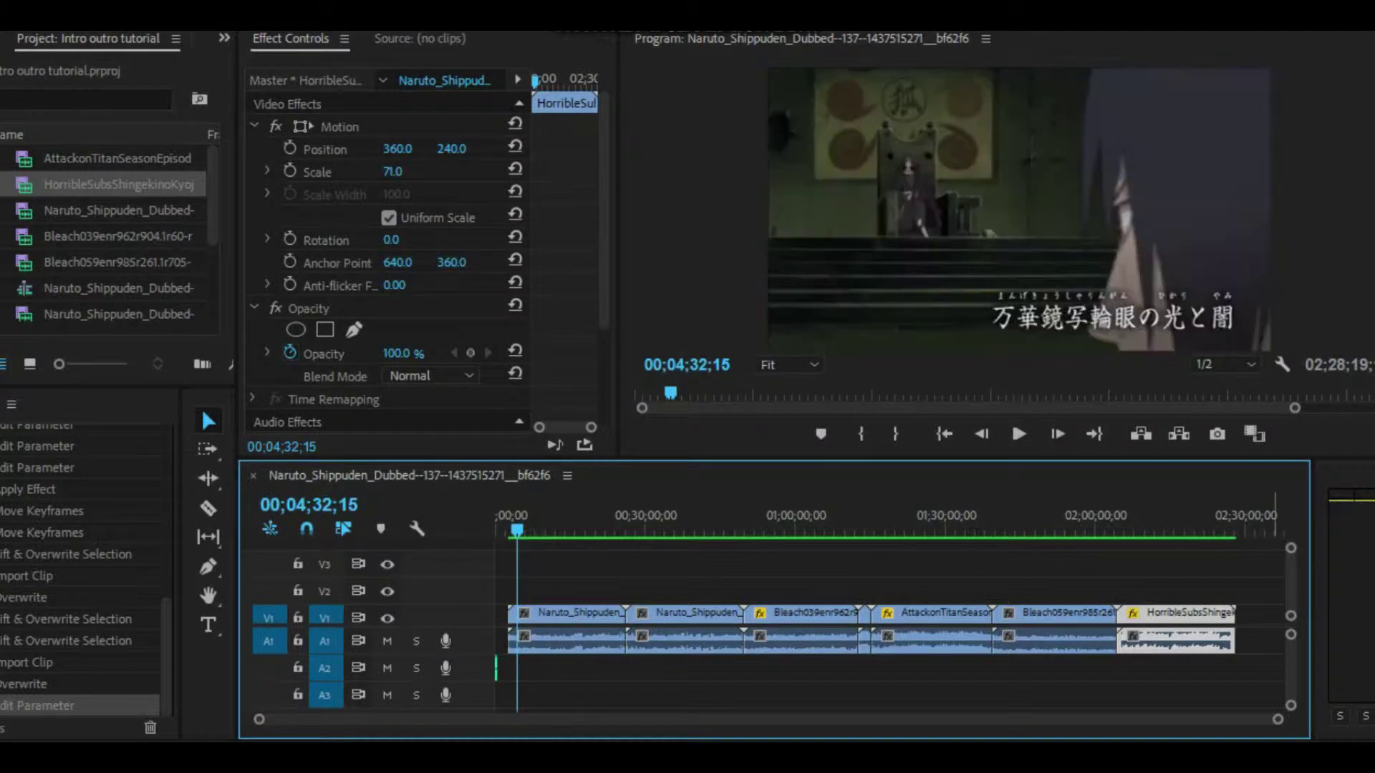
- Move the playhead to the end of the music clip on track A2, at 00;00;47;07
key(minus)
key(minus)
key(minus)
drag(1052, 720, 702, 720)
click(541, 530)
drag(540, 530, 532, 530)
key(equal)
key(equal)
key(equal)
key(equal)
key(equal)
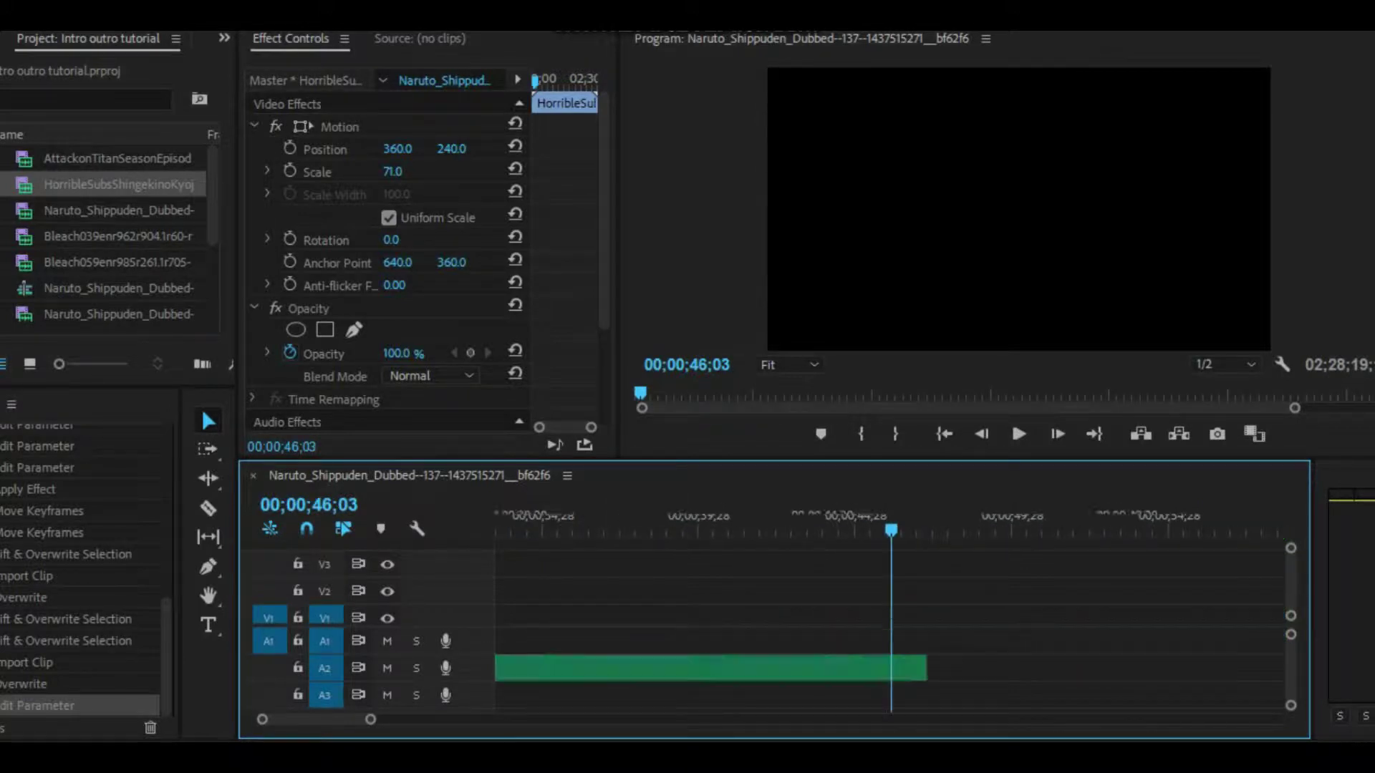
mouse_move(980, 530)
mouse_down()
mouse_move(794, 530)
mouse_move(985, 530)
mouse_up()
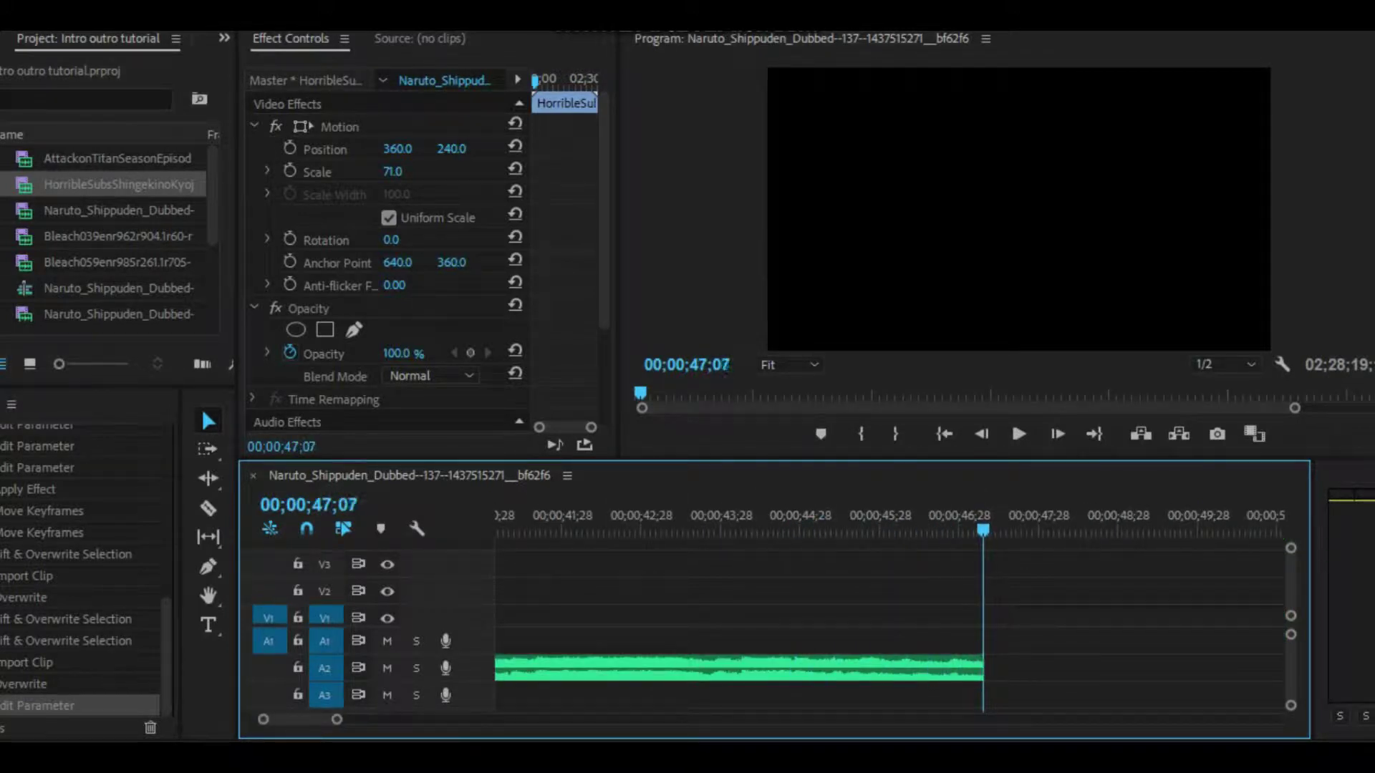
- Examine how the episode clips are laid out along the sequence after the short music clip
key(minus)
key(minus)
key(minus)
key(minus)
key(minus)
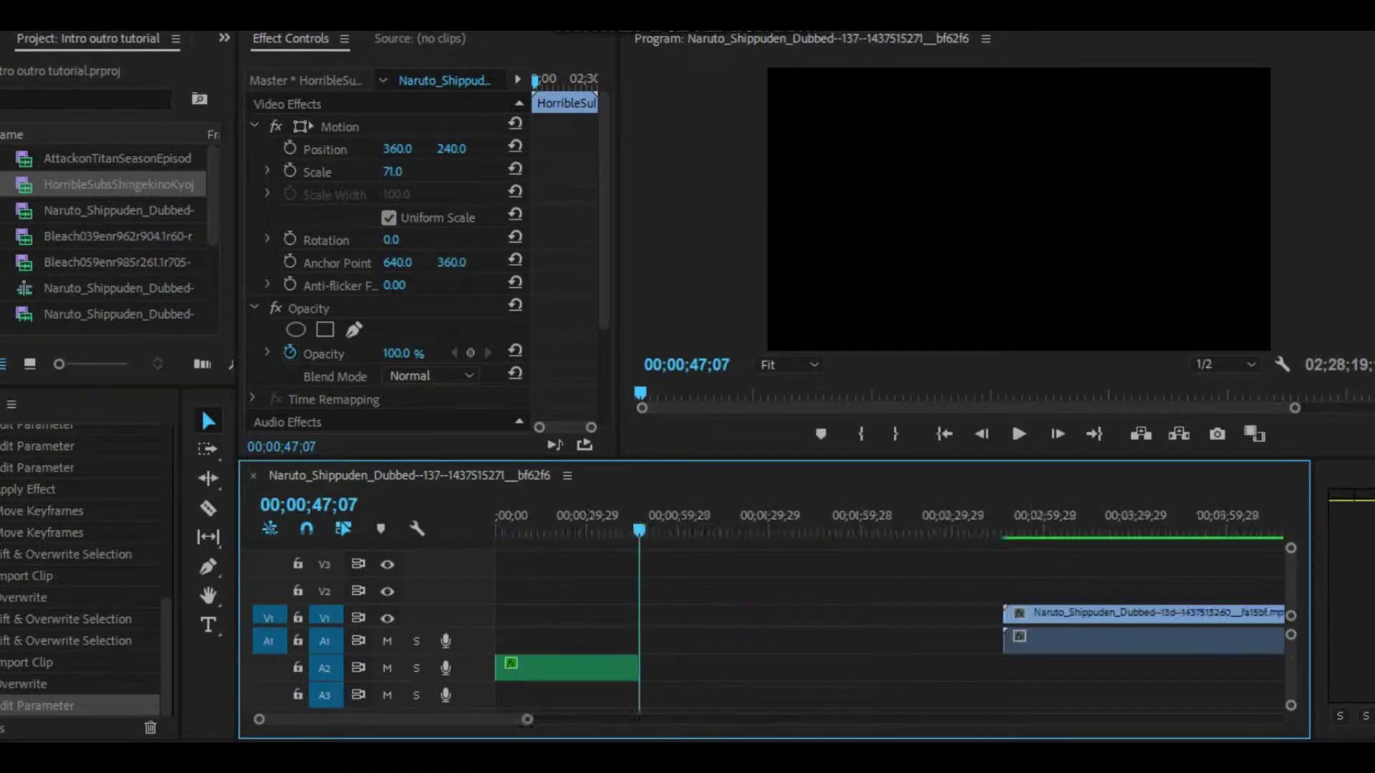
key(backslash)
key(backslash)
key(backslash)
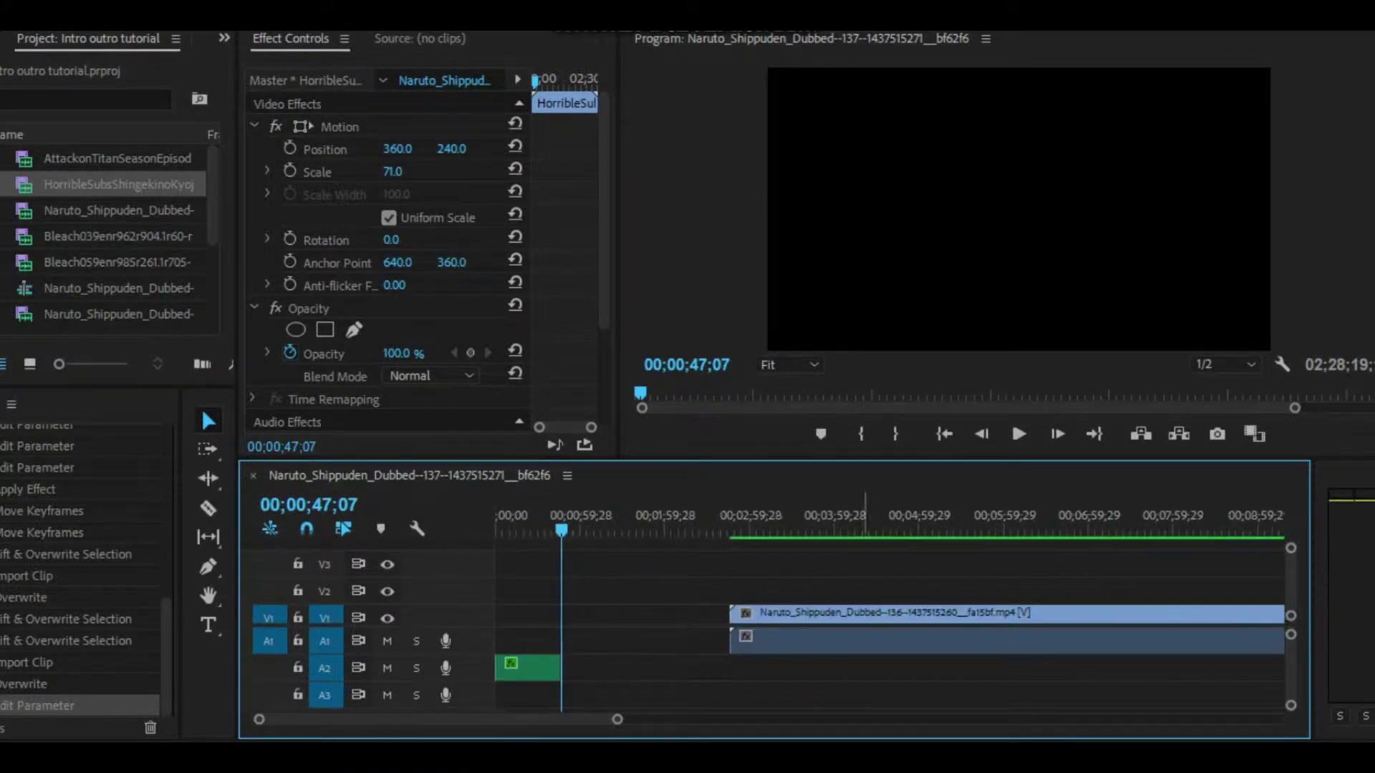
key(minus)
key(minus)
key(minus)
key(minus)
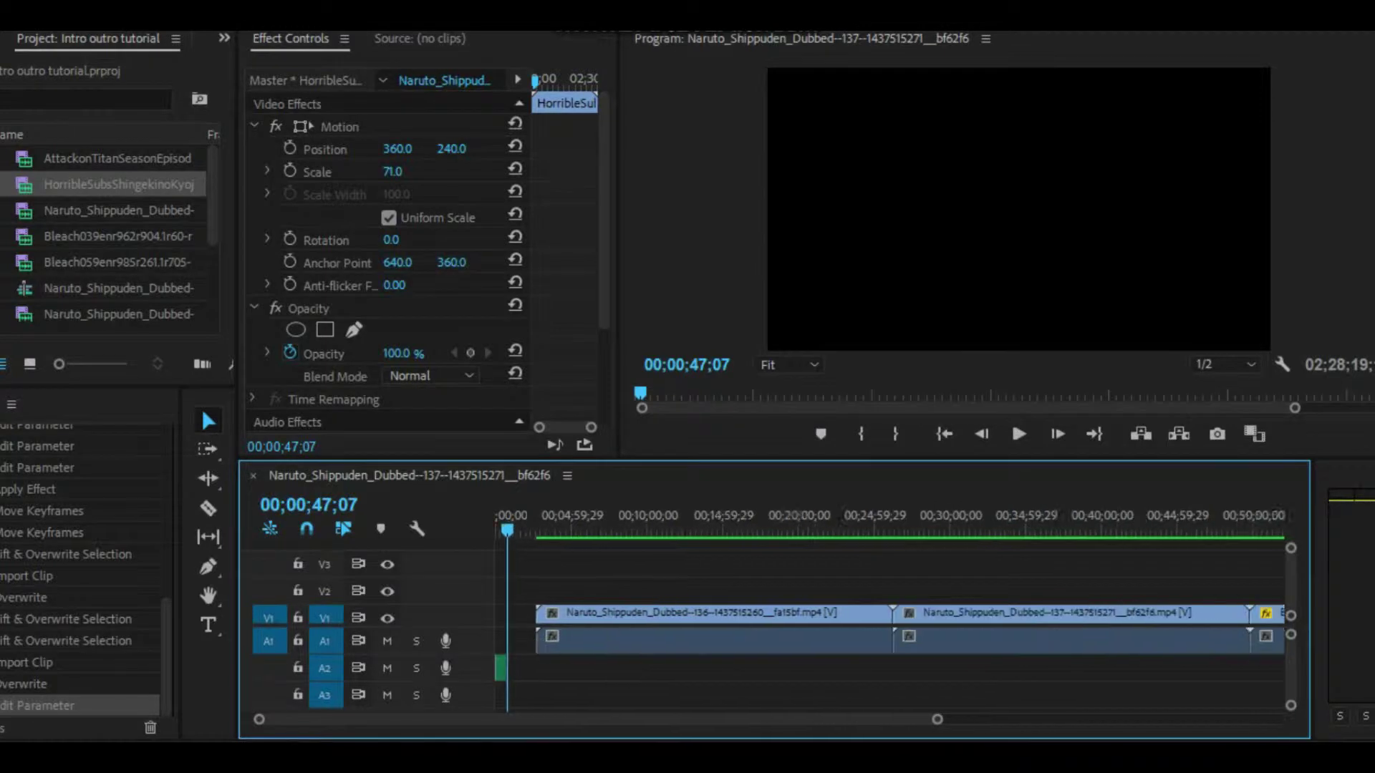
key(minus)
key(minus)
- Play the opening of the first Naruto episode from about 00;03;01, then park the playhead in the gap before it
key(equal)
key(equal)
key(equal)
key(equal)
key(equal)
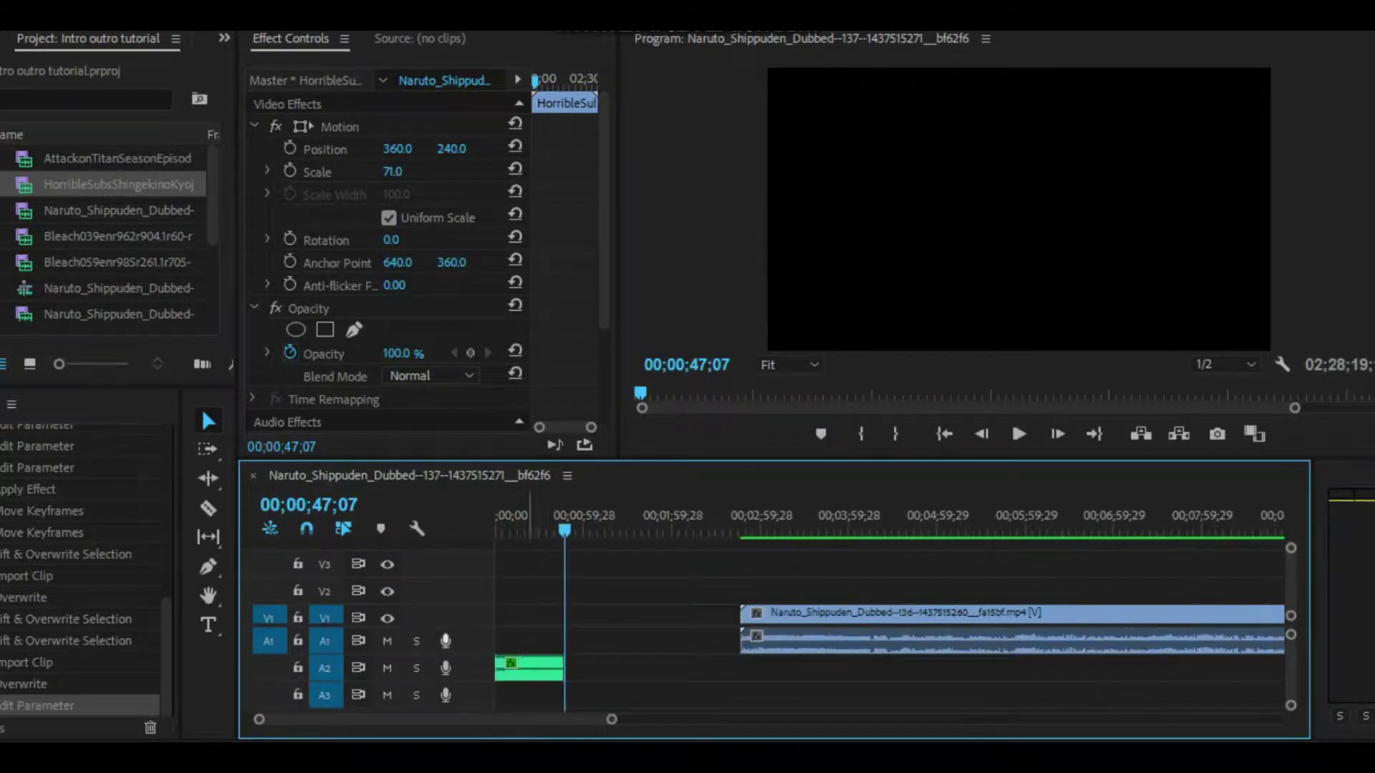
click(761, 517)
click(1018, 434)
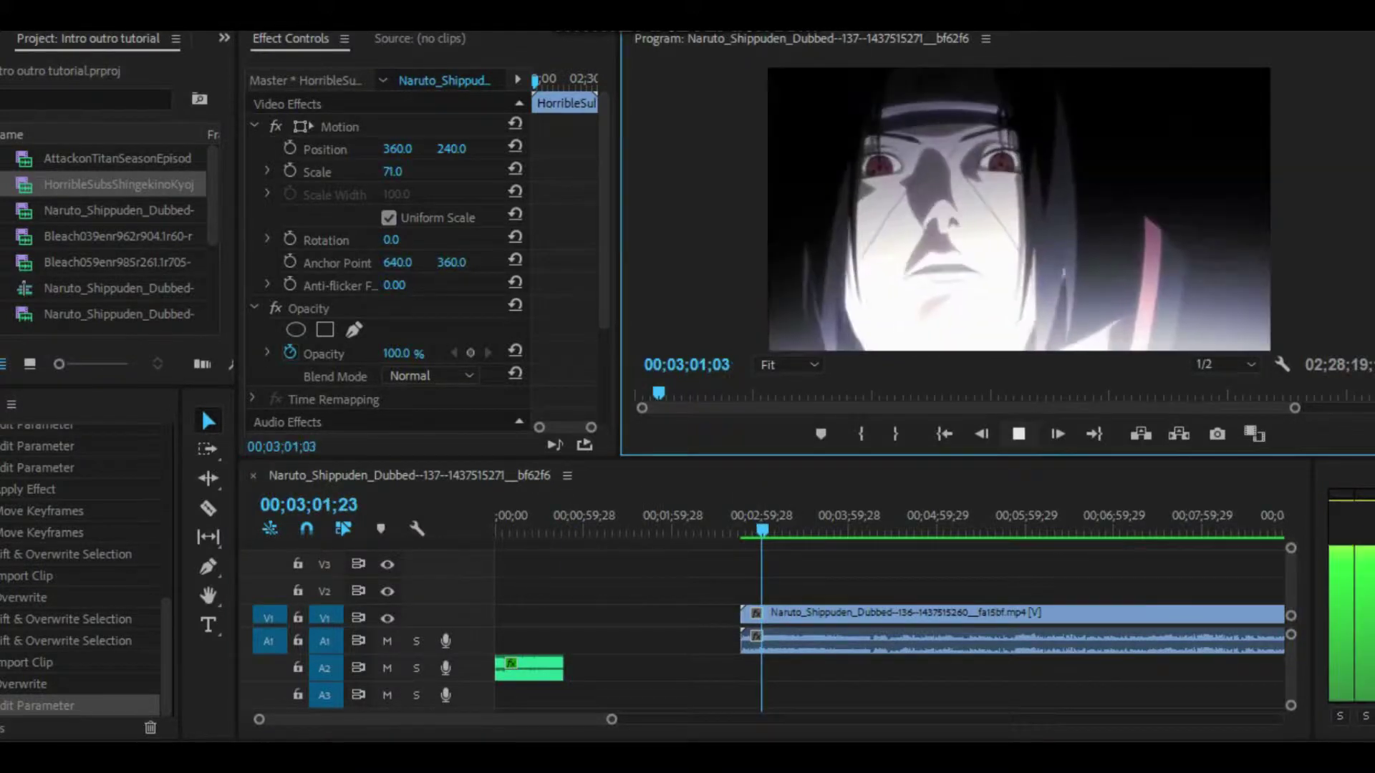
click(699, 517)
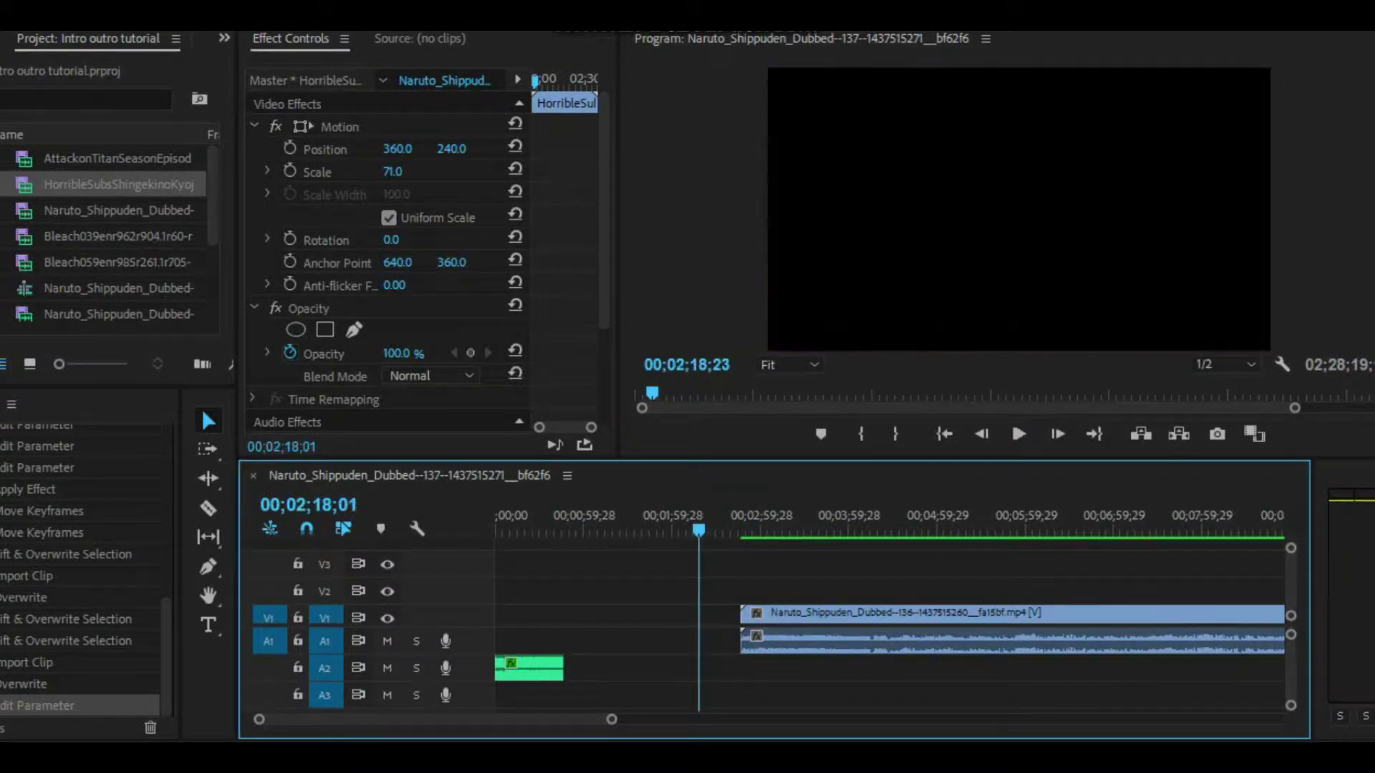
- Preview the first Bleach clip around 01;00;07;22 in the full sequence, then return to the music clip at the start
key(backslash)
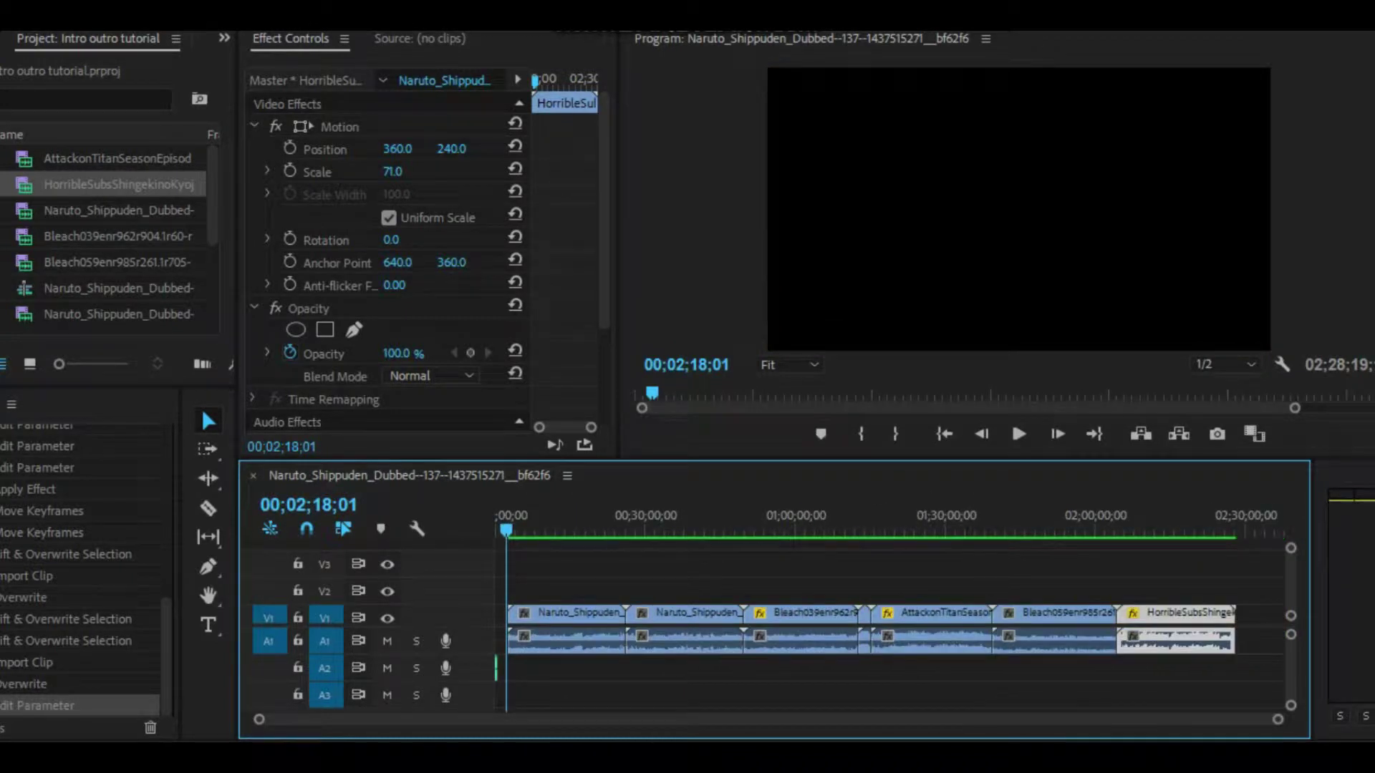
click(788, 520)
mouse_move(788, 517)
mouse_down()
mouse_move(820, 517)
mouse_move(796, 517)
mouse_up()
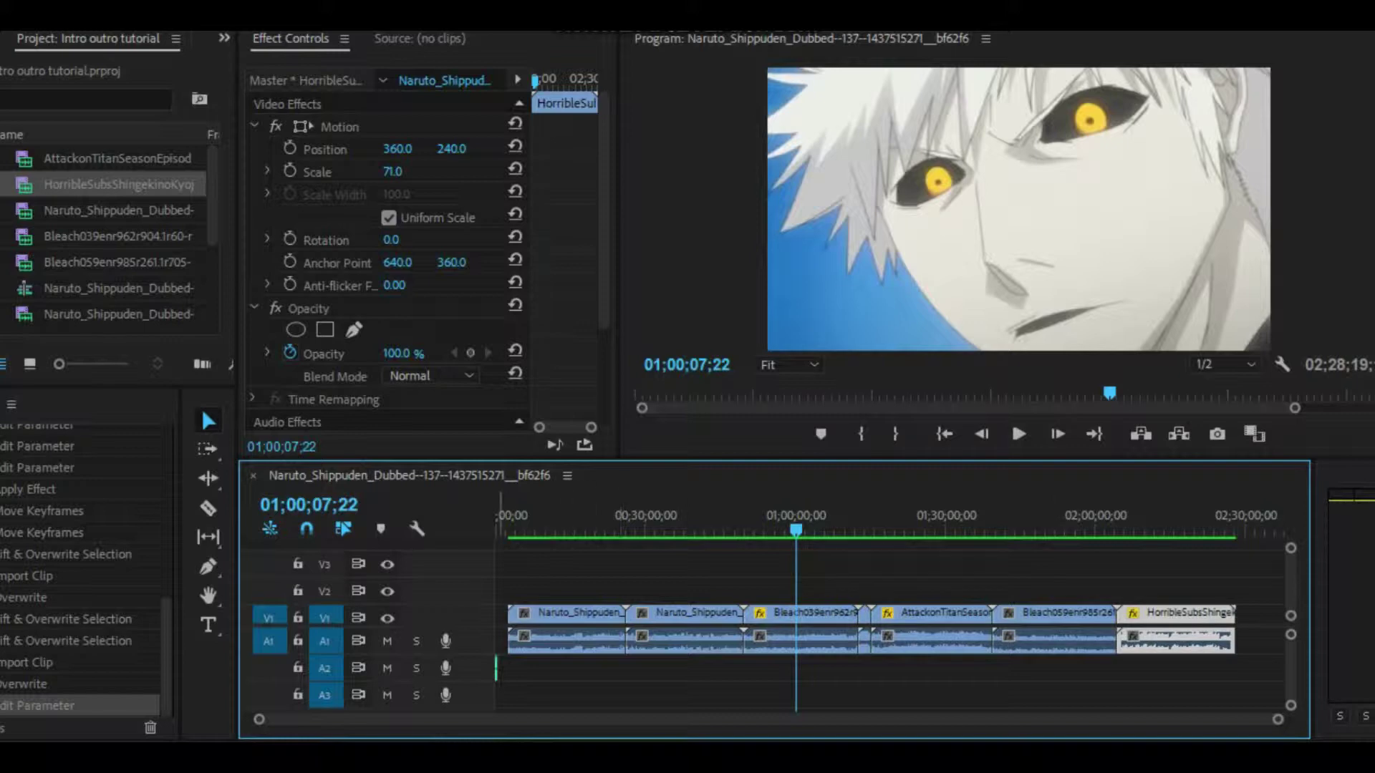
click(497, 517)
drag(1277, 719, 367, 718)
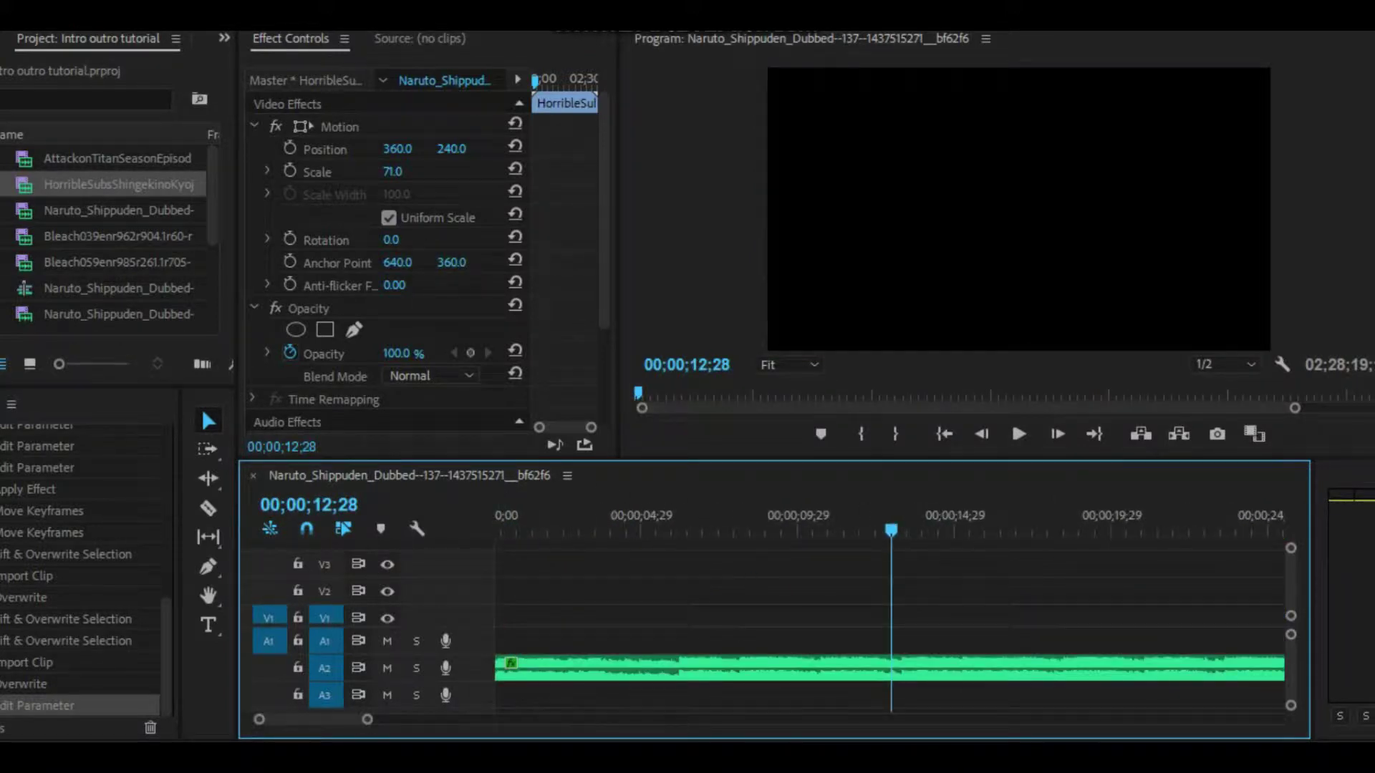
- Open the effects library and browse its presets and audio effects
key(shift+7)
scroll(107, 229, up, 10)
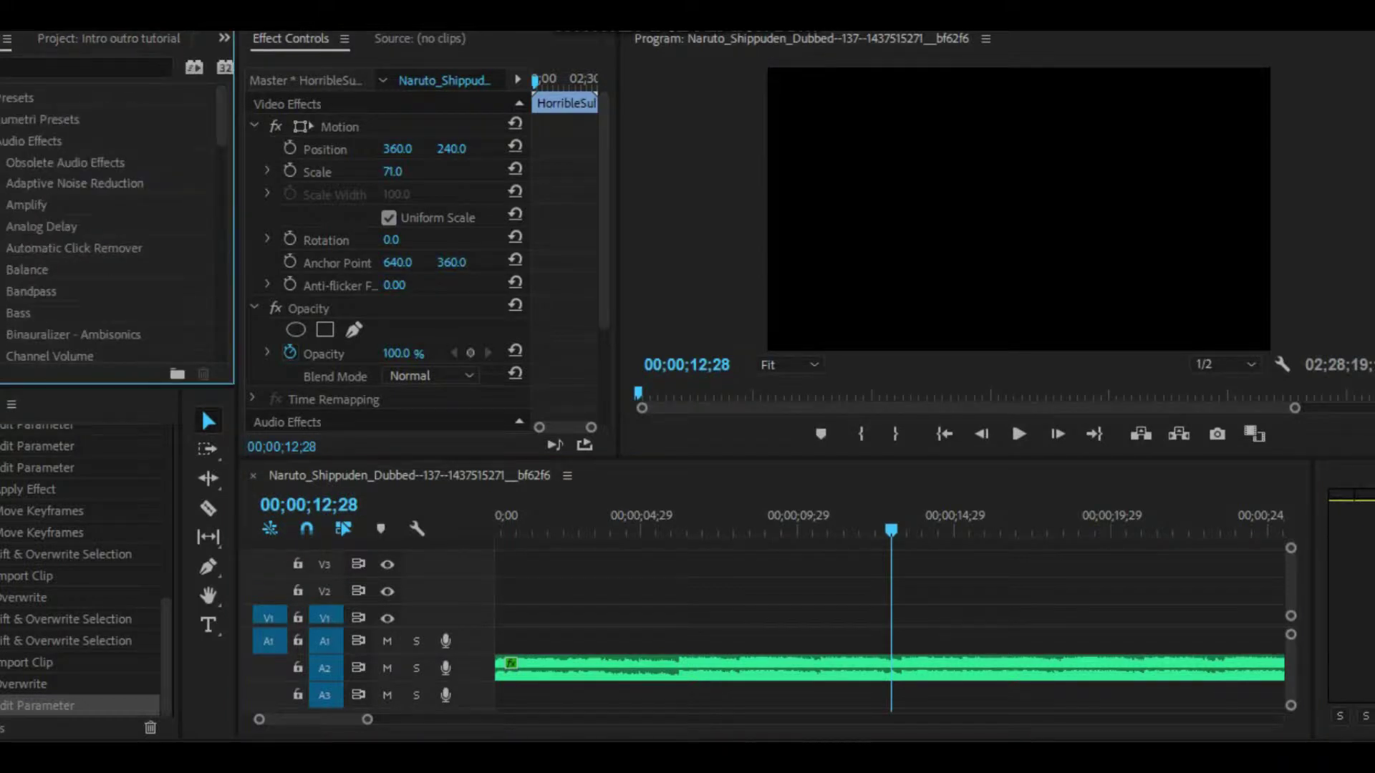
scroll(118, 229, down, 1)
scroll(118, 229, up, 1)
click(2, 97)
click(626, 526)
drag(380, 719, 1279, 719)
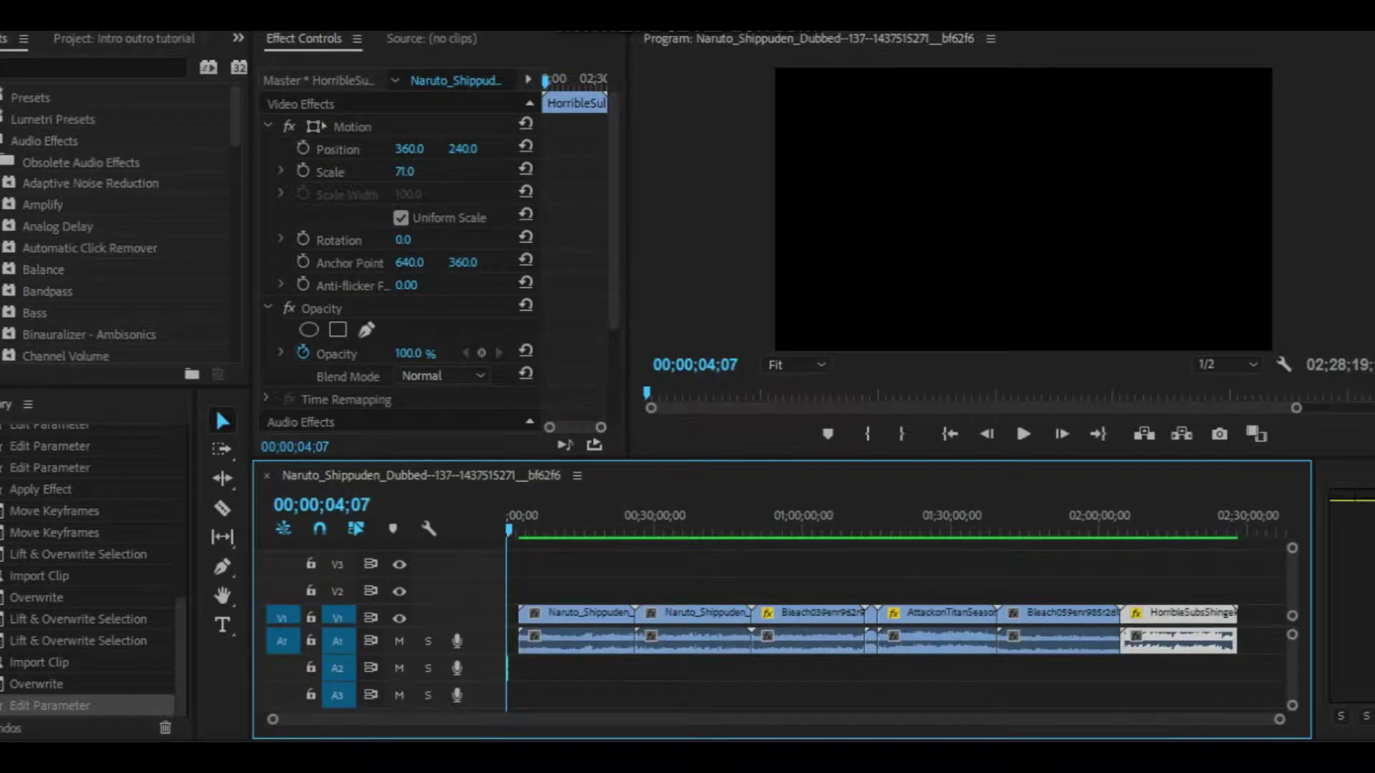
key(equal)
key(equal)
key(equal)
key(minus)
key(minus)
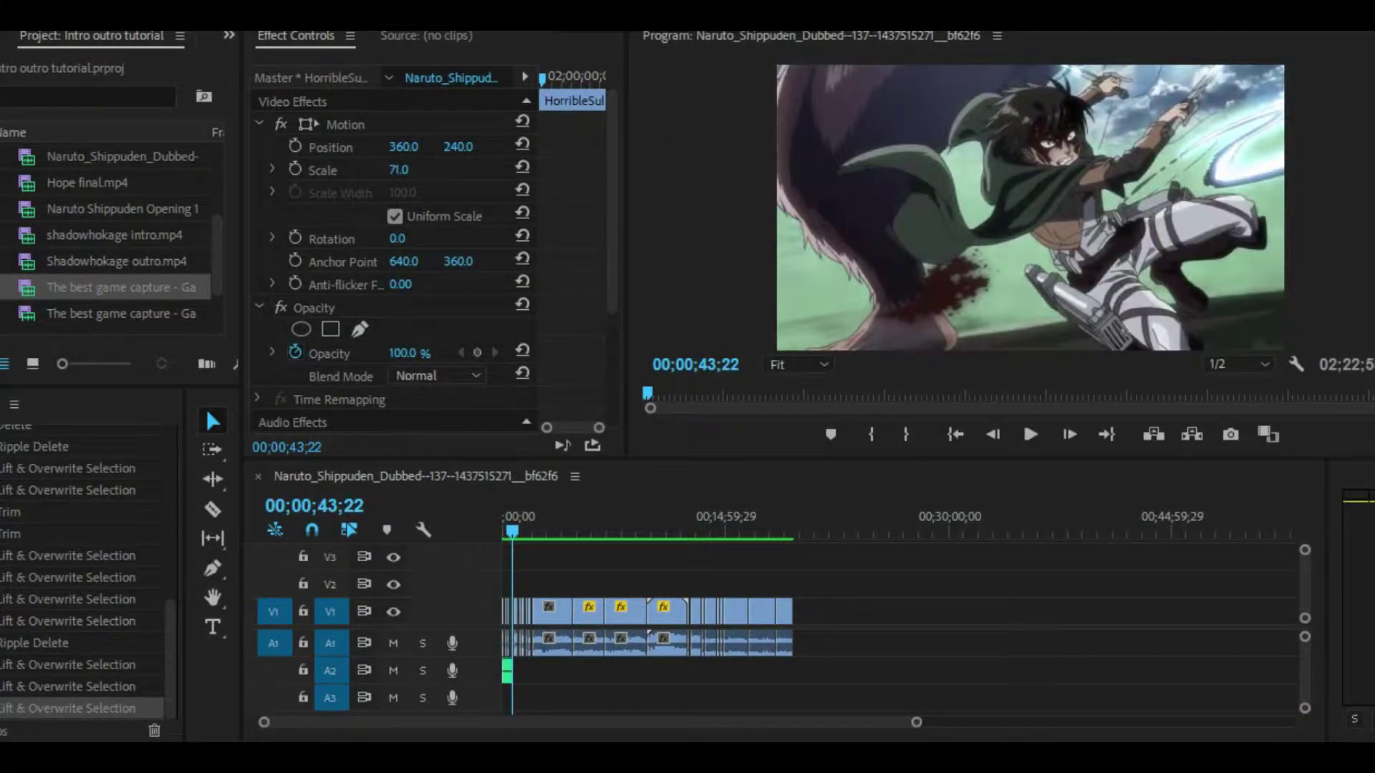
- Place the playhead just past the trimmed clips at 00;20;05;17, show the whole sequence and clear the clip selection
click(802, 517)
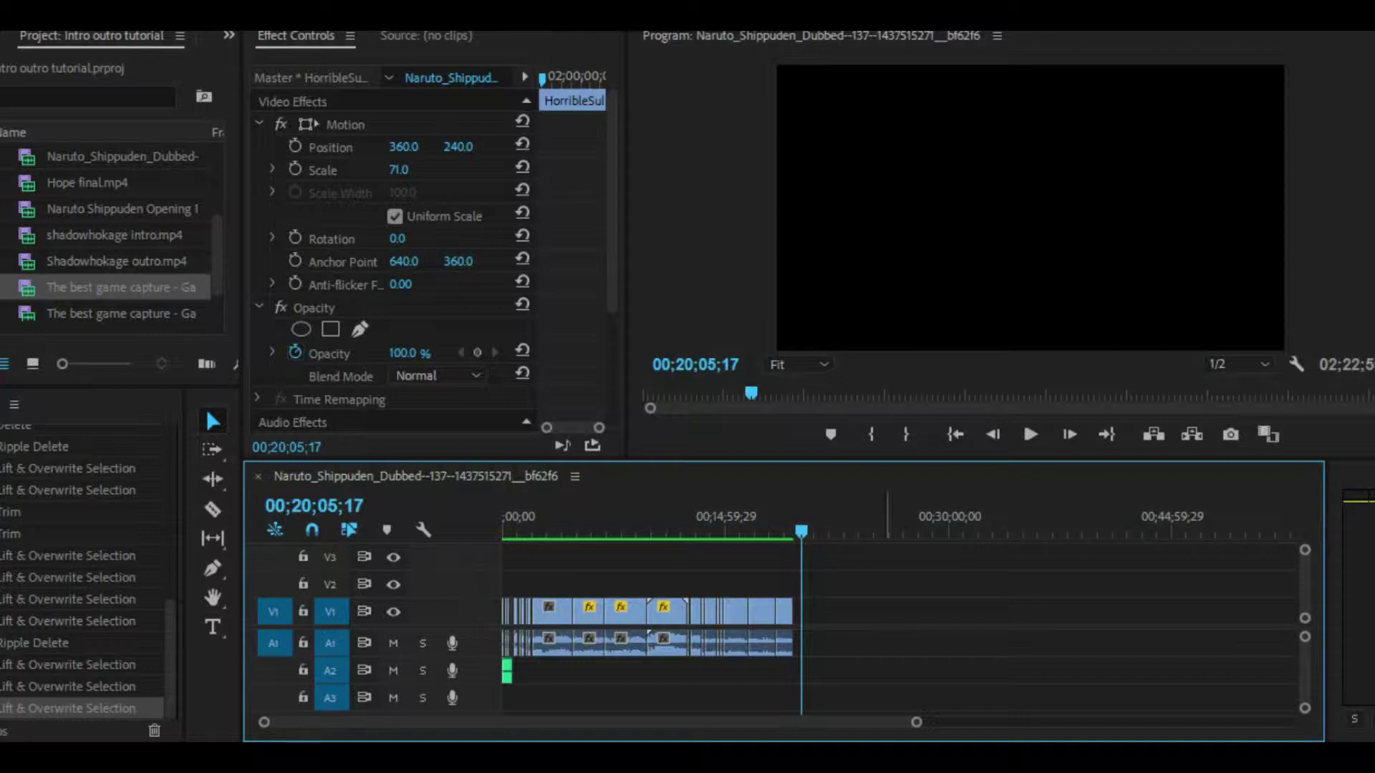
key(backslash)
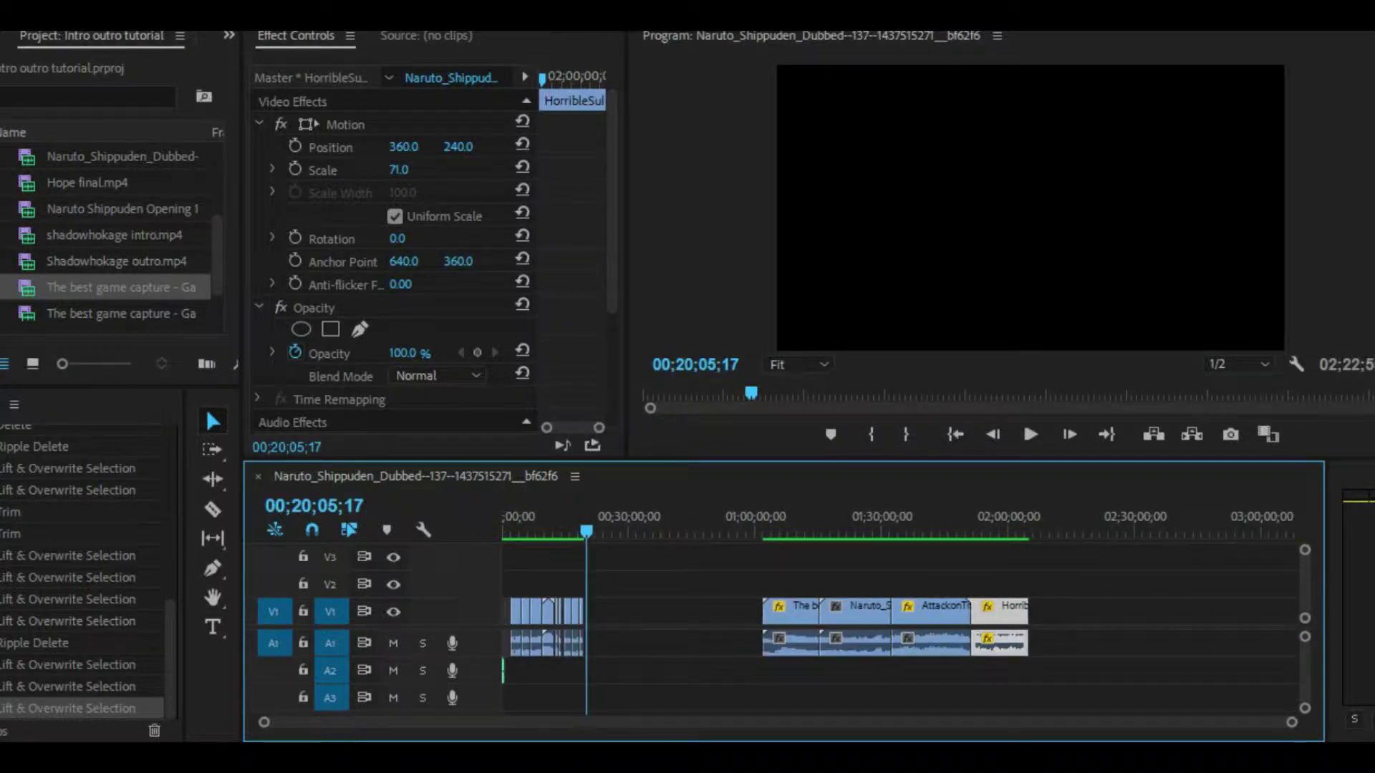
drag(969, 579, 782, 618)
click(754, 612)
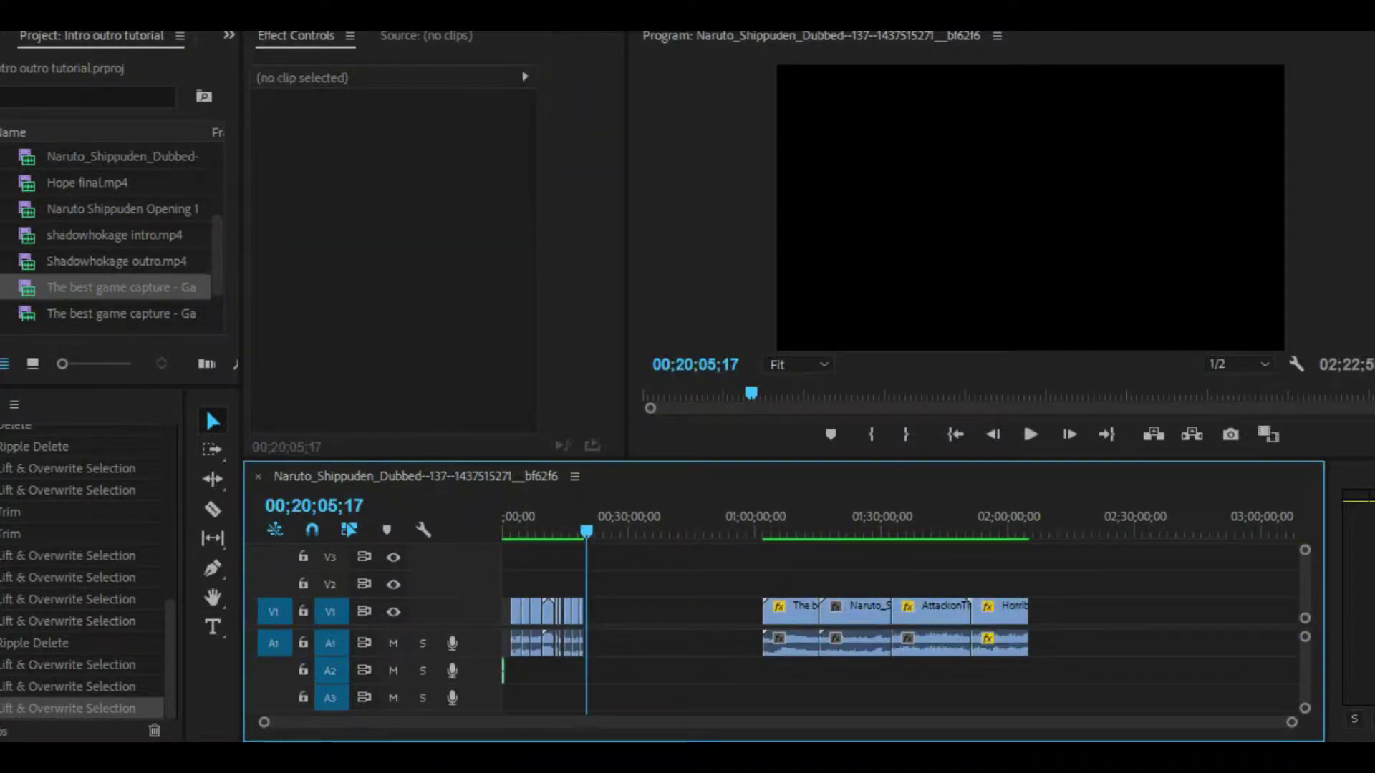
- Play the trimmed clips from the very start of the sequence
drag(1292, 722, 837, 722)
key(=)
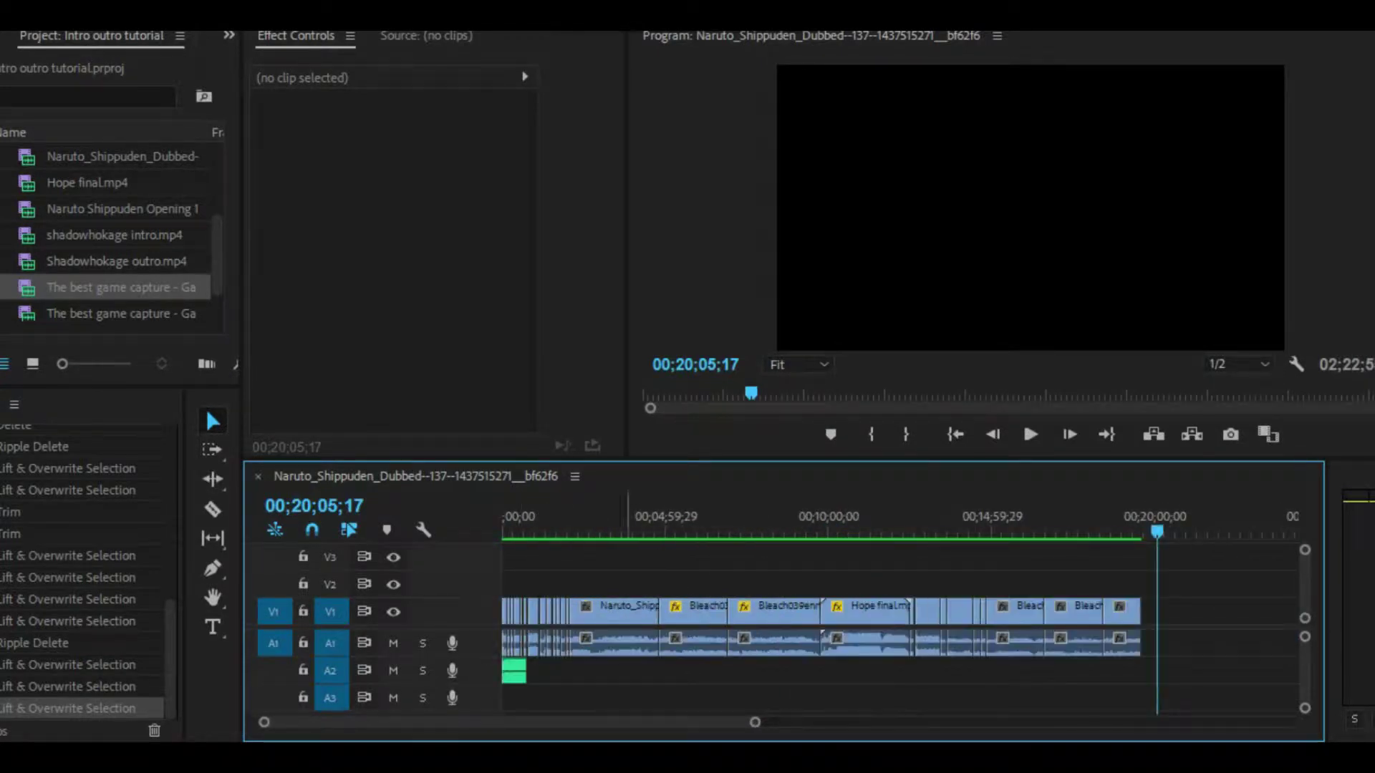
drag(515, 517, 502, 517)
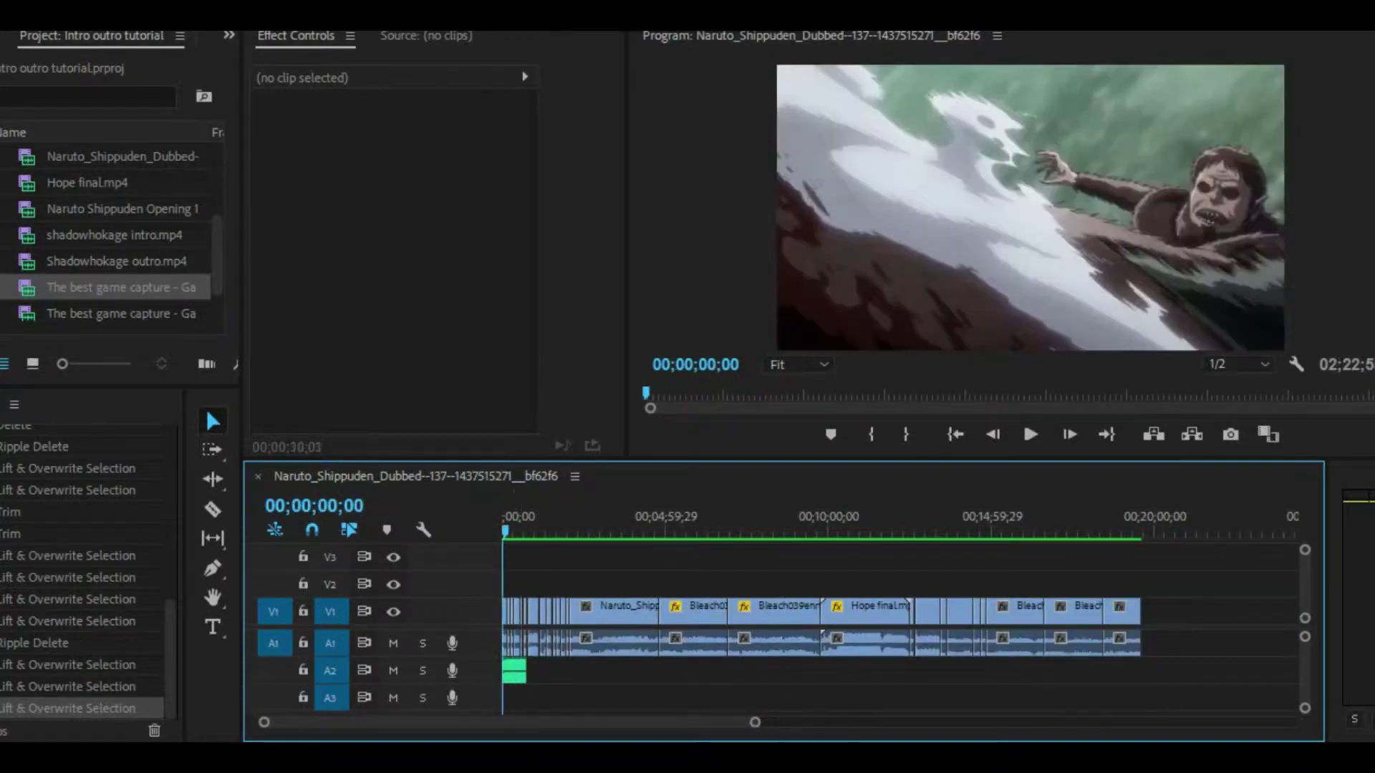
click(1030, 434)
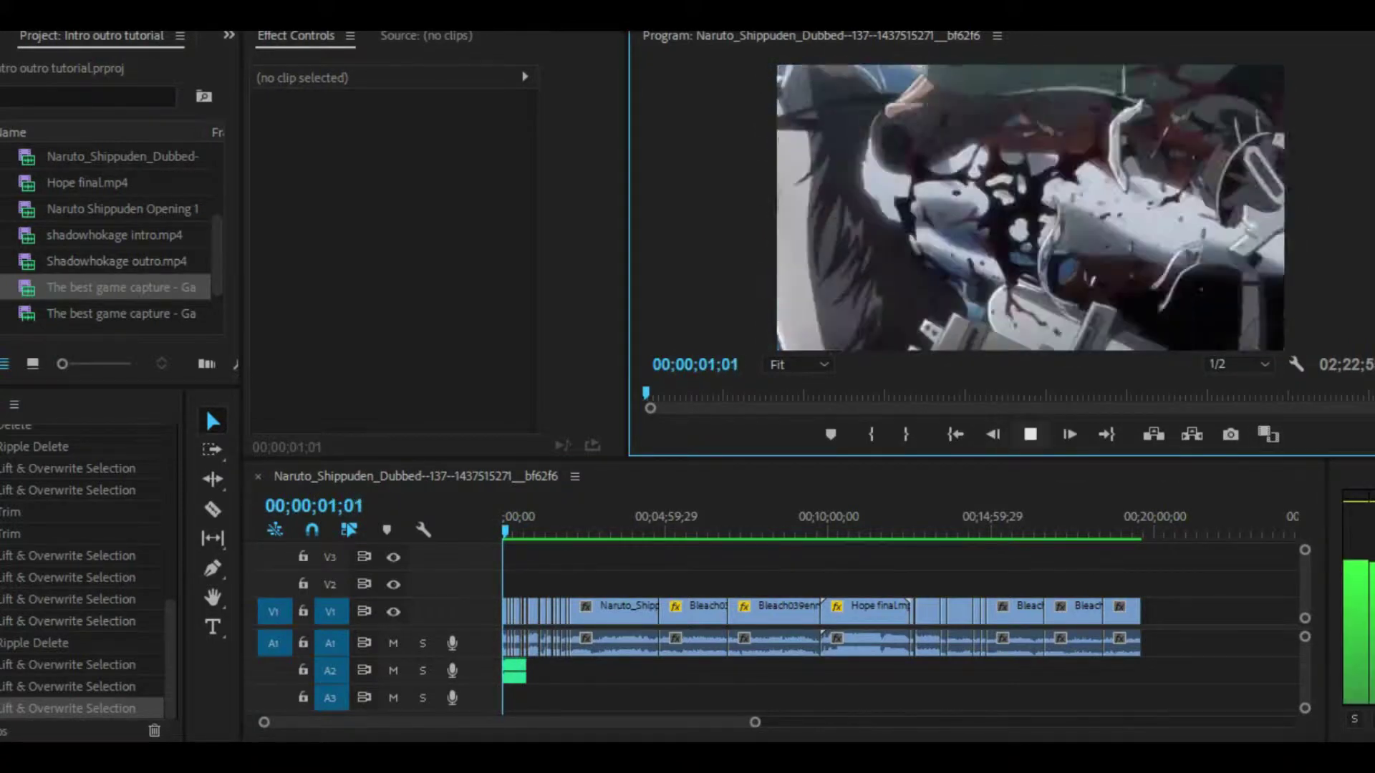
- Scrub through the opening HorribleSubs clips to about 00;01;13 in the sequence
drag(754, 722, 446, 722)
drag(511, 517, 581, 517)
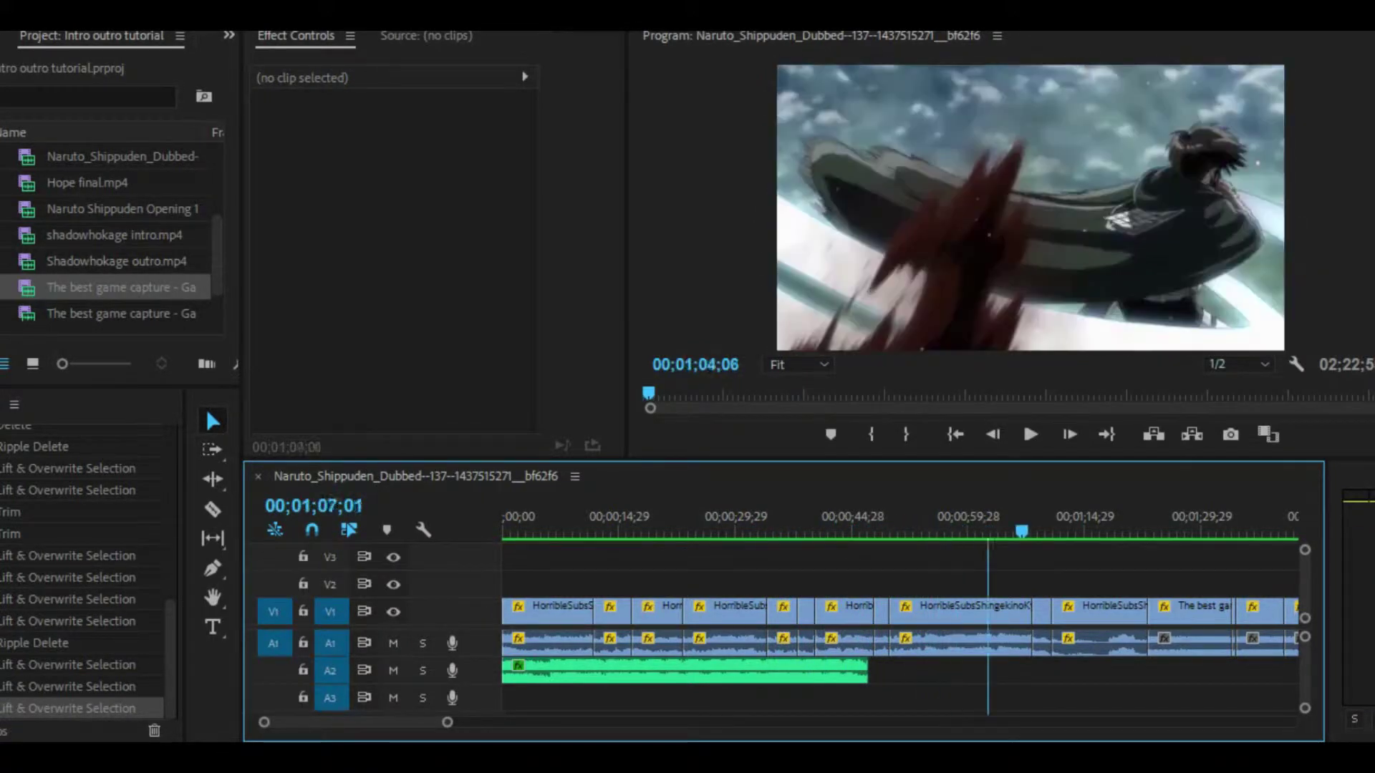
key(minus)
key(minus)
key(minus)
key(minus)
key(minus)
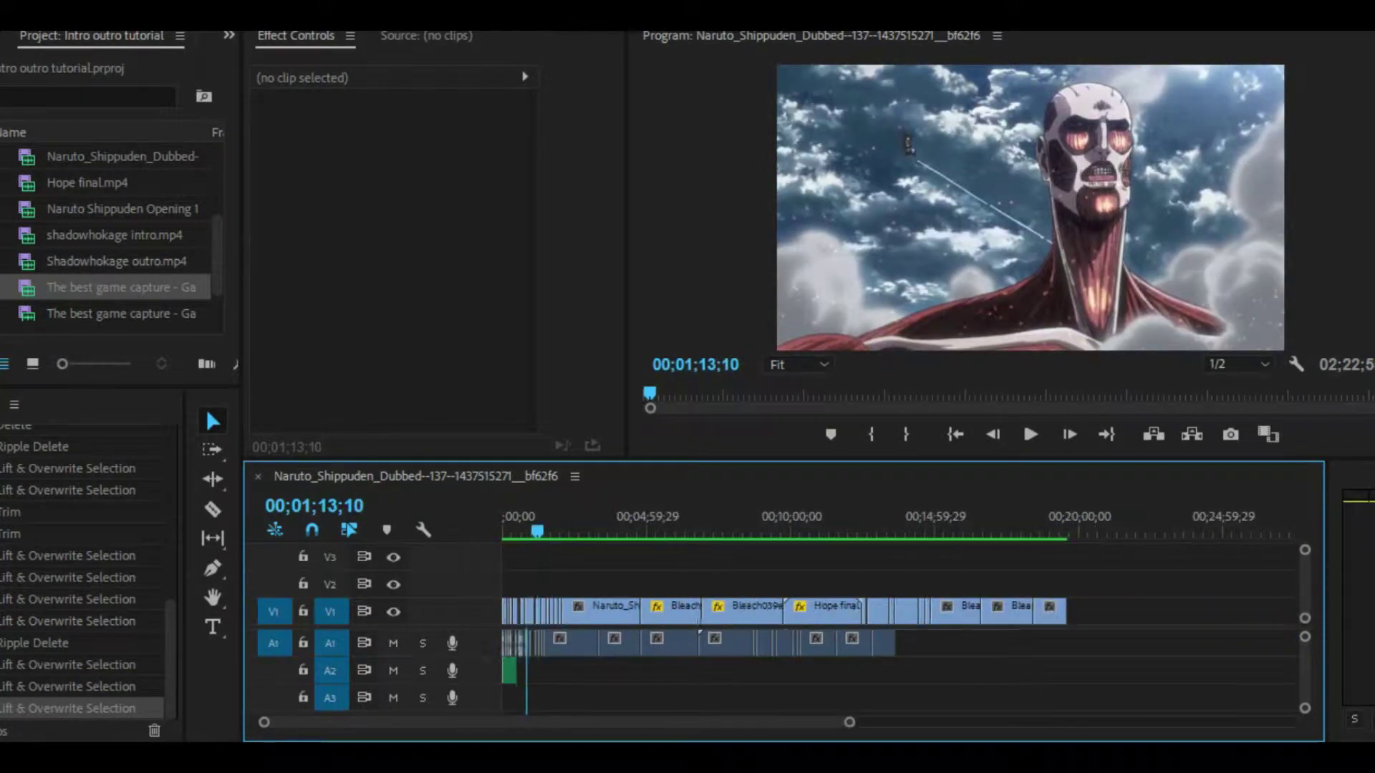
- Scrub through the trimmed Naruto and Bleach clips to about 00;09;12
drag(598, 531, 634, 532)
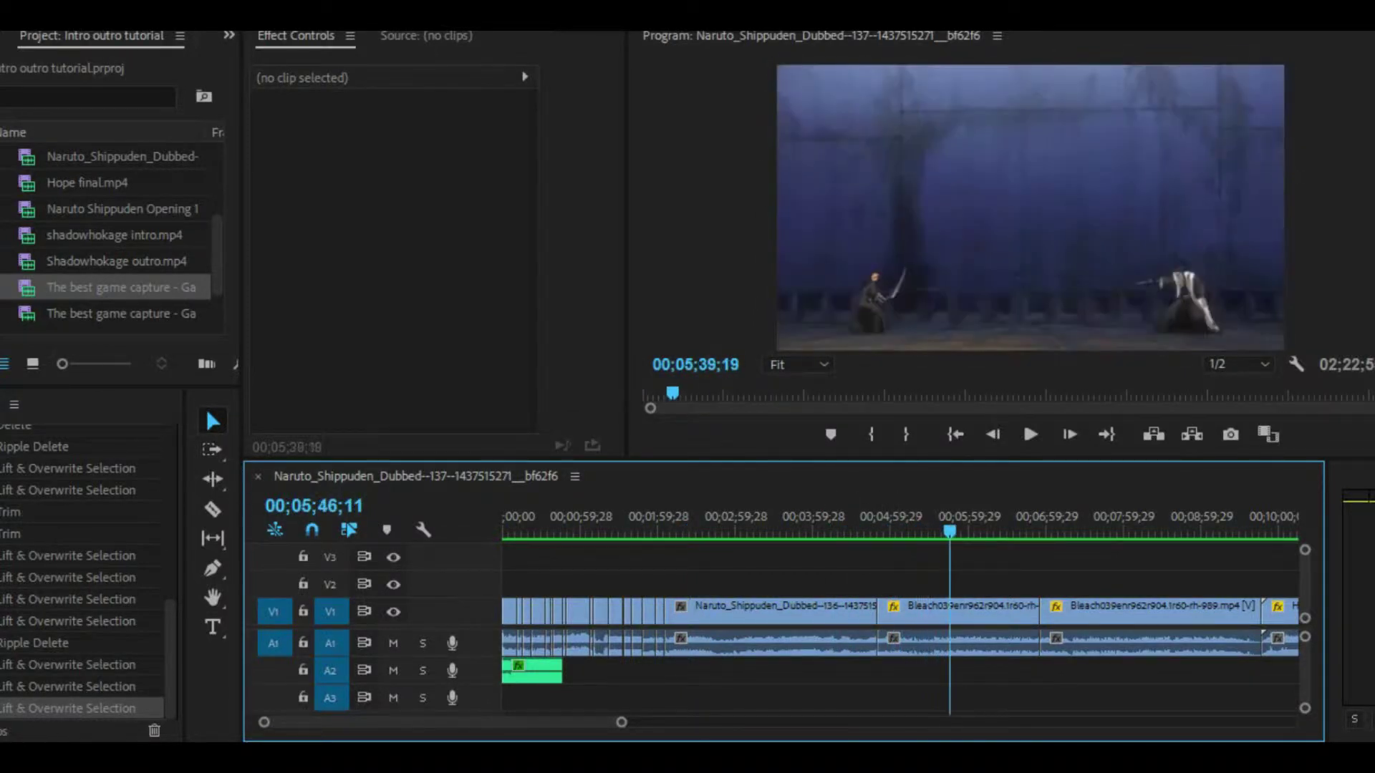
drag(1008, 531, 1028, 532)
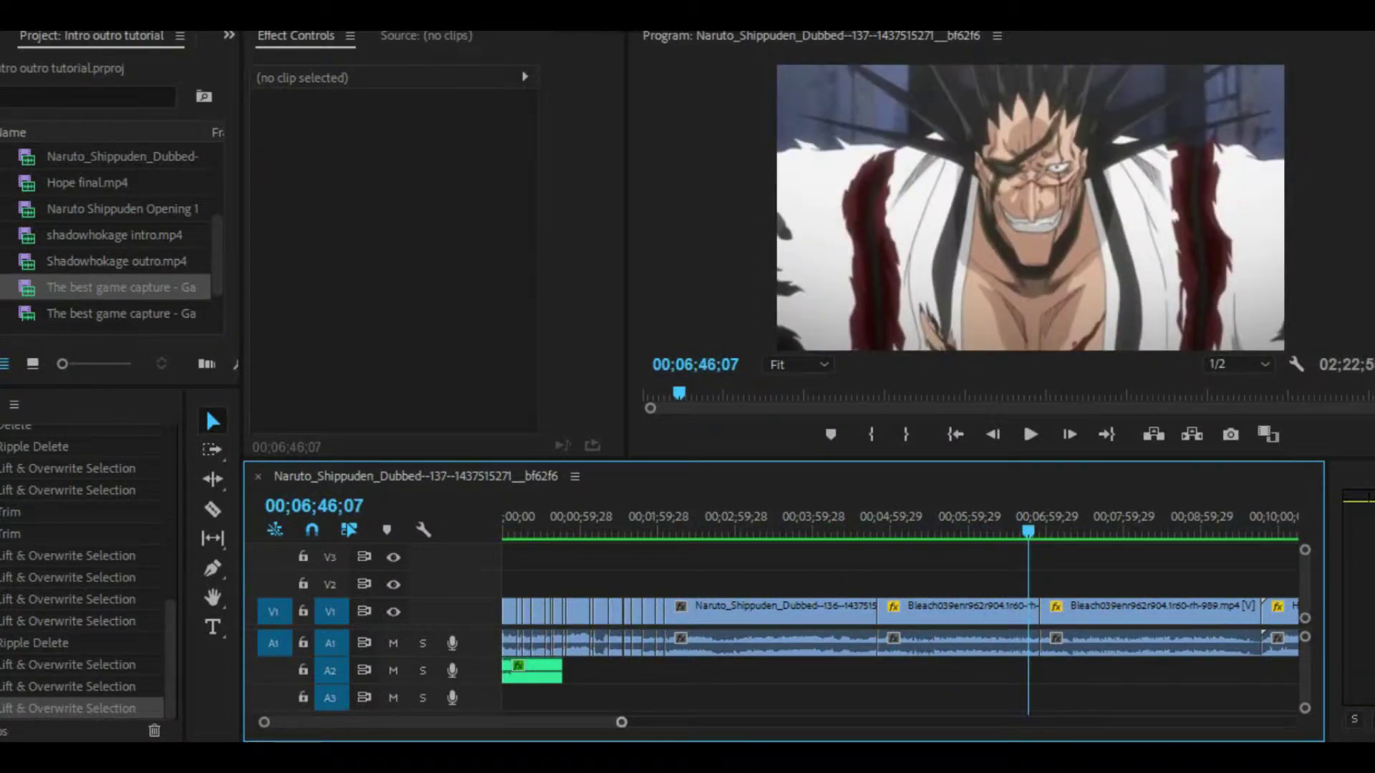
drag(622, 721, 660, 722)
drag(899, 531, 937, 531)
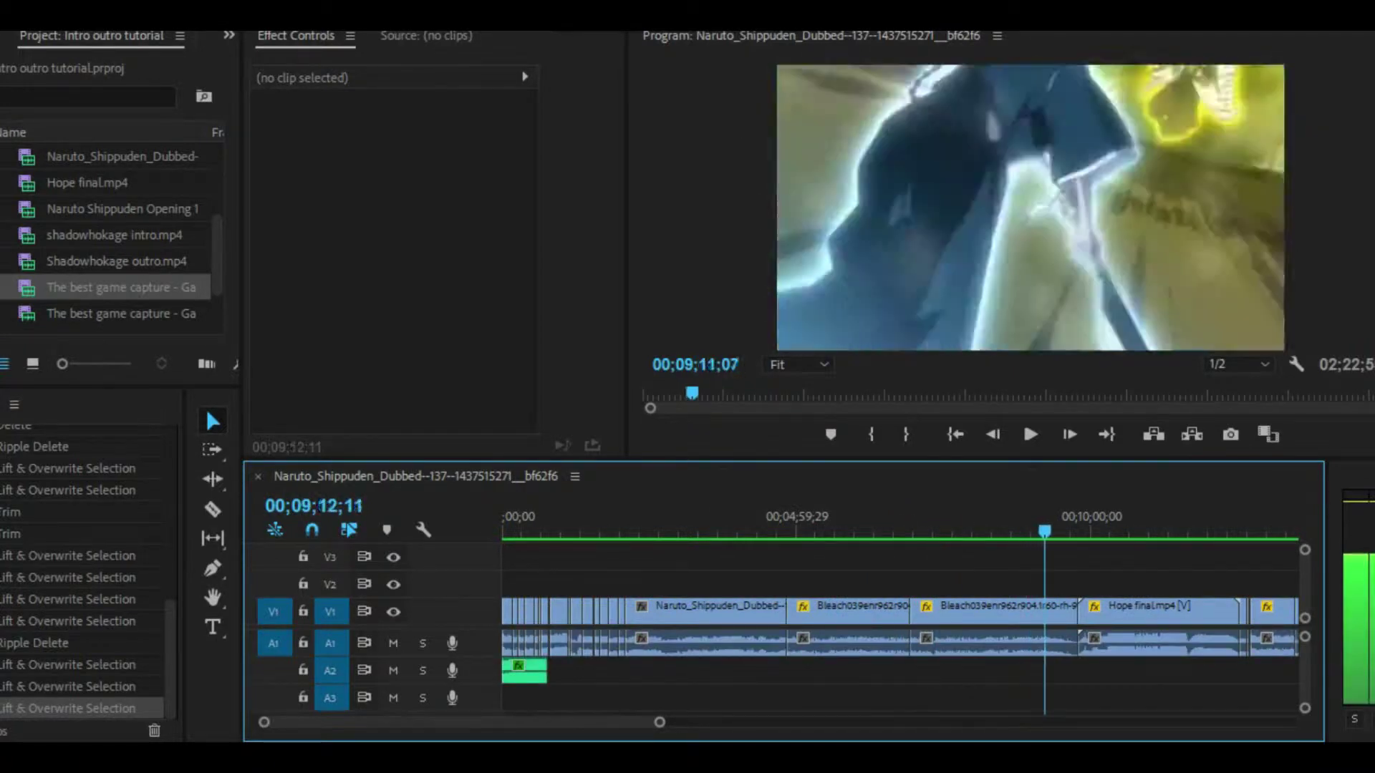
- Scrub through the Hope final clip and the remaining trimmed clips toward the end of the edited section
key(minus)
key(minus)
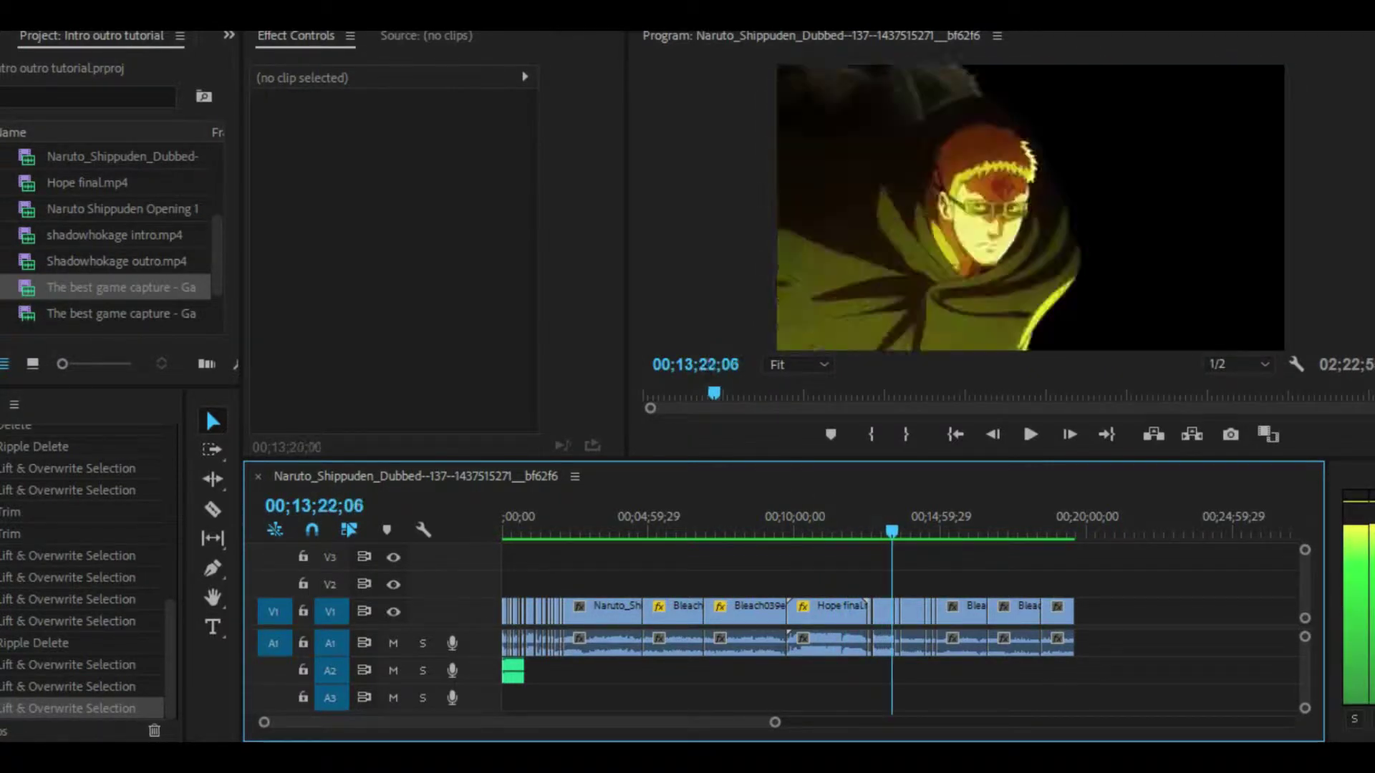
drag(775, 722, 744, 722)
drag(888, 519, 1050, 514)
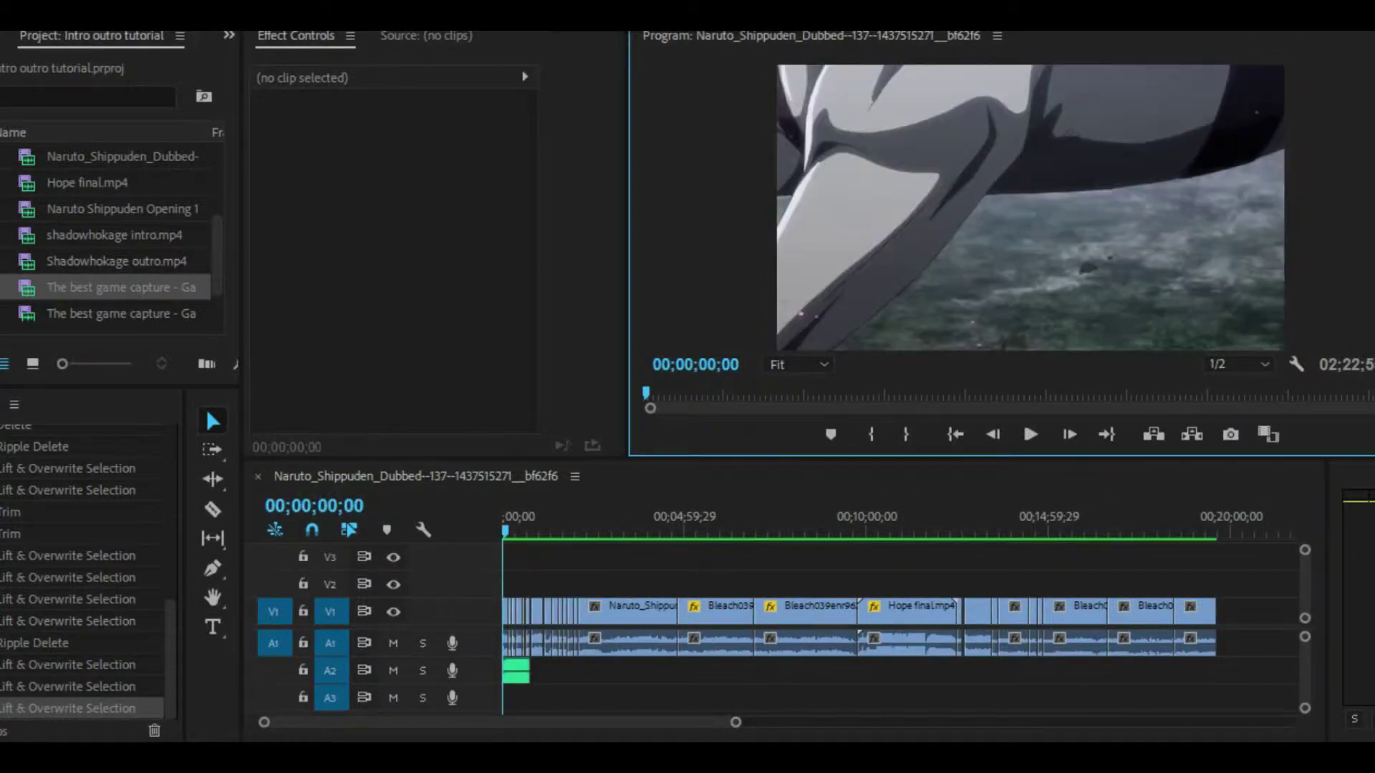
- Play the first second of the opening HorribleSubs clip and stop playback
key(=)
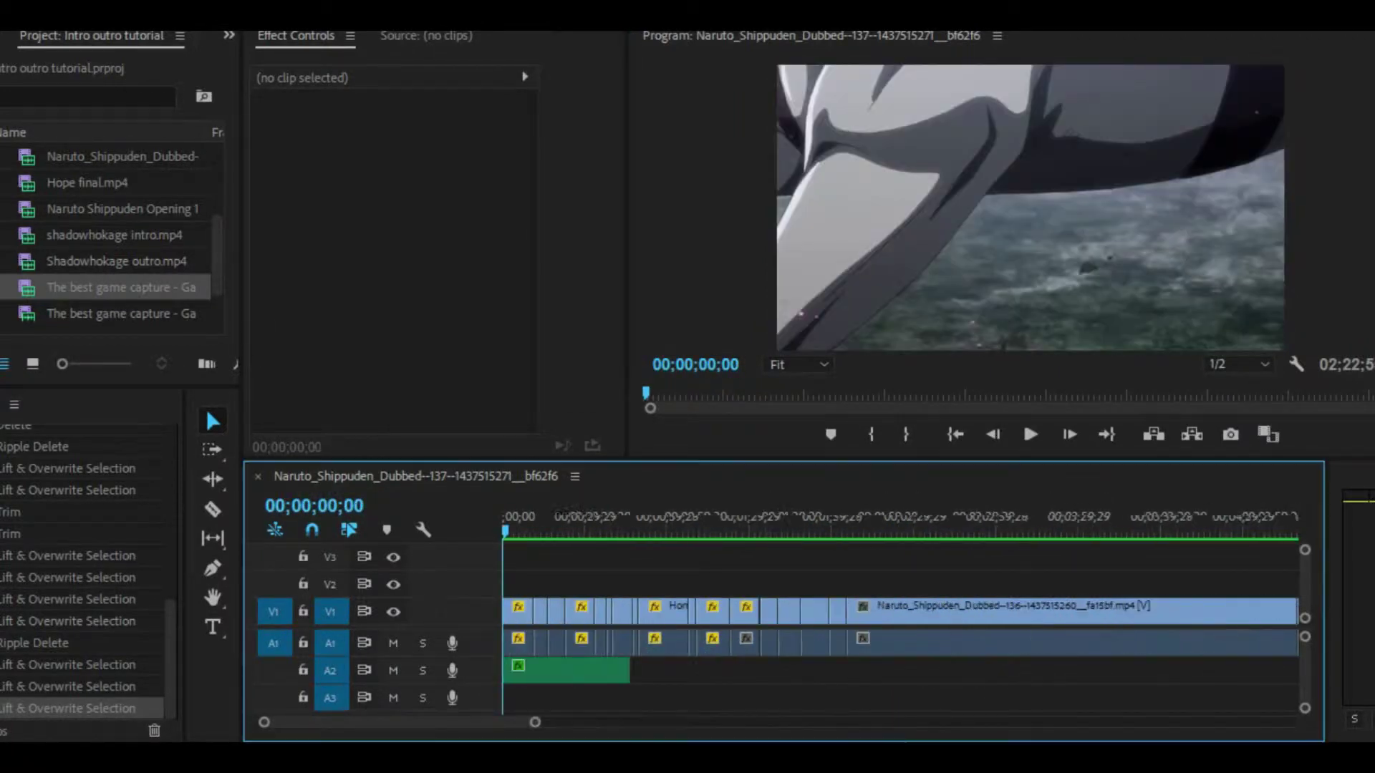
key(=)
key(space)
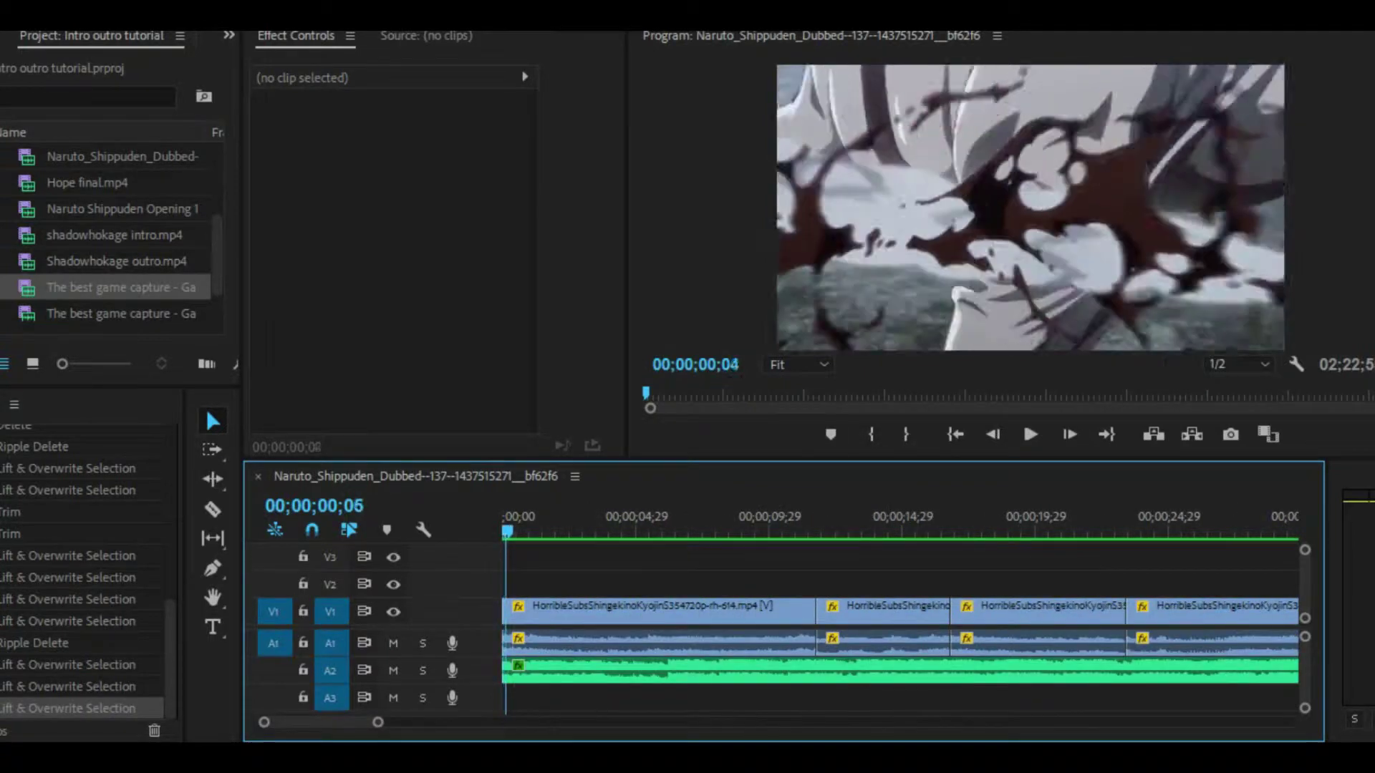
key(space)
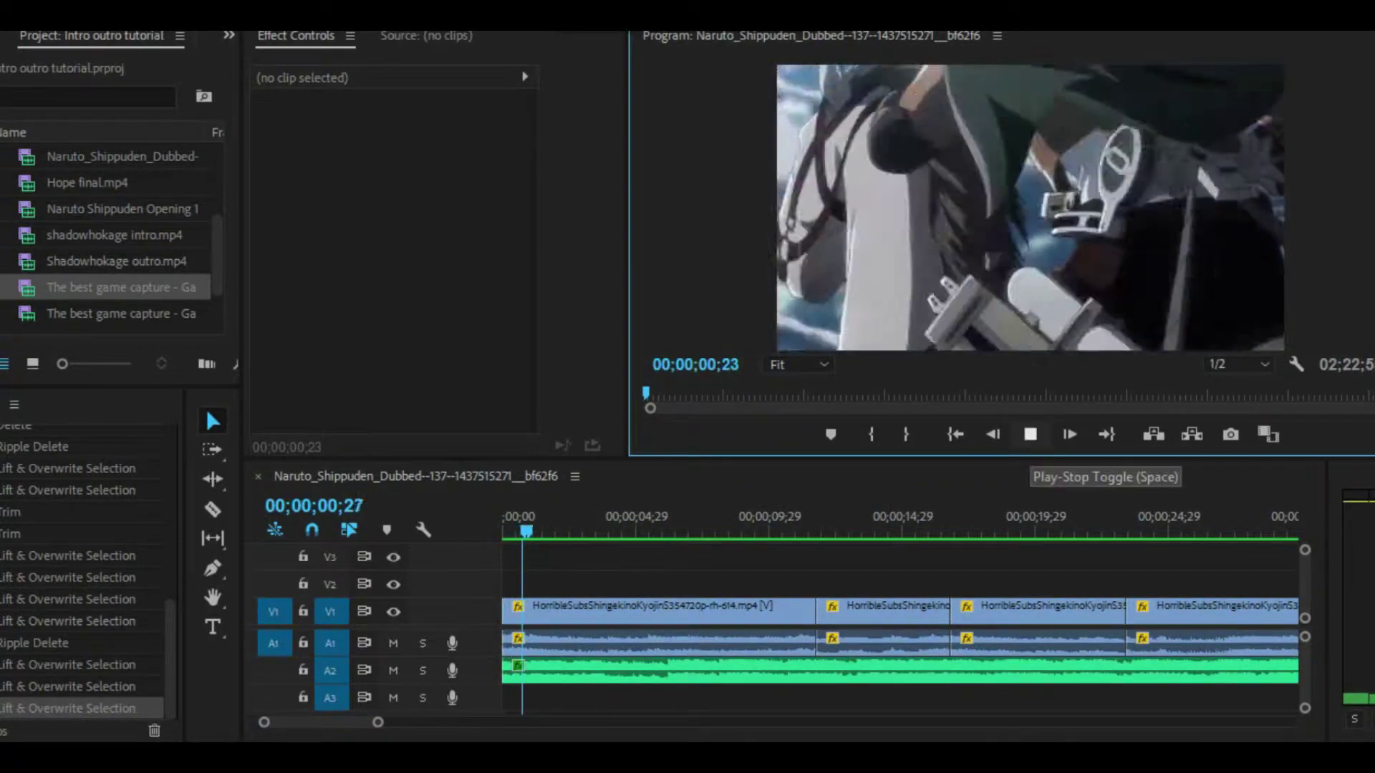
key(space)
- Activate the Razor tool and place the playhead at 00;01;07;10 among the trimmed clips
mouse_move(533, 531)
mouse_down()
mouse_move(503, 531)
mouse_move(552, 531)
mouse_up()
key(-)
key(minus)
mouse_move(445, 722)
mouse_down()
mouse_move(719, 722)
mouse_move(362, 722)
mouse_move(558, 722)
mouse_up()
click(213, 509)
click(650, 531)
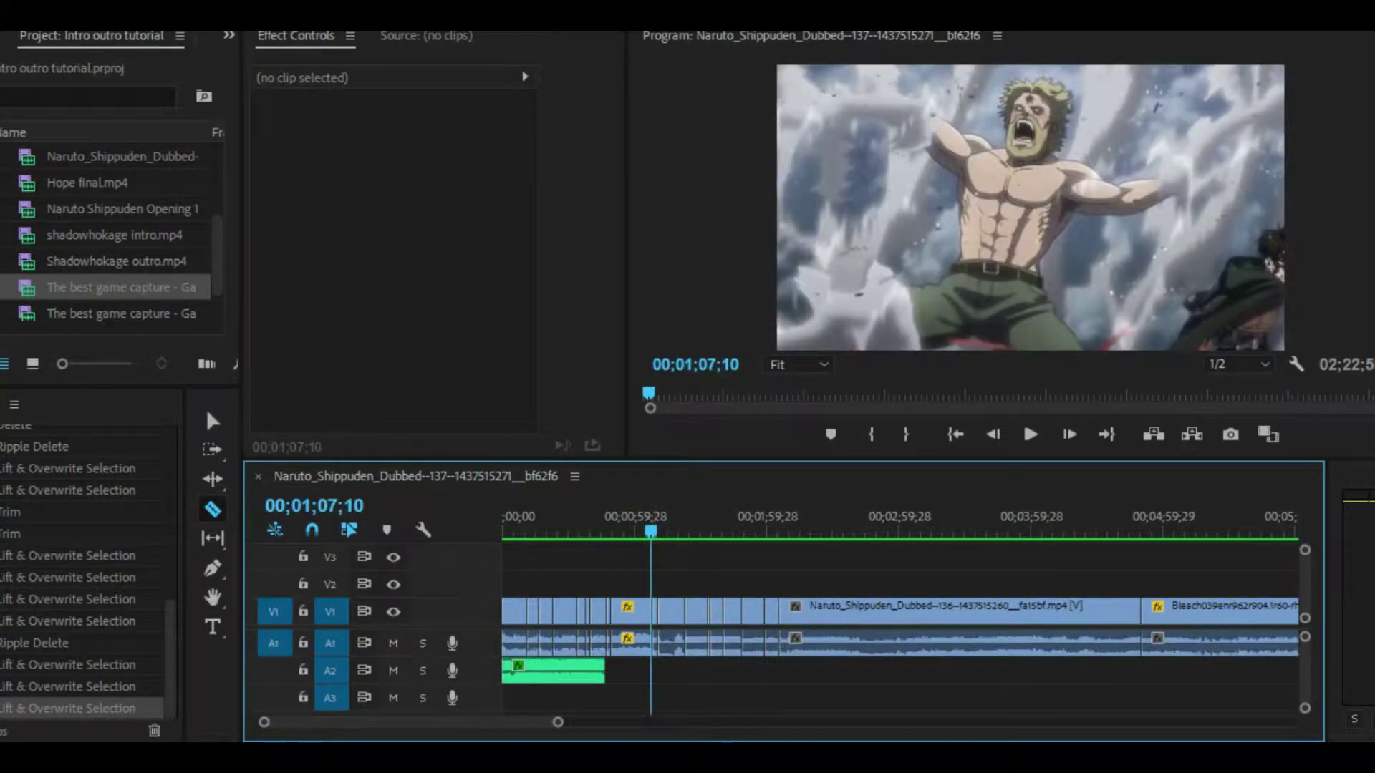
- Scrub back through the clips above the music and return the playhead to the sequence start
click(585, 523)
drag(558, 722, 403, 722)
drag(662, 527, 503, 527)
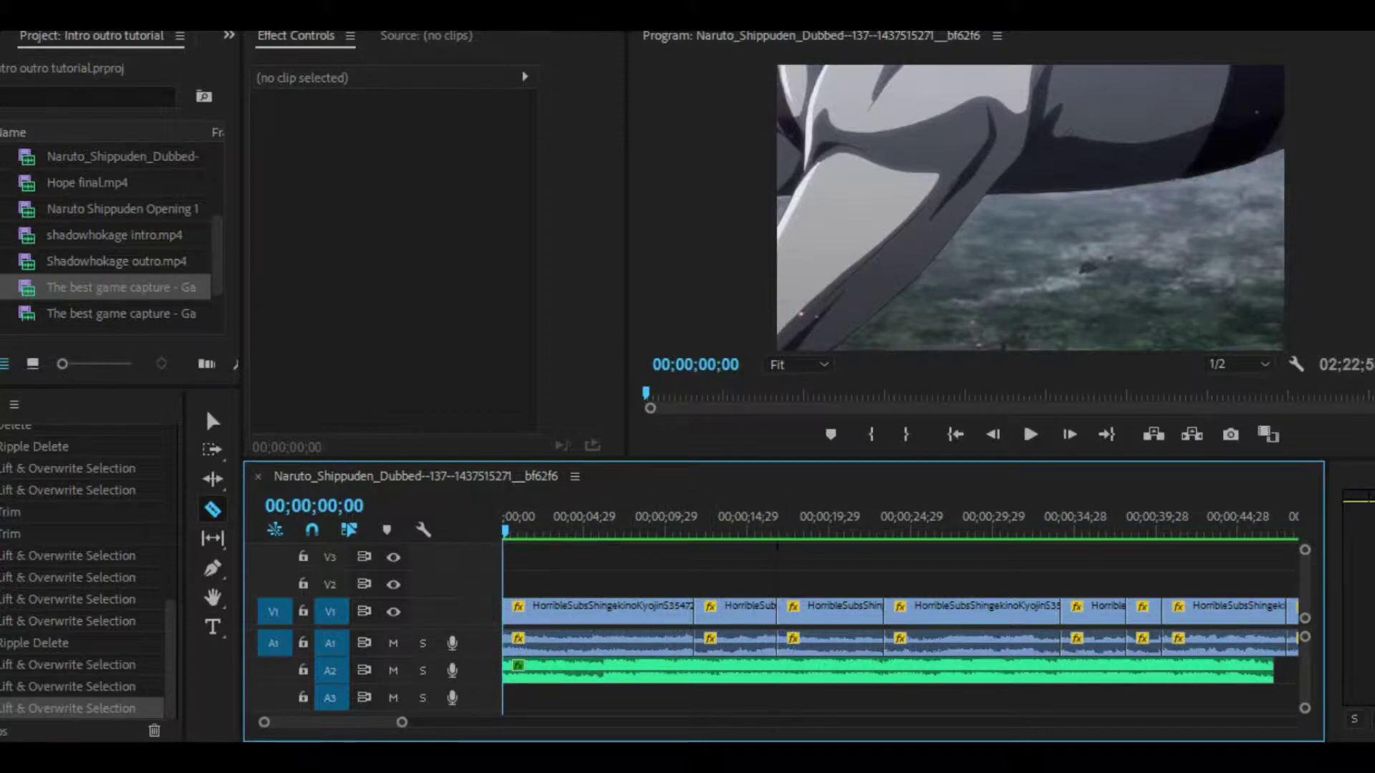
- Look over the imported source clips in the project and the trimmed clips lined up above the music
drag(407, 723, 462, 722)
drag(217, 255, 217, 211)
scroll(108, 236, up, 3)
drag(462, 722, 1292, 722)
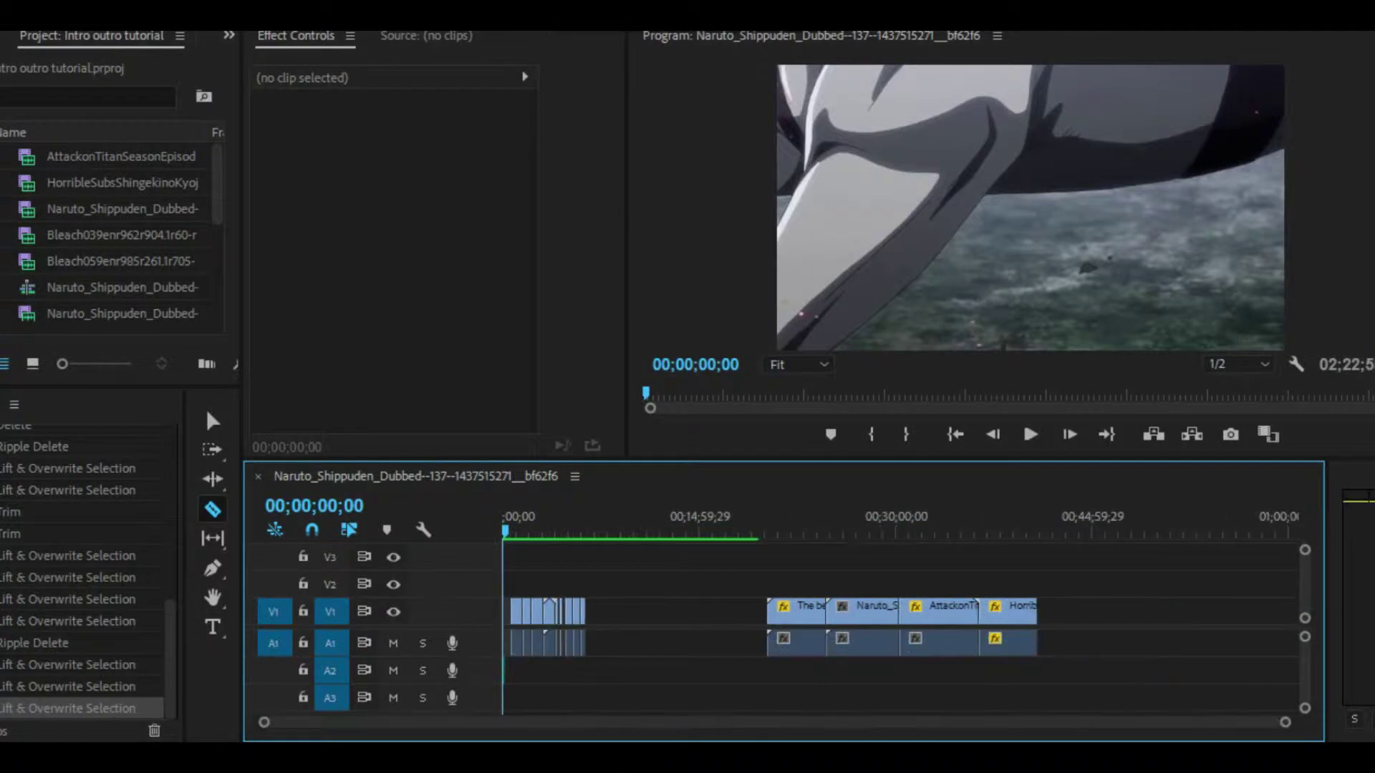
key(equal)
key(equal)
key(equal)
key(equal)
key(equal)
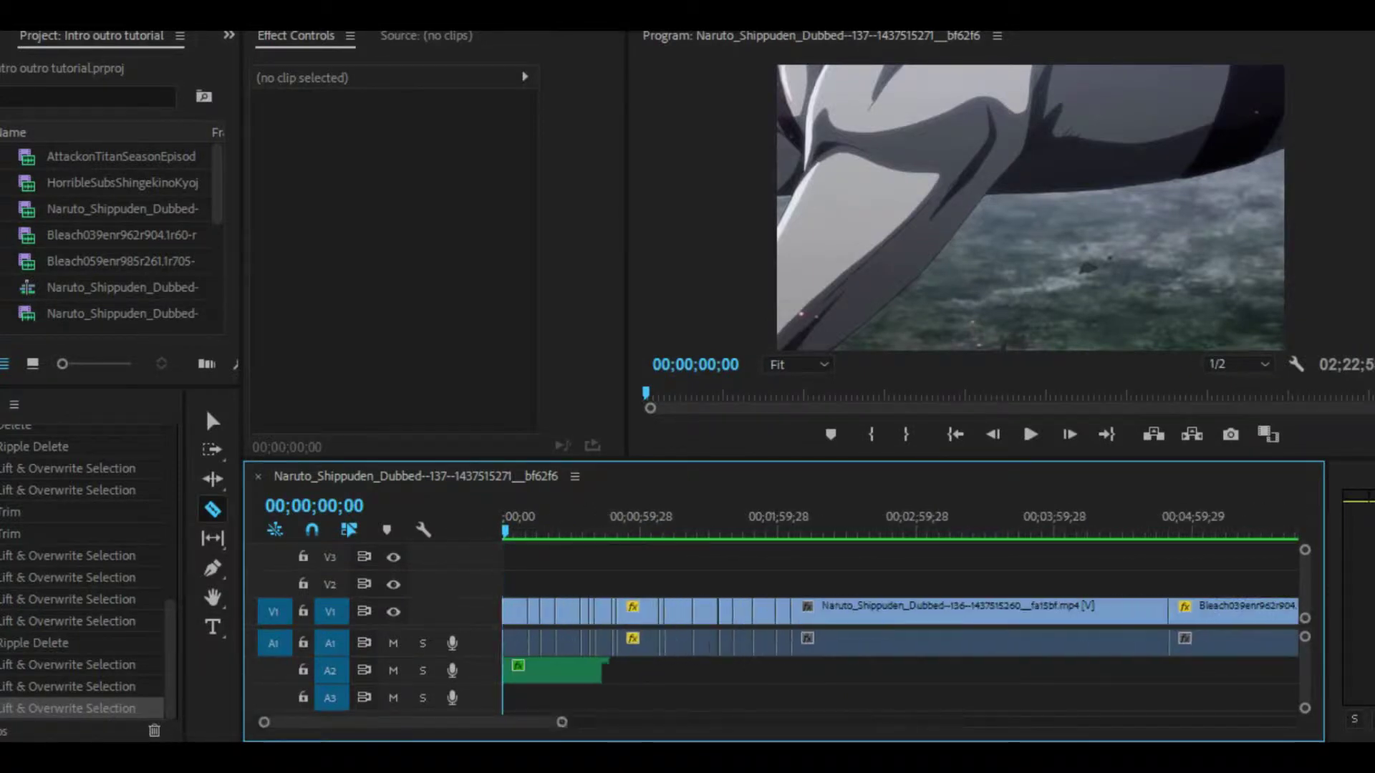
key(equal)
key(equal)
key(equal)
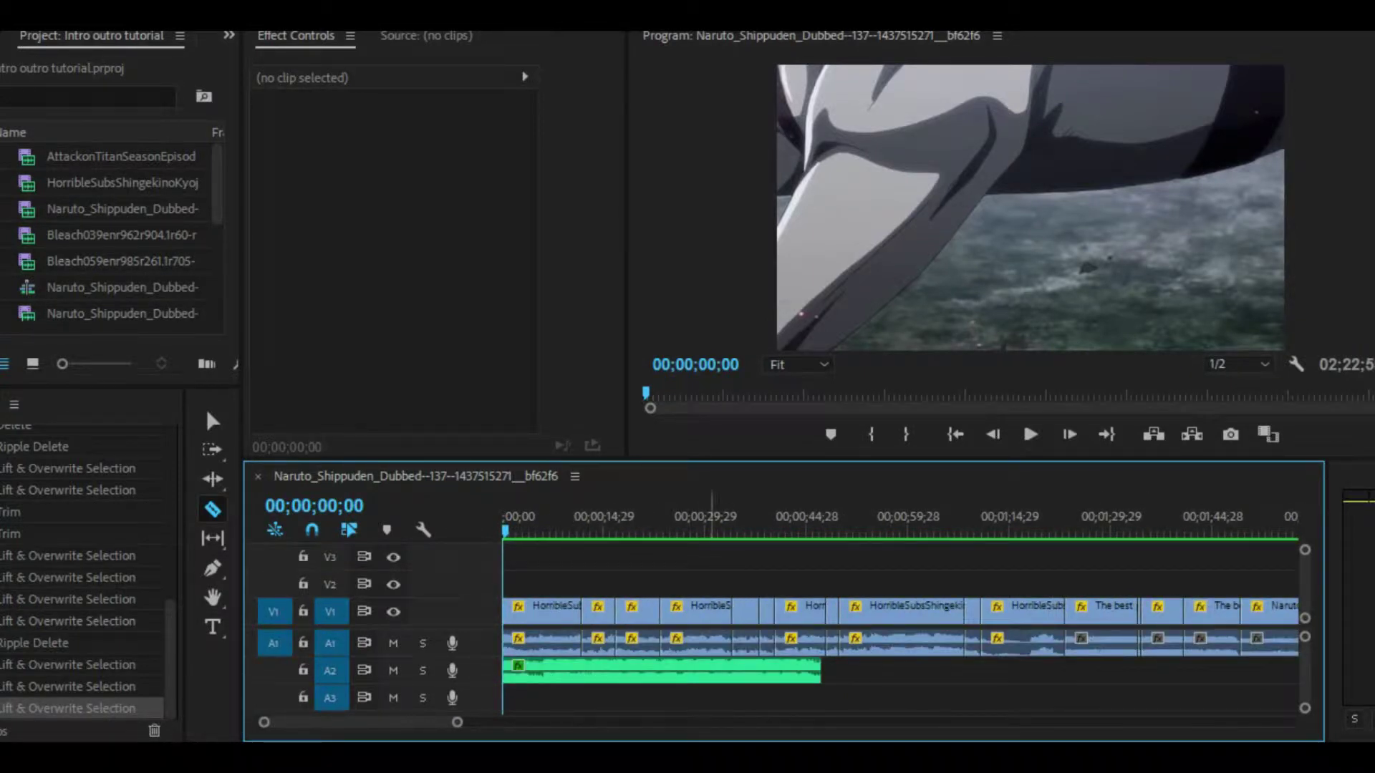
- Scan the trimmed clips that run past the end of the music track, from 00;00;57;20 backwards
click(891, 517)
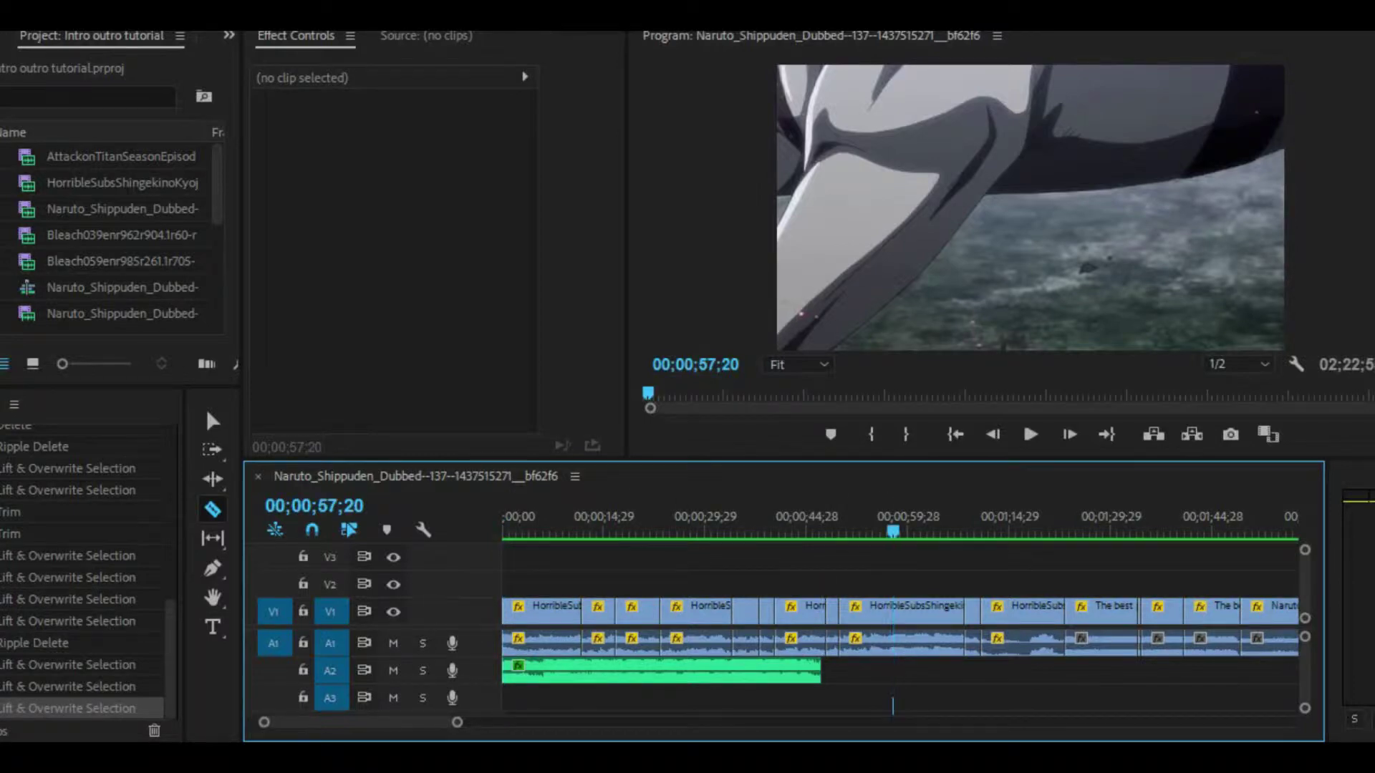
key(minus)
key(minus)
drag(673, 530, 618, 532)
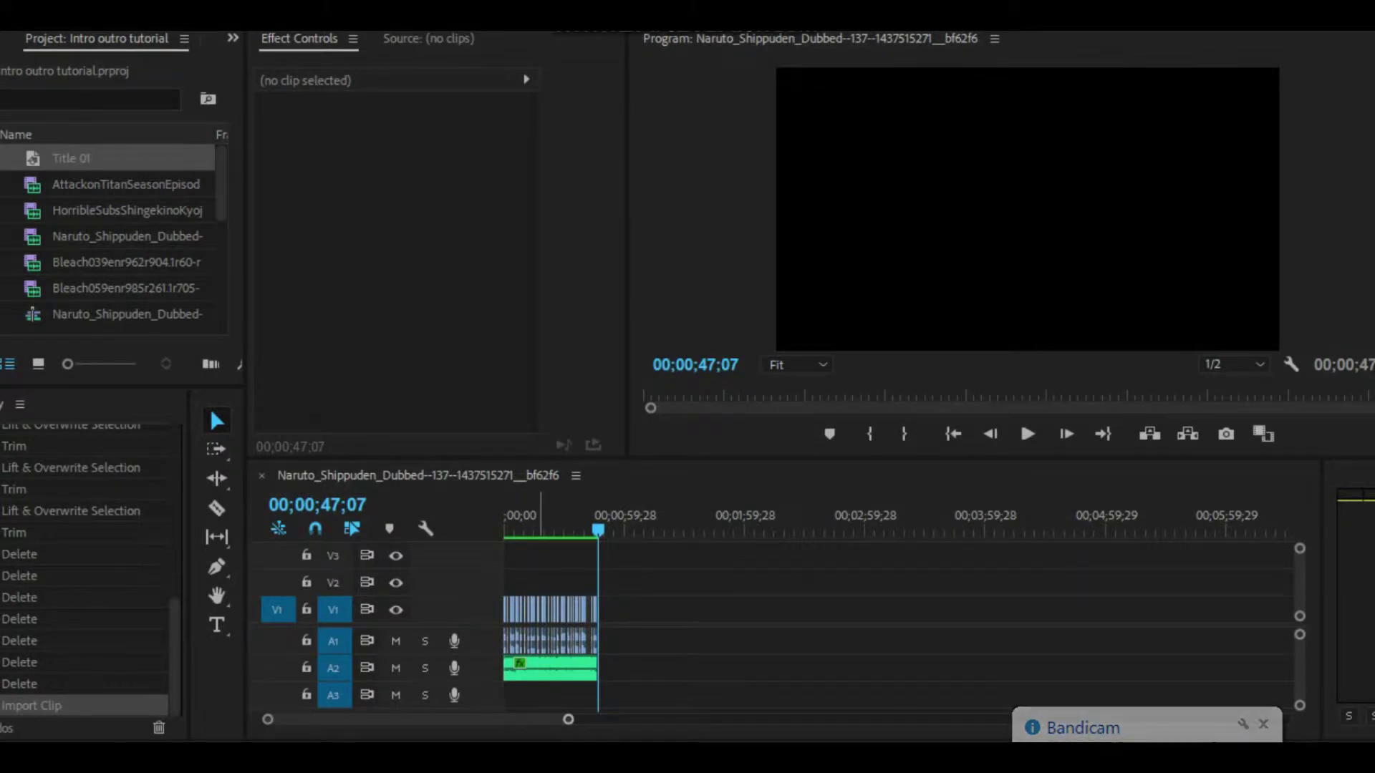
- Preview the shortened montage against the music track, from the sequence start to the closing Naruto clip
drag(567, 719, 541, 719)
key(=)
key(=)
key(=)
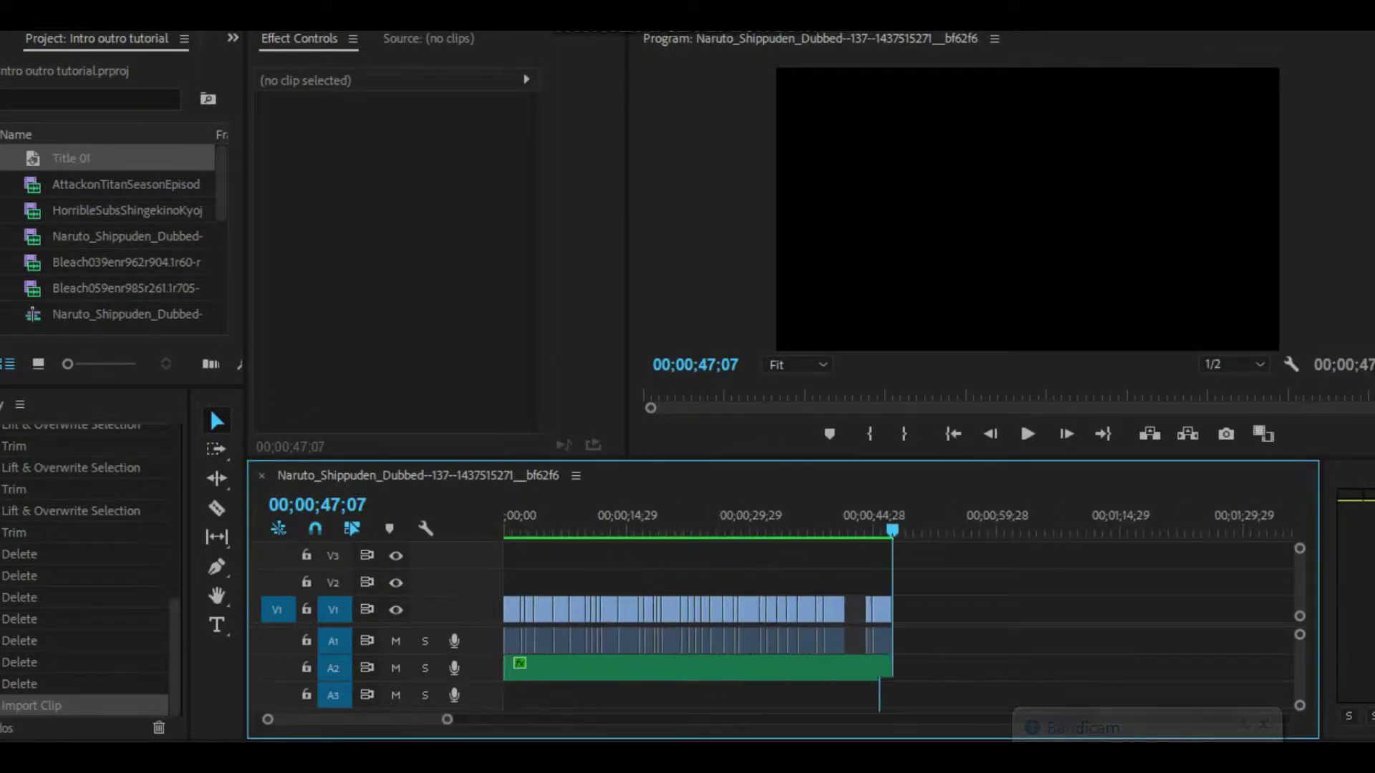
key(=)
key(=)
key(=)
click(706, 394)
drag(706, 393, 646, 393)
drag(342, 720, 382, 720)
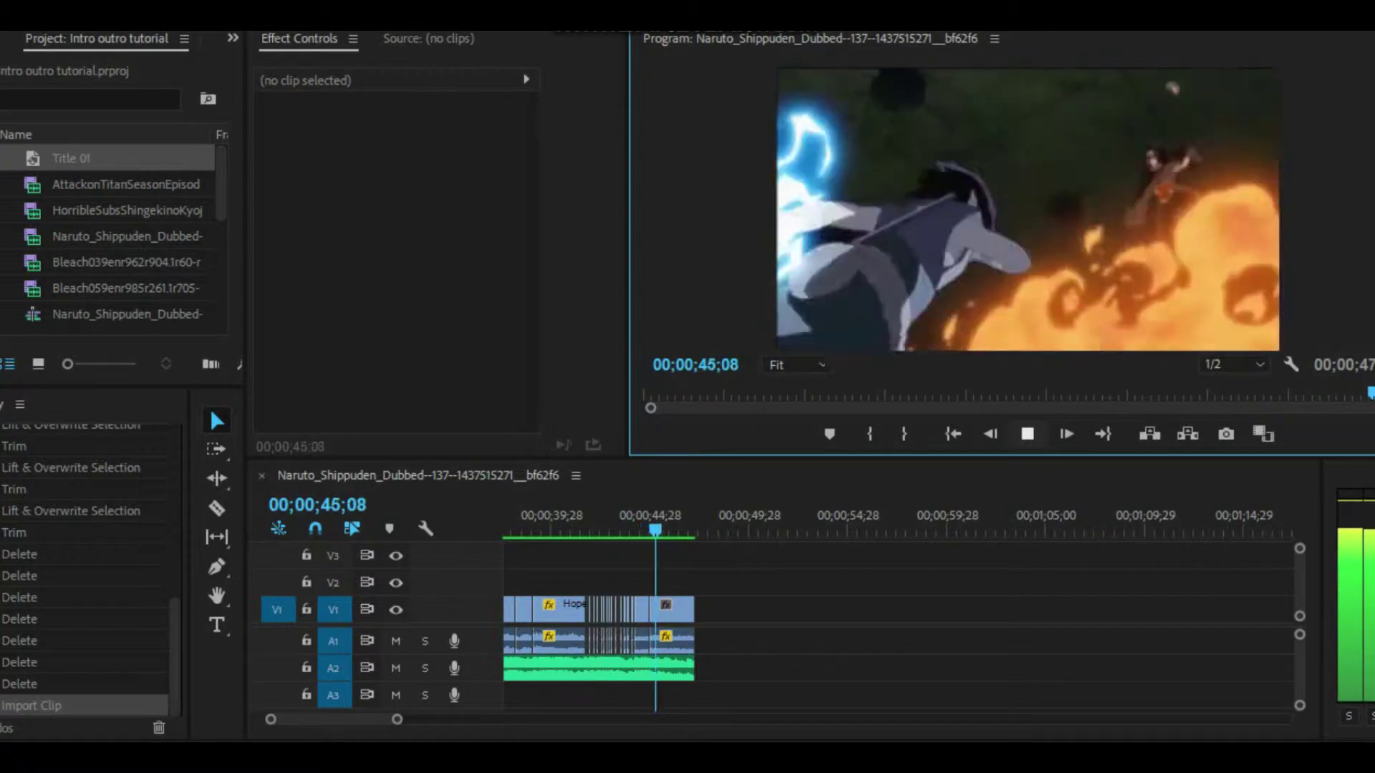
drag(397, 720, 362, 720)
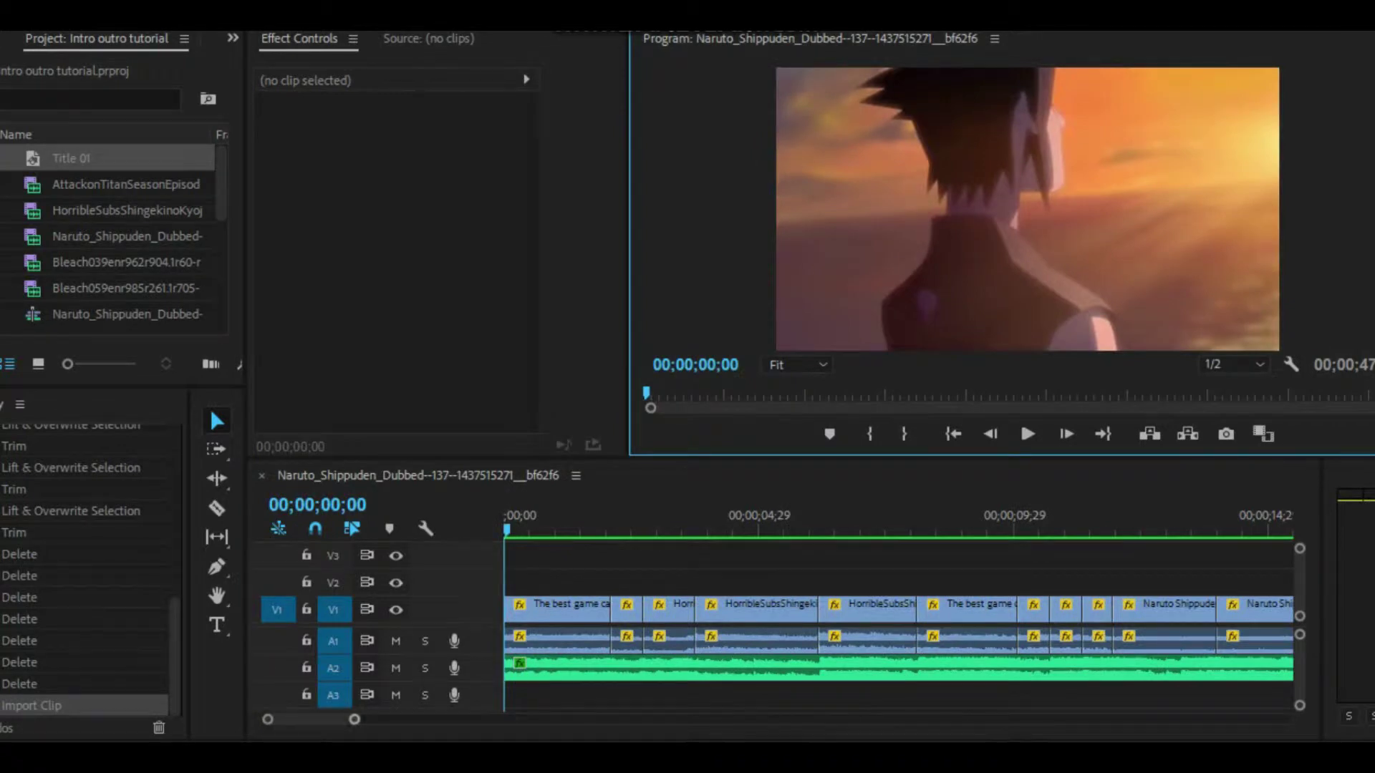
- Review the montage's opening clips up to 00;00;22;05 and scrub back over the last few
mouse_move(354, 720)
mouse_down()
mouse_move(444, 720)
mouse_move(299, 719)
mouse_move(360, 719)
mouse_up()
key(space)
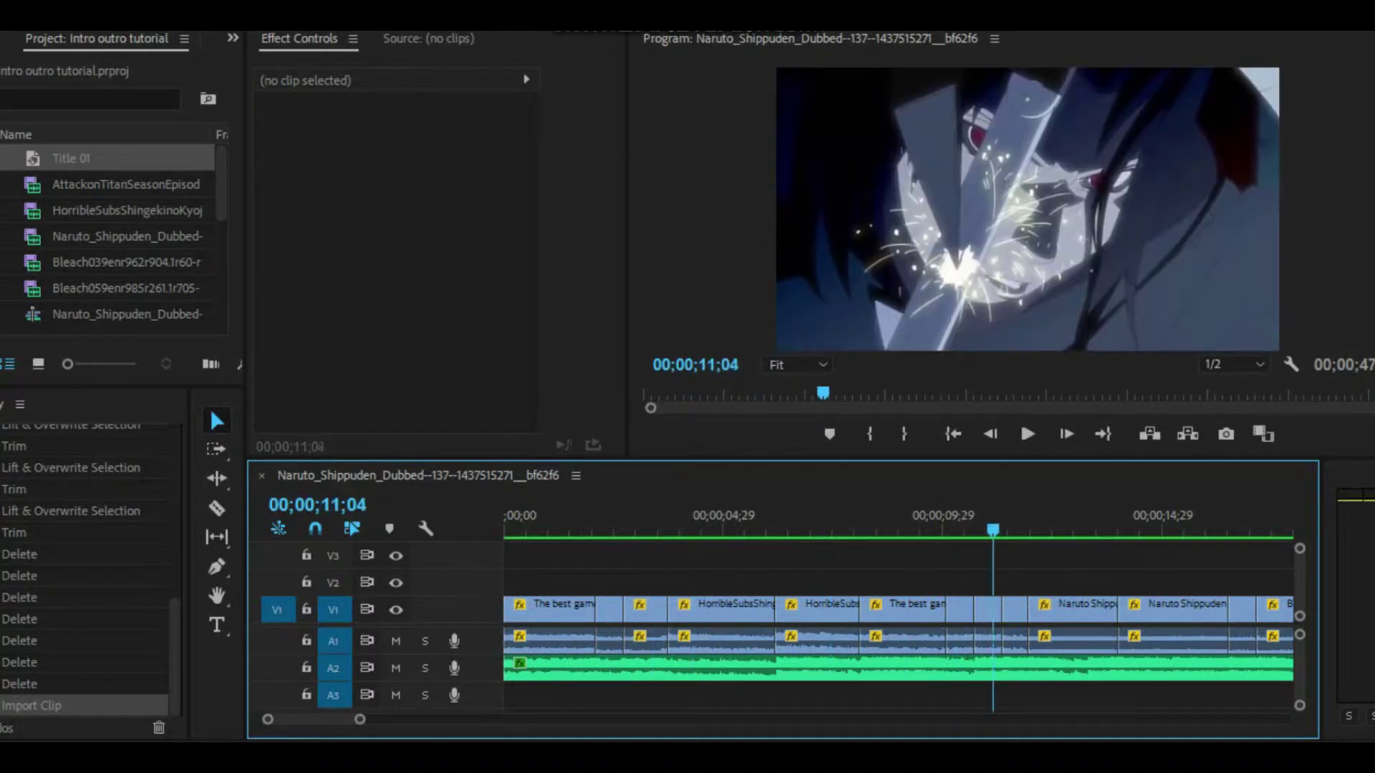
drag(360, 719, 372, 719)
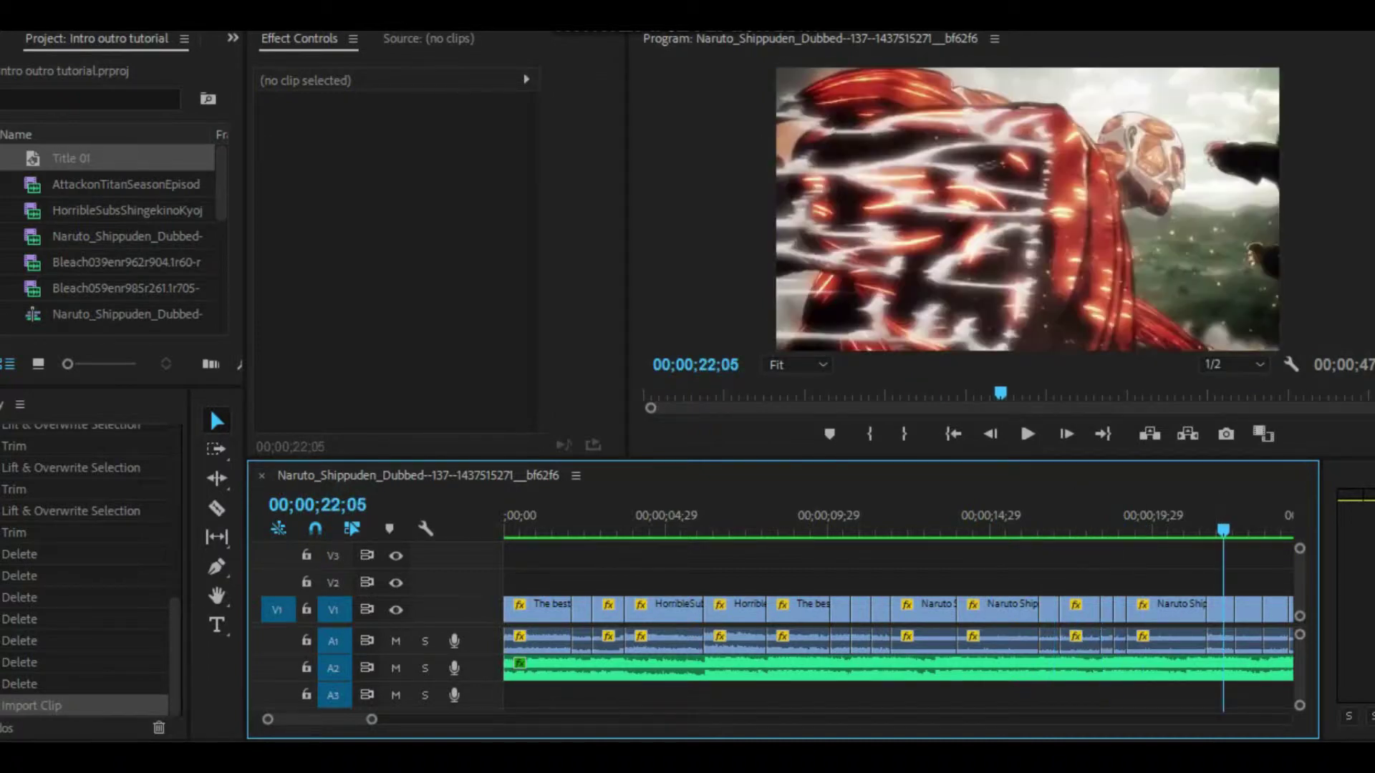
drag(372, 719, 374, 719)
drag(1209, 513, 1107, 513)
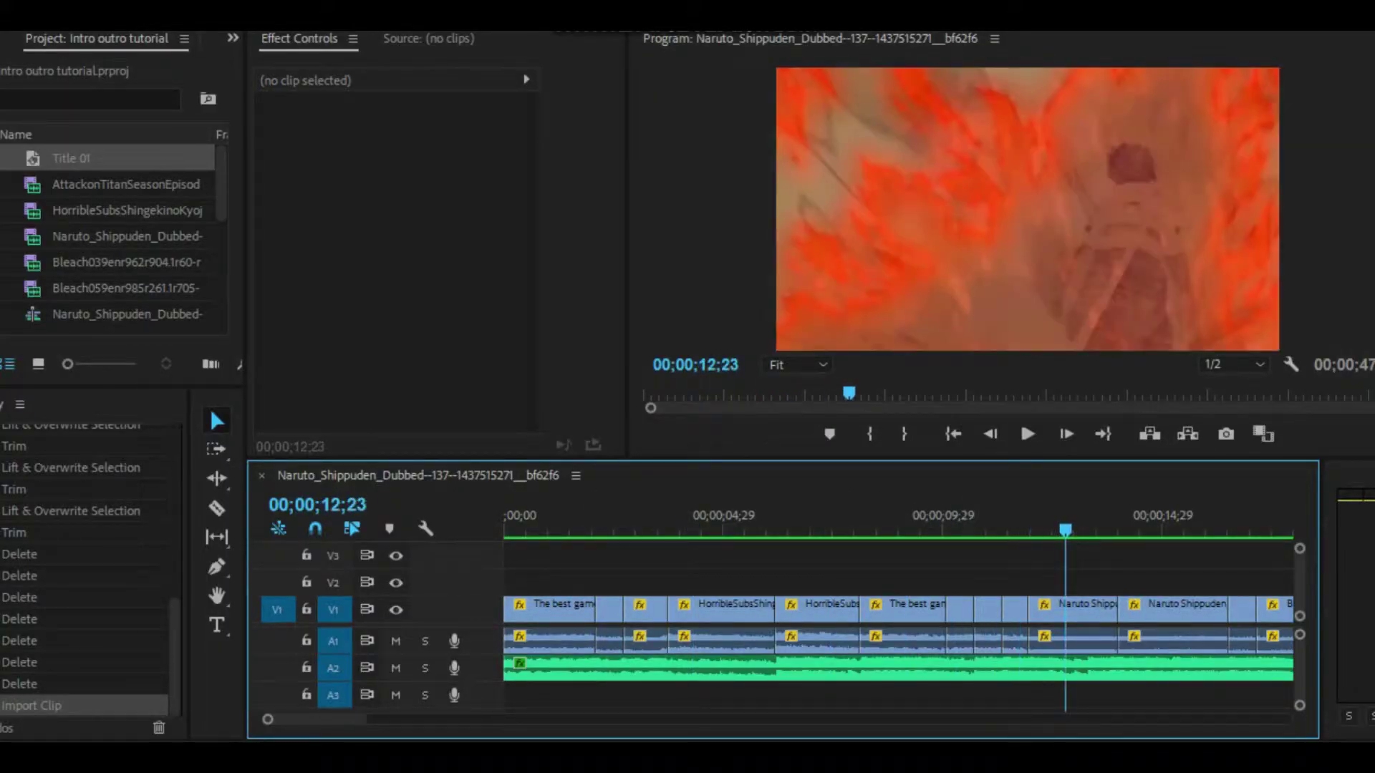
- Scrub the clips between 00;00;12;23 and 00;00;23;00 and play on from there
key(minus)
click(992, 524)
click(1053, 524)
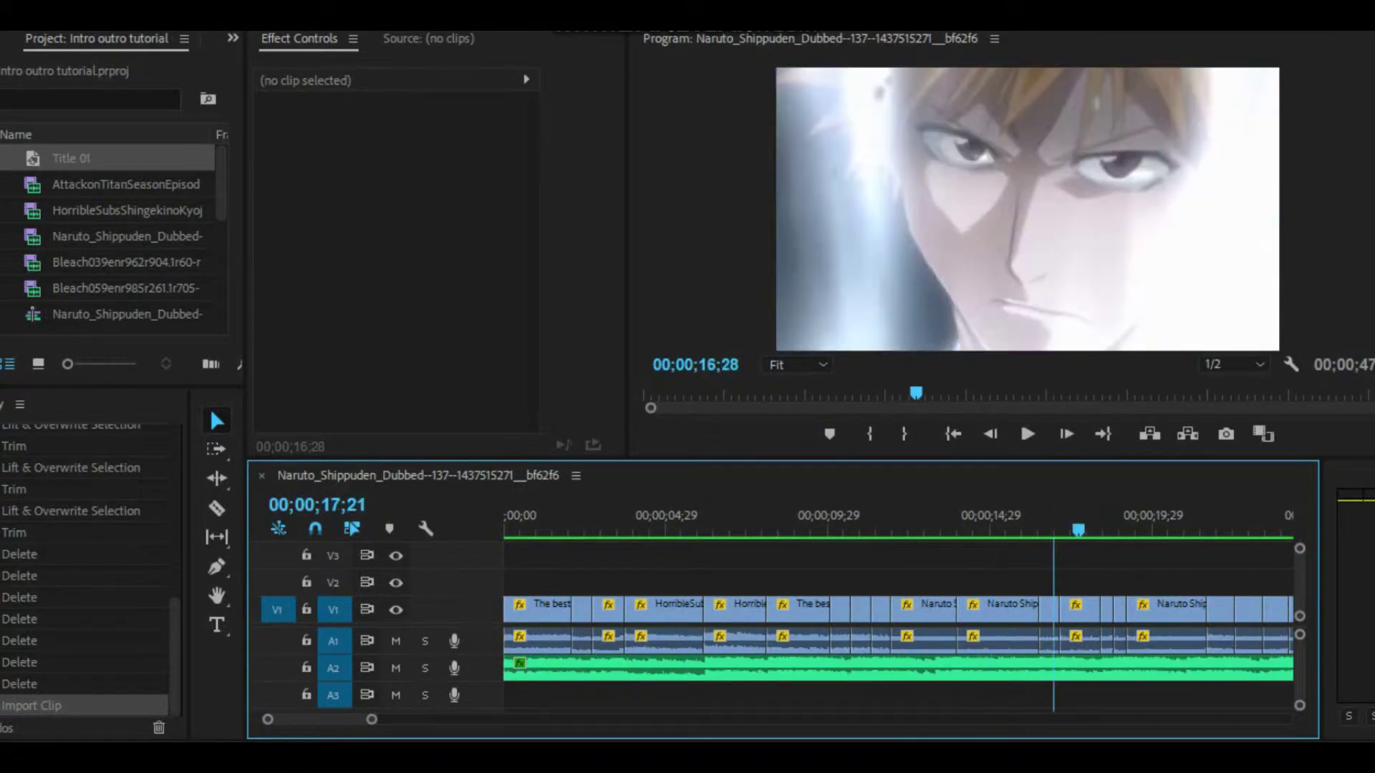
drag(1229, 512, 1240, 513)
scroll(1240, 512, down, 1)
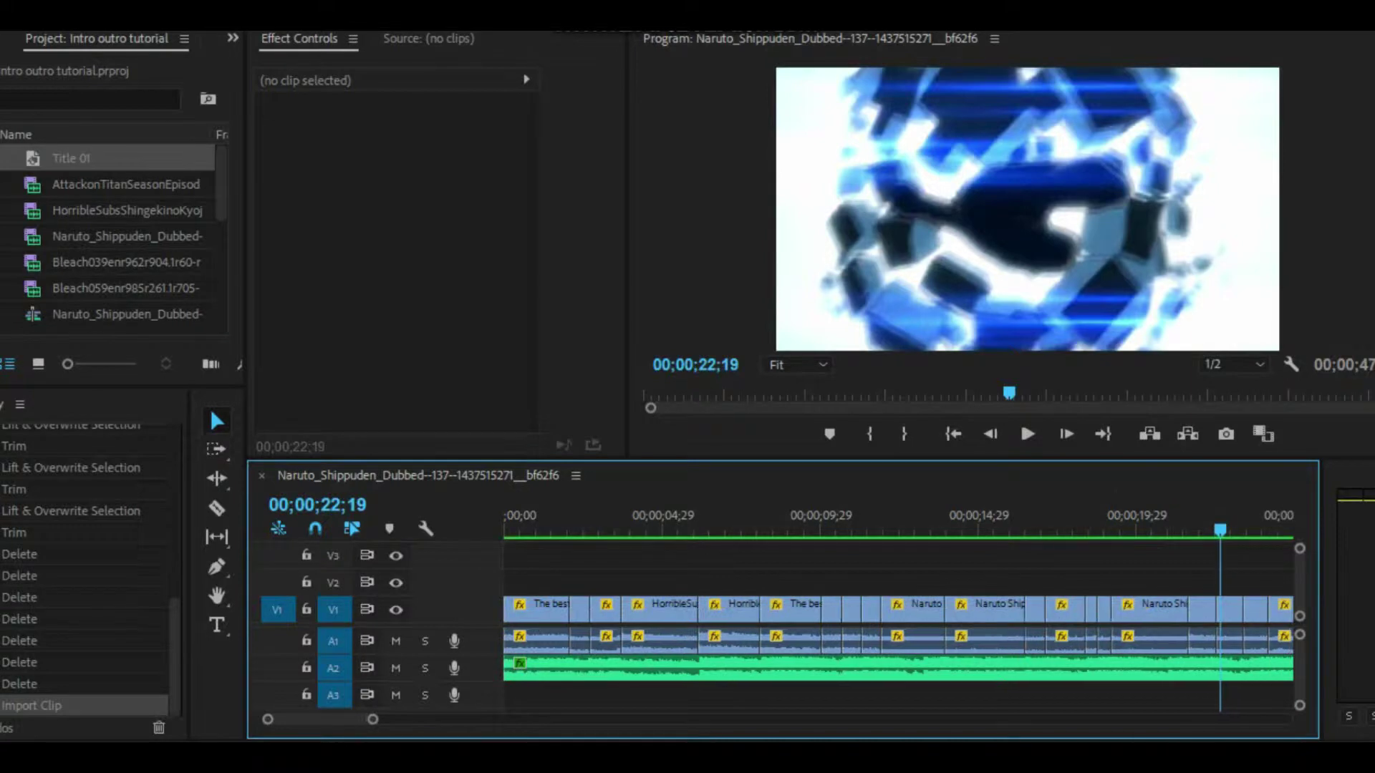
key(l)
key(l)
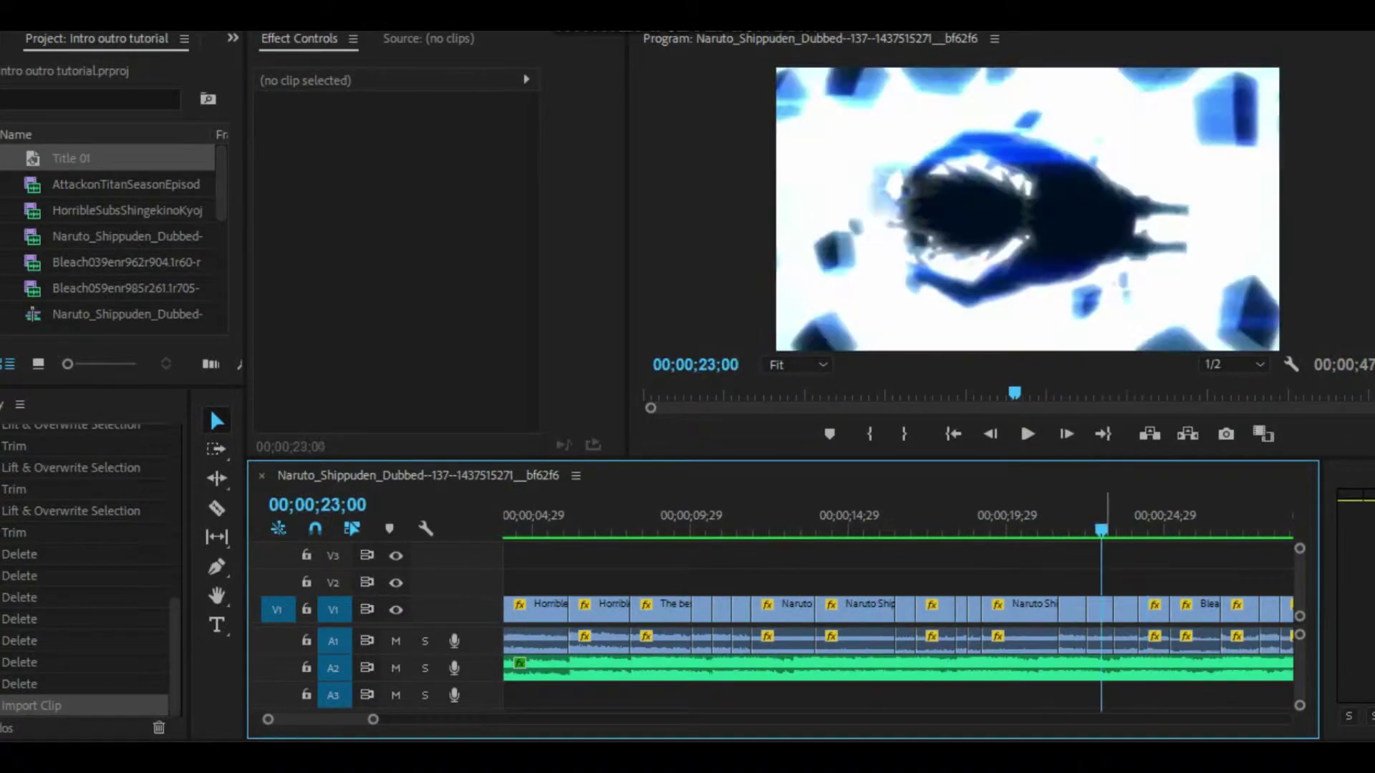
key(space)
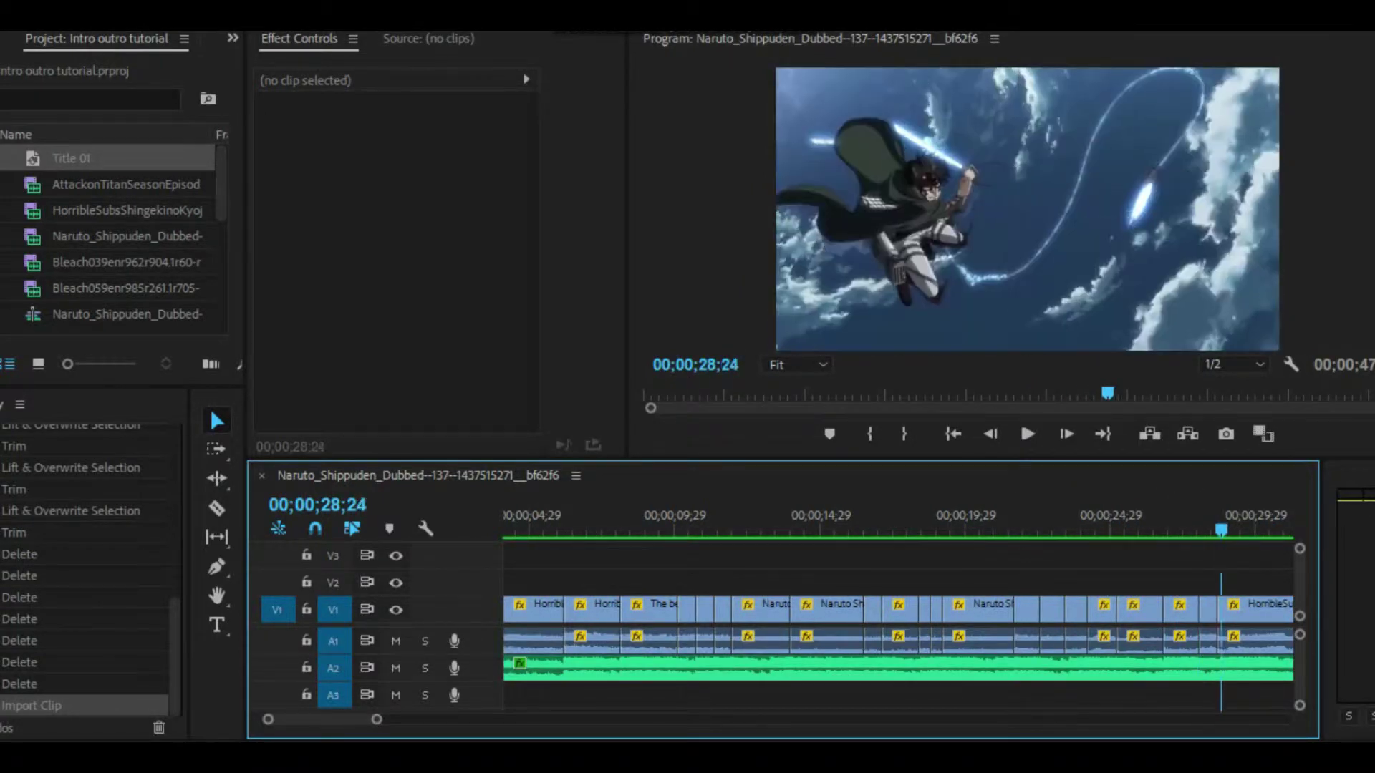
- Check the clips around 00;00;35;23, go back to 00;00;33;11 and play on from there
key(minus)
key(minus)
key(minus)
key(equal)
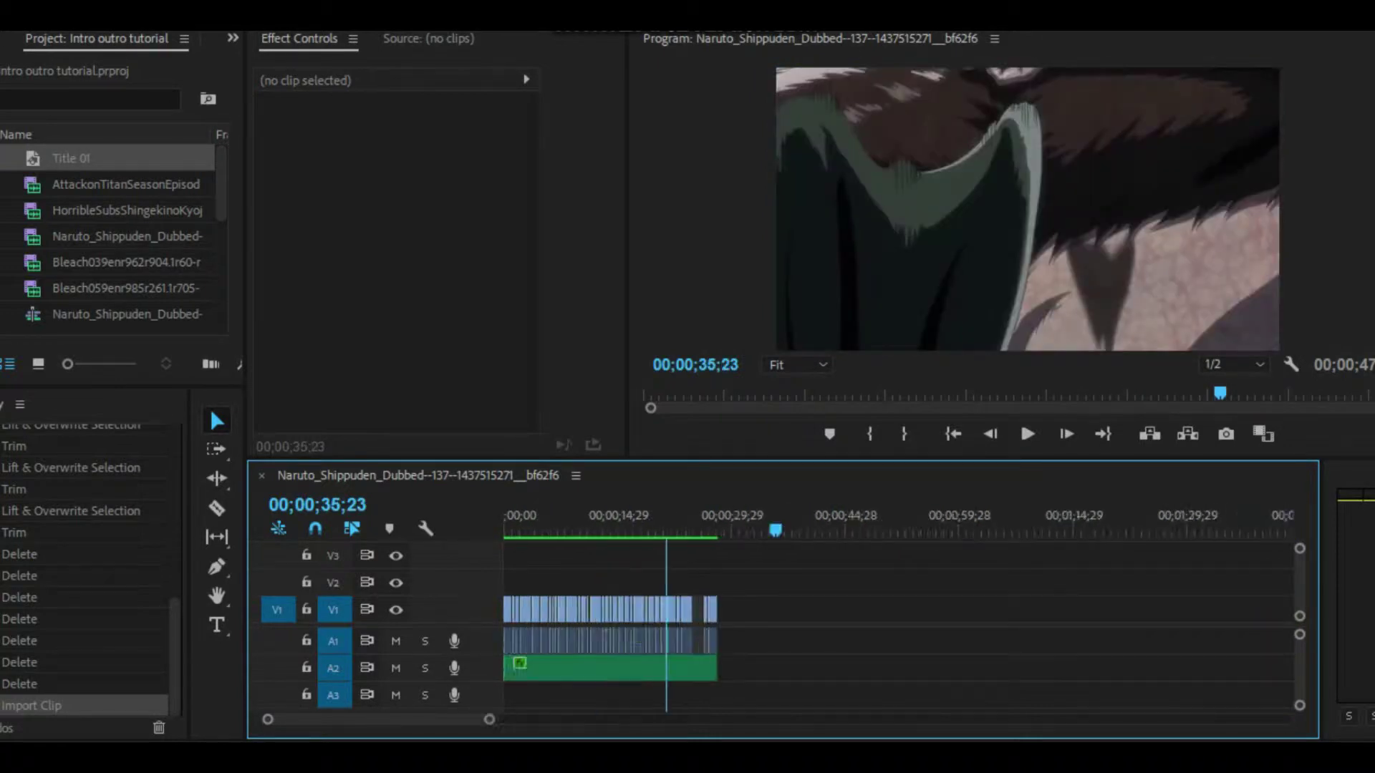
key(equal)
key(equal)
key(equal)
key(Up)
key(Up)
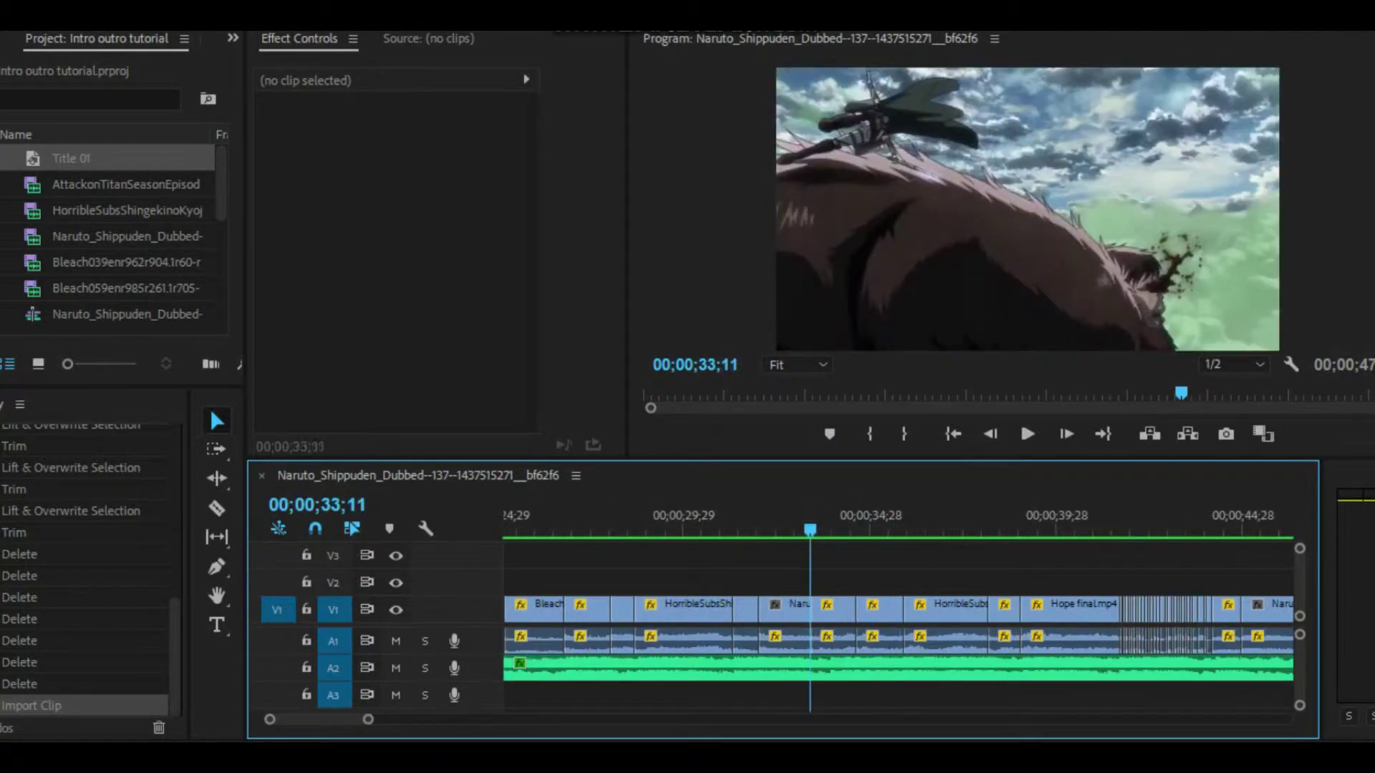
key(space)
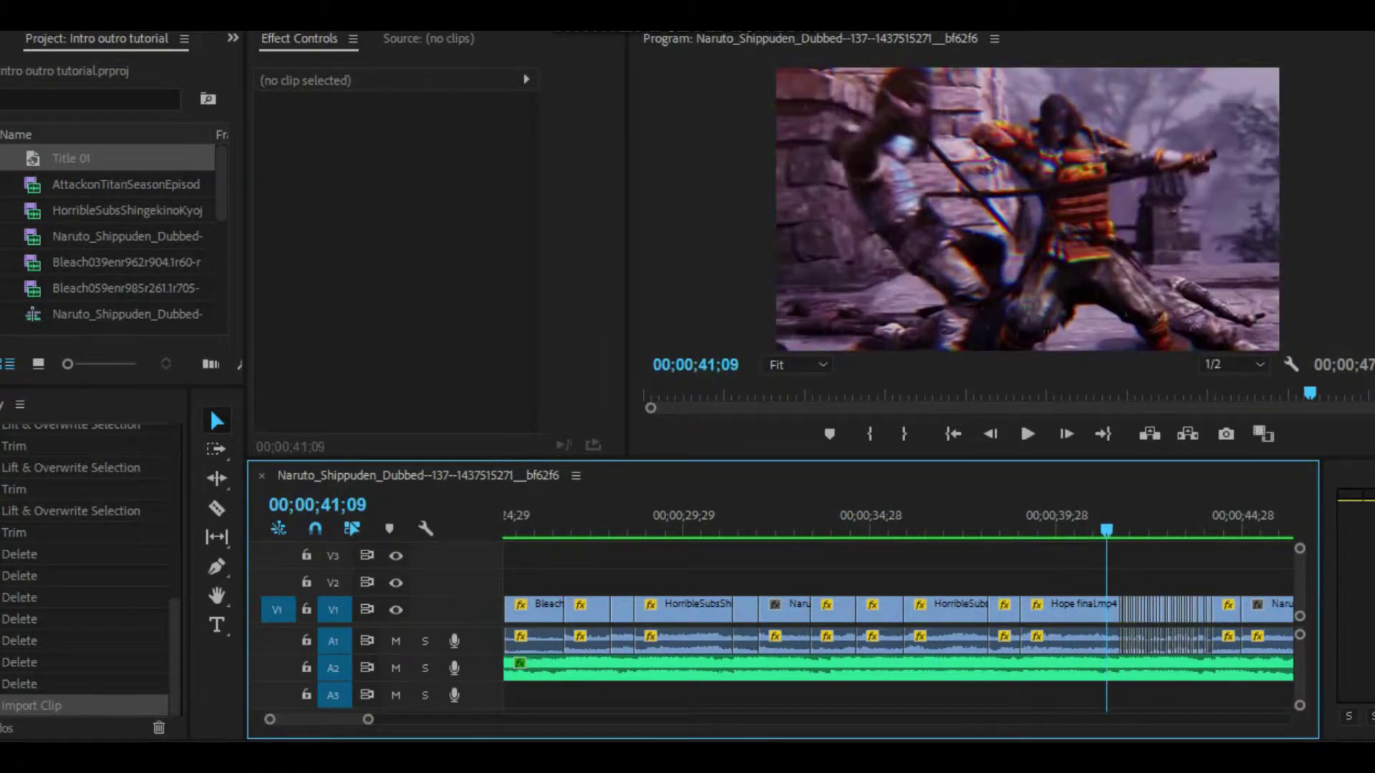
- Inspect the rapid short cuts around 00;00;44;03 up close and play through to the closing Naruto clip
key(minus)
key(minus)
key(minus)
key(minus)
key(minus)
key(minus)
key(equal)
key(equal)
key(equal)
key(equal)
key(equal)
key(equal)
key(equal)
key(equal)
key(equal)
key(equal)
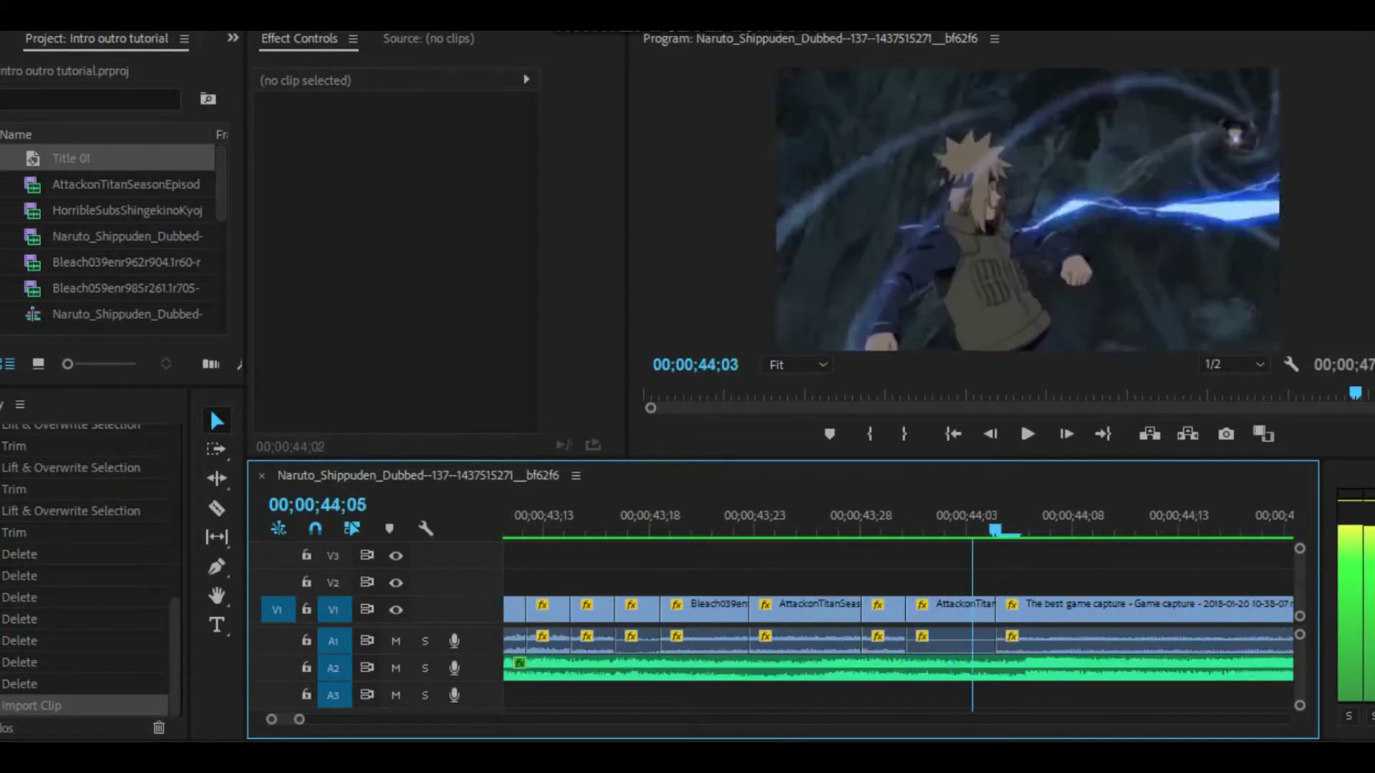
key(space)
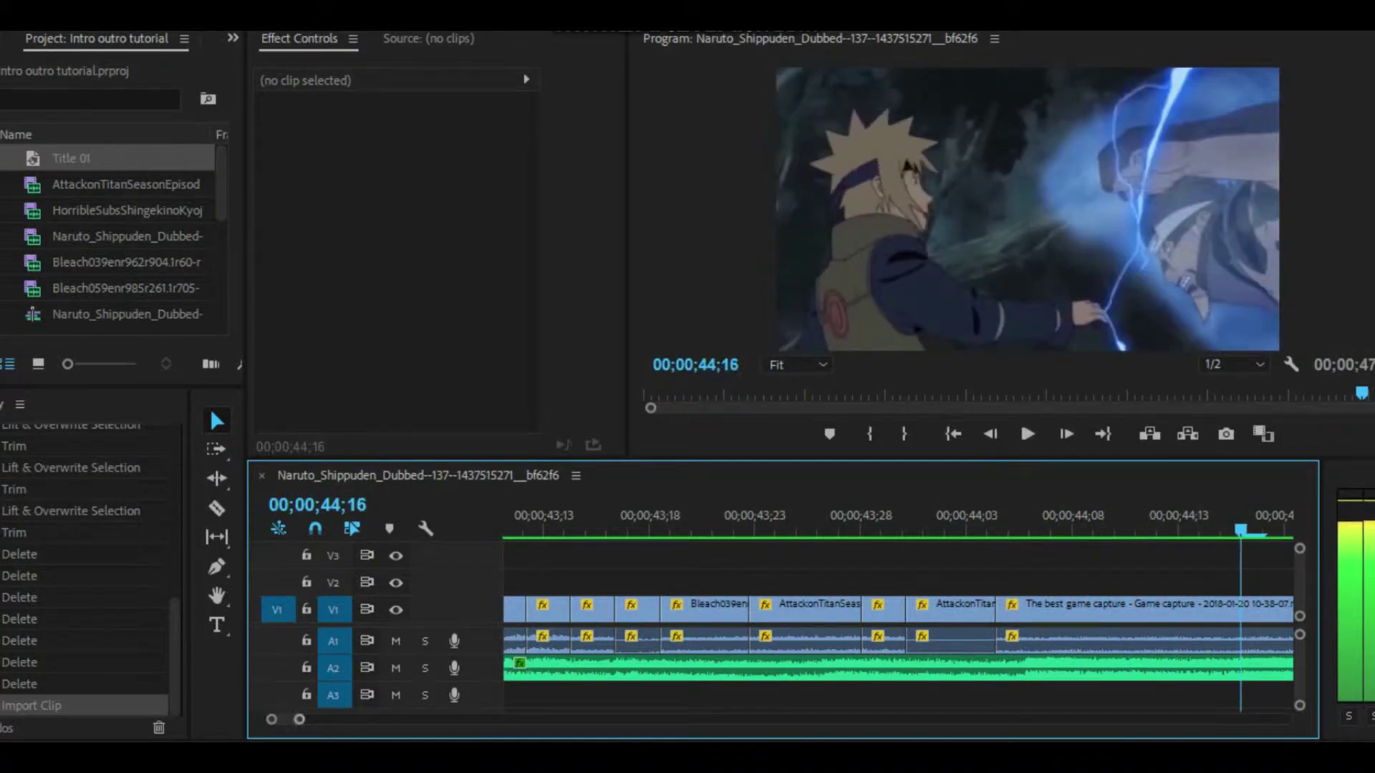
key(minus)
key(minus)
key(space)
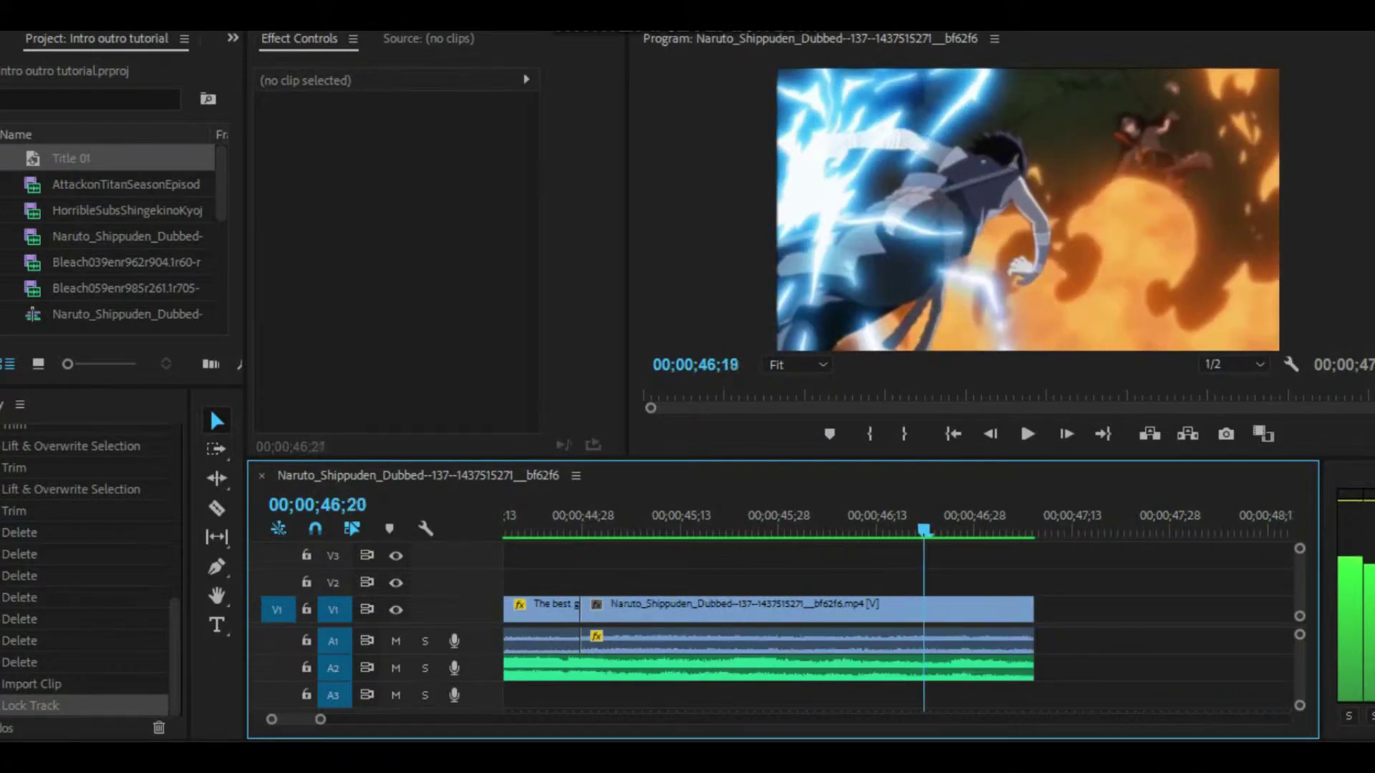
- Add a Dip to Black transition at the end of the last Naruto clip, shorten it to 7 frames and preview the fade
key(shift+7)
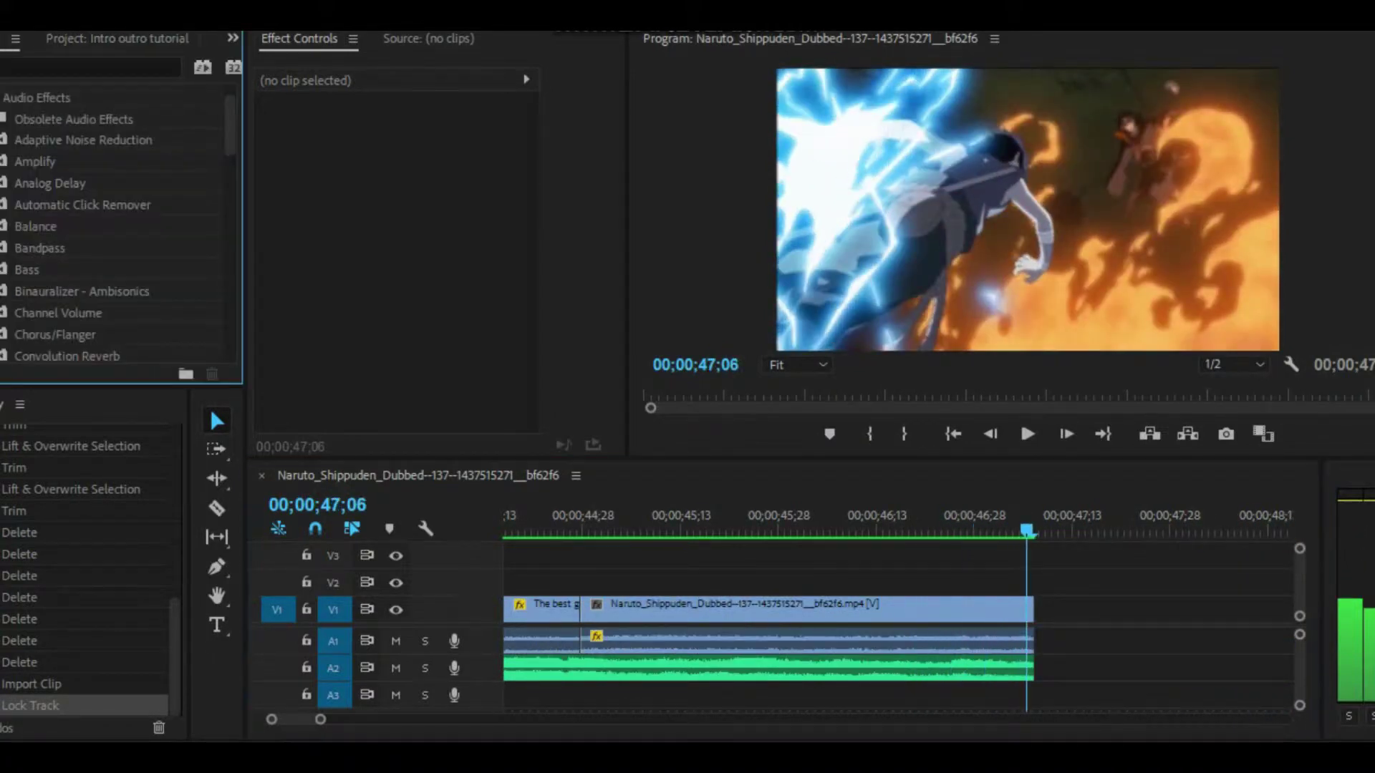
click(3, 98)
scroll(114, 226, down, 1)
click(59, 205)
drag(1038, 609, 1025, 609)
drag(831, 612, 993, 612)
key(space)
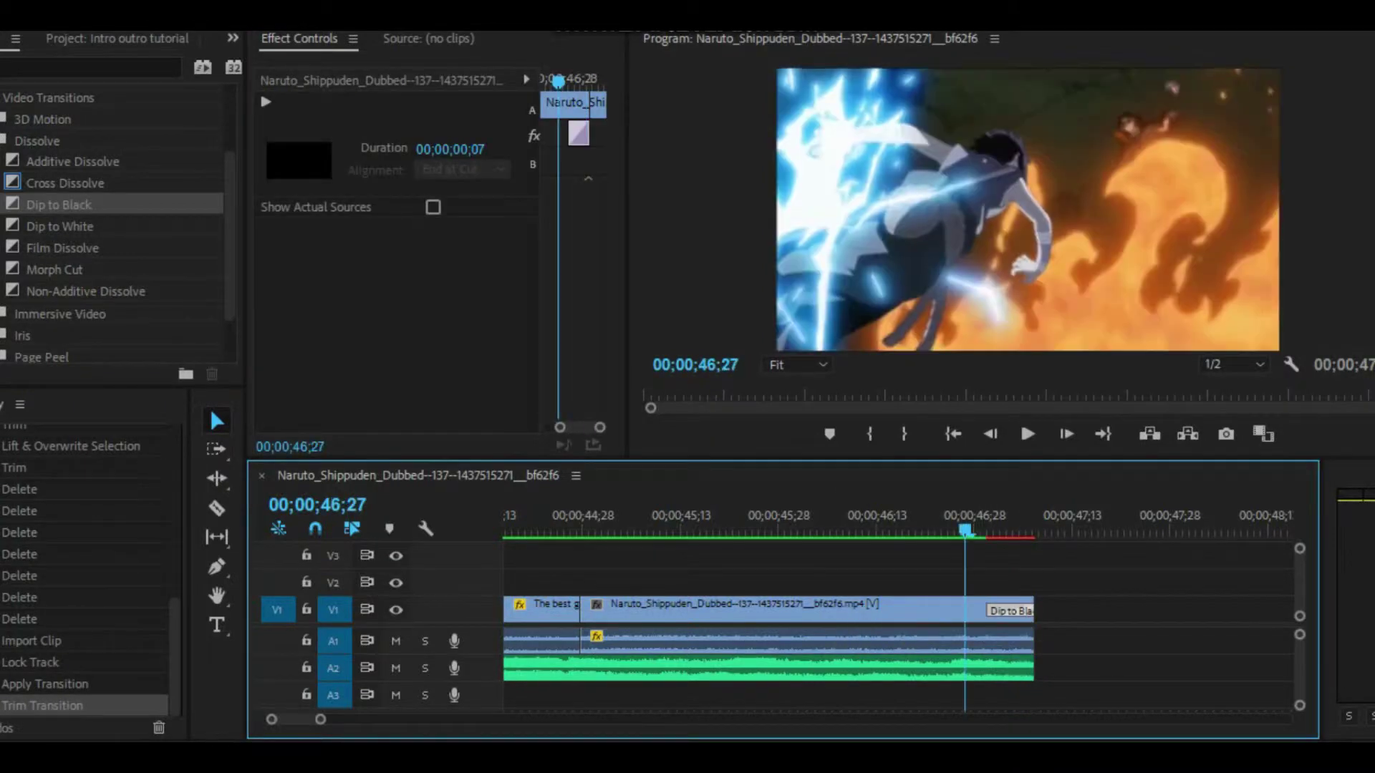
drag(1049, 531, 1000, 531)
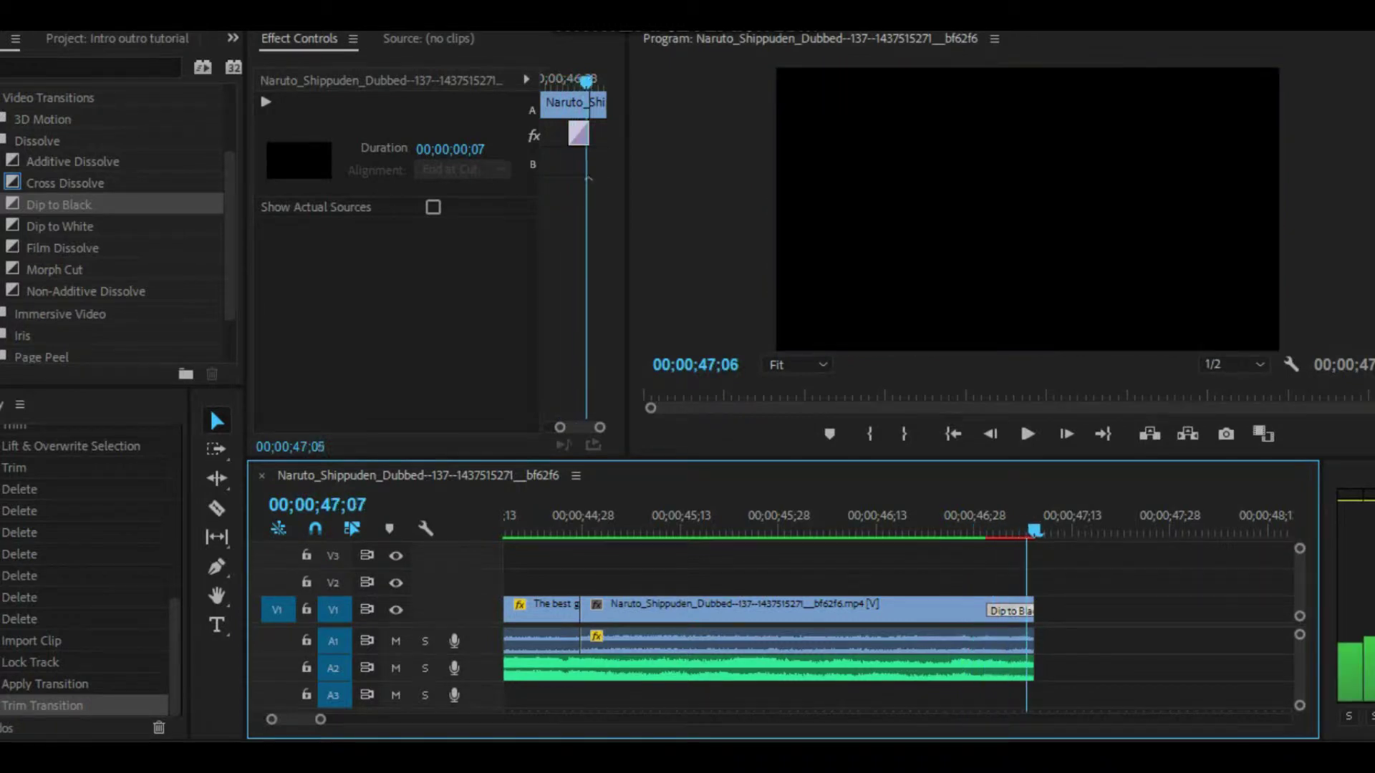
key(minus)
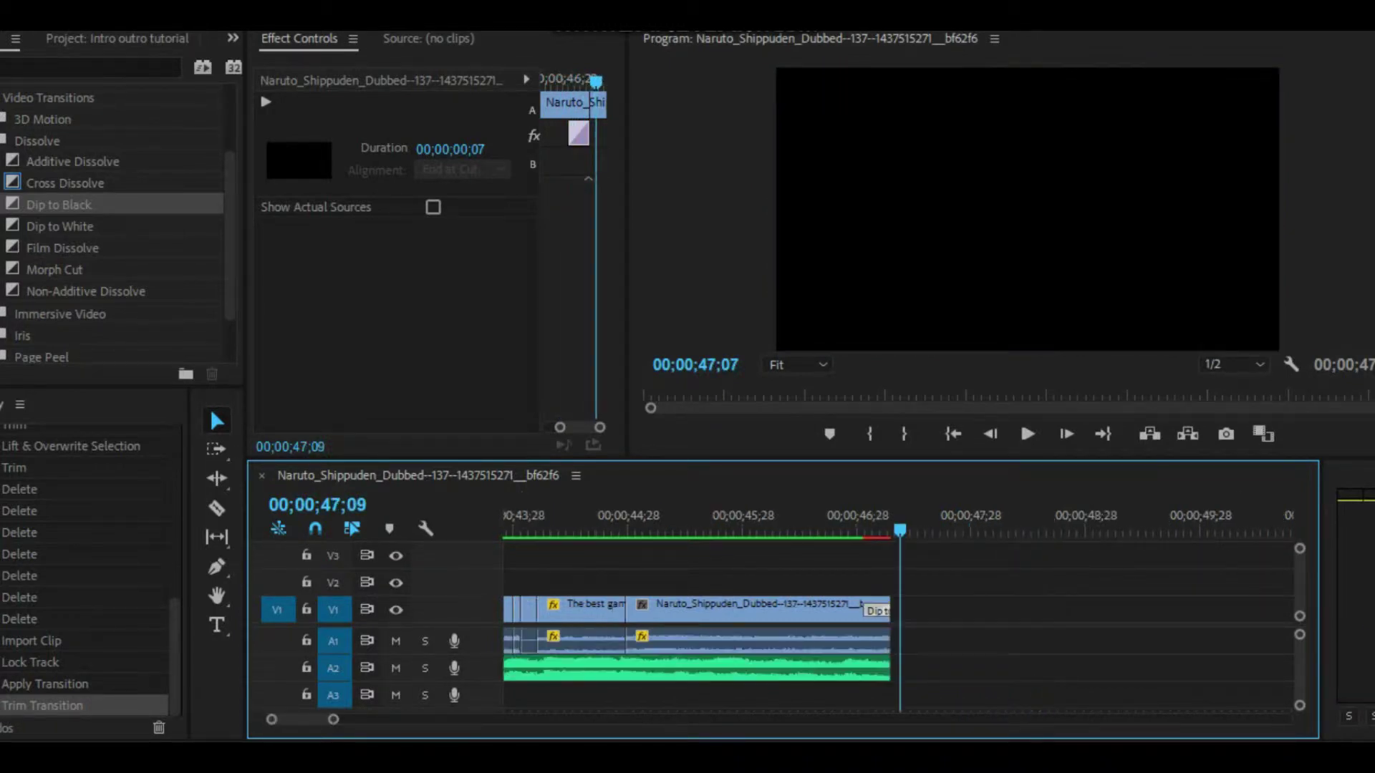
- Browse the effect presets in the 10 Free Smooth Transition Pack 1 and Pack 2 folders
scroll(111, 226, up, 2)
click(3, 97)
click(114, 184)
click(2, 162)
scroll(111, 222, down, 4)
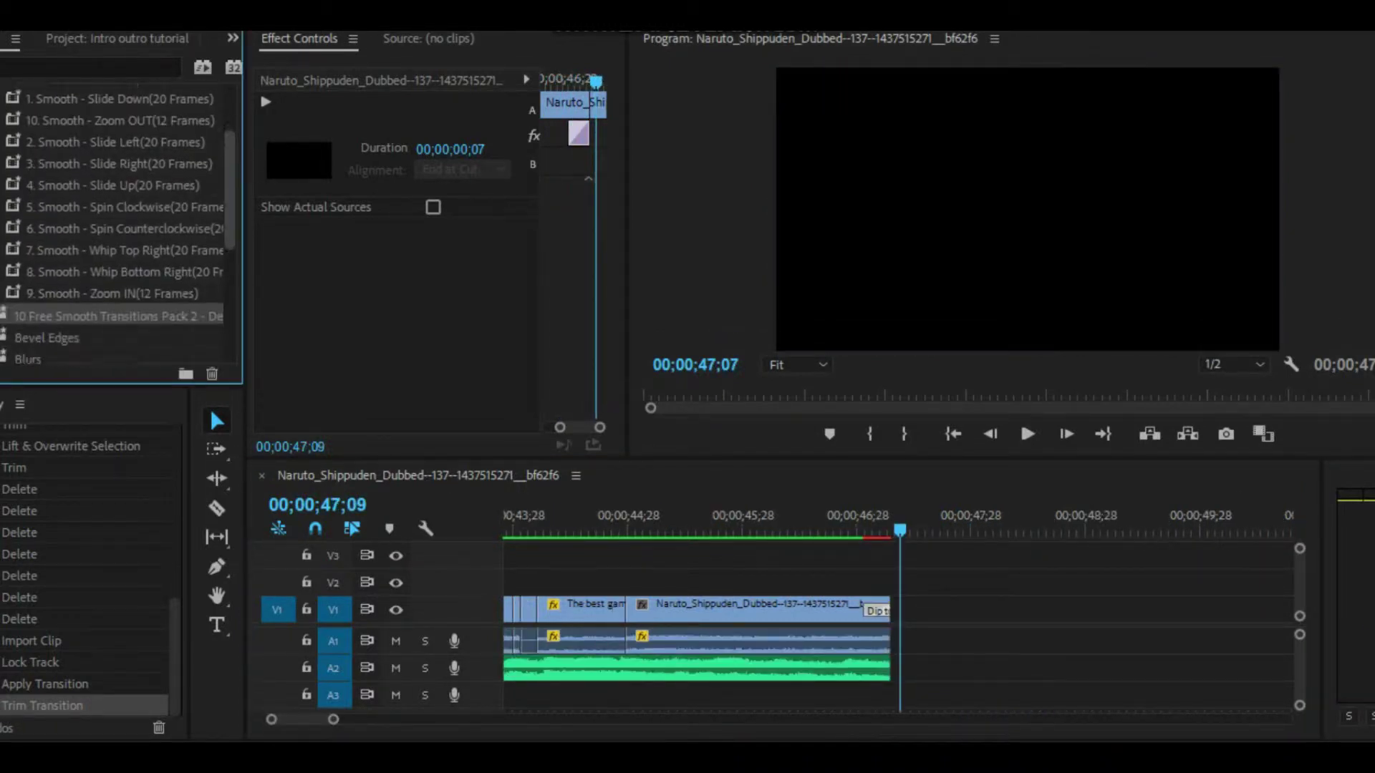
scroll(111, 222, up, 2)
scroll(111, 222, up, 2)
click(2, 158)
click(2, 180)
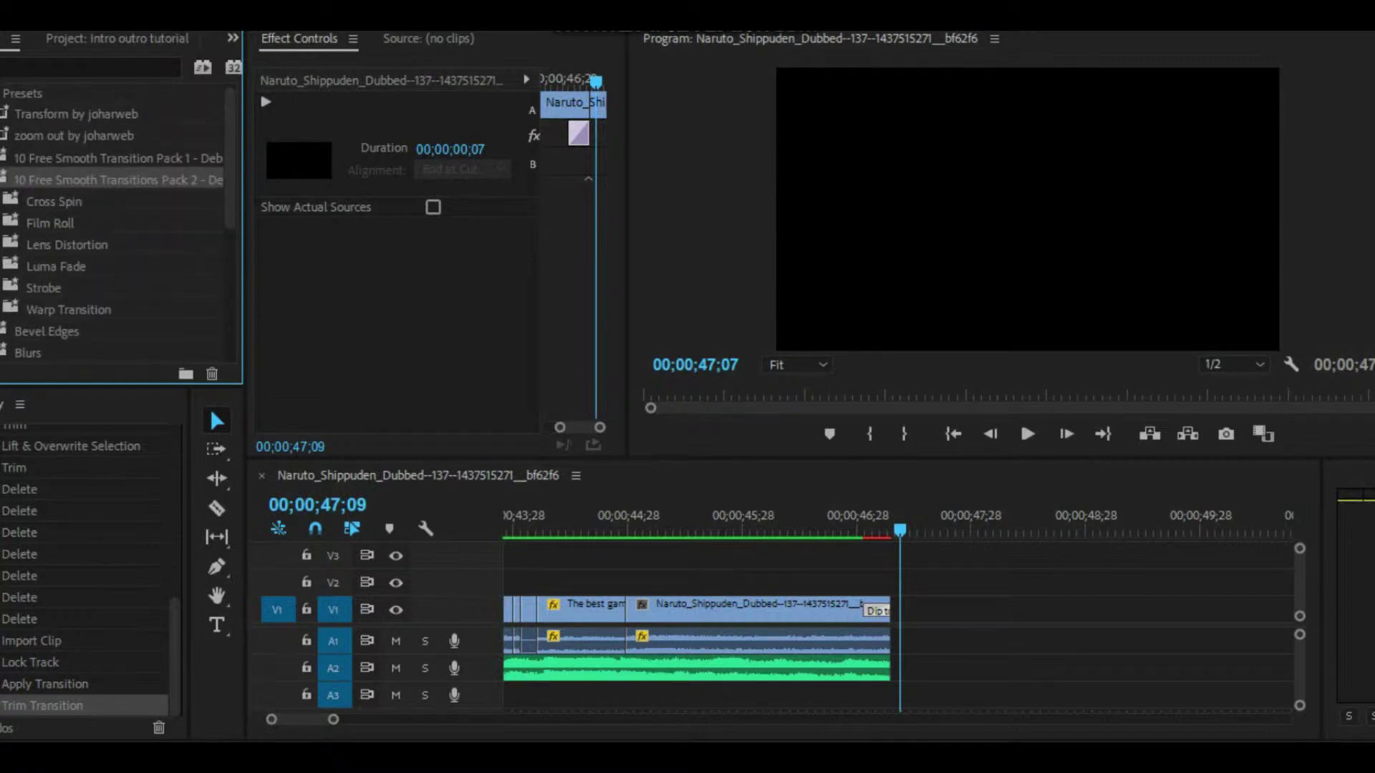
click(747, 530)
scroll(898, 616, down, 4)
key(minus)
key(minus)
key(minus)
key(minus)
key(minus)
key(minus)
key(minus)
key(equal)
key(equal)
key(equal)
key(equal)
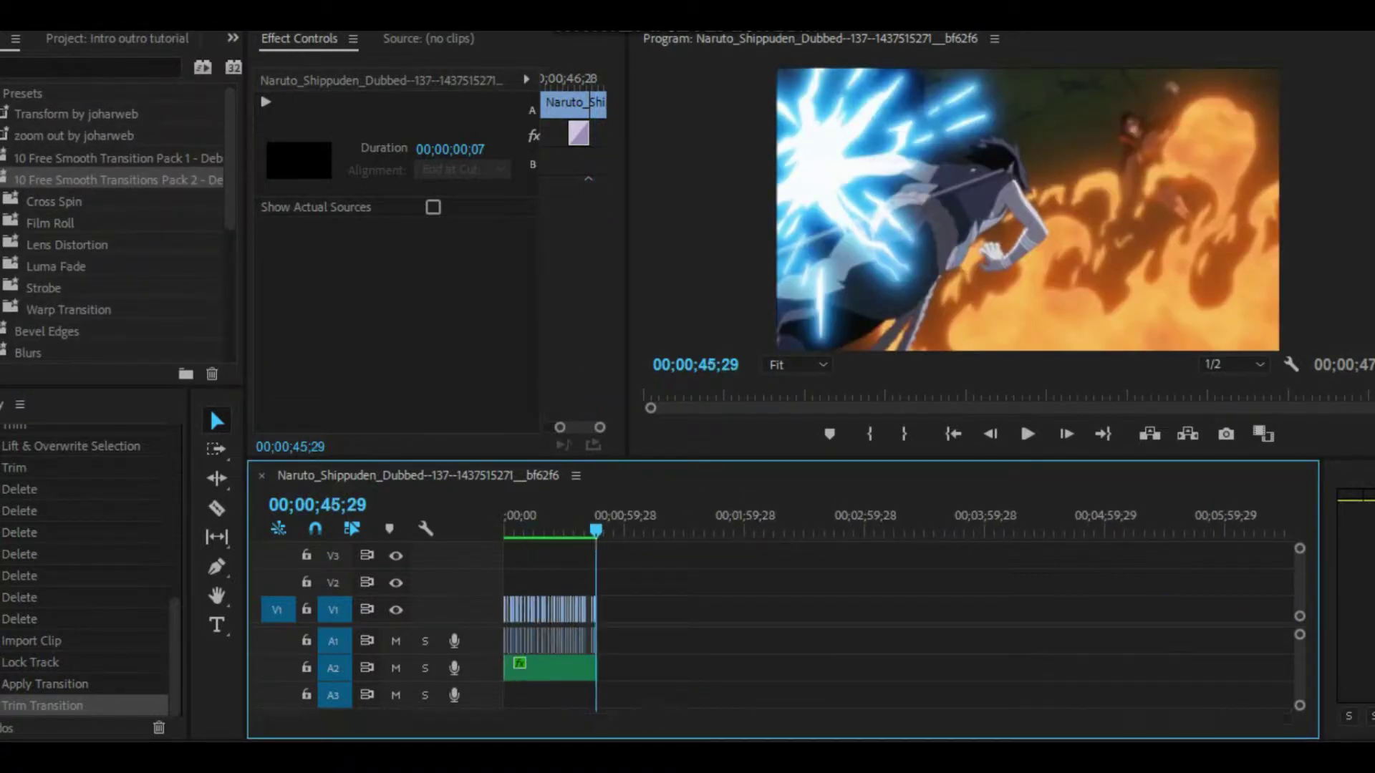
drag(655, 517, 551, 517)
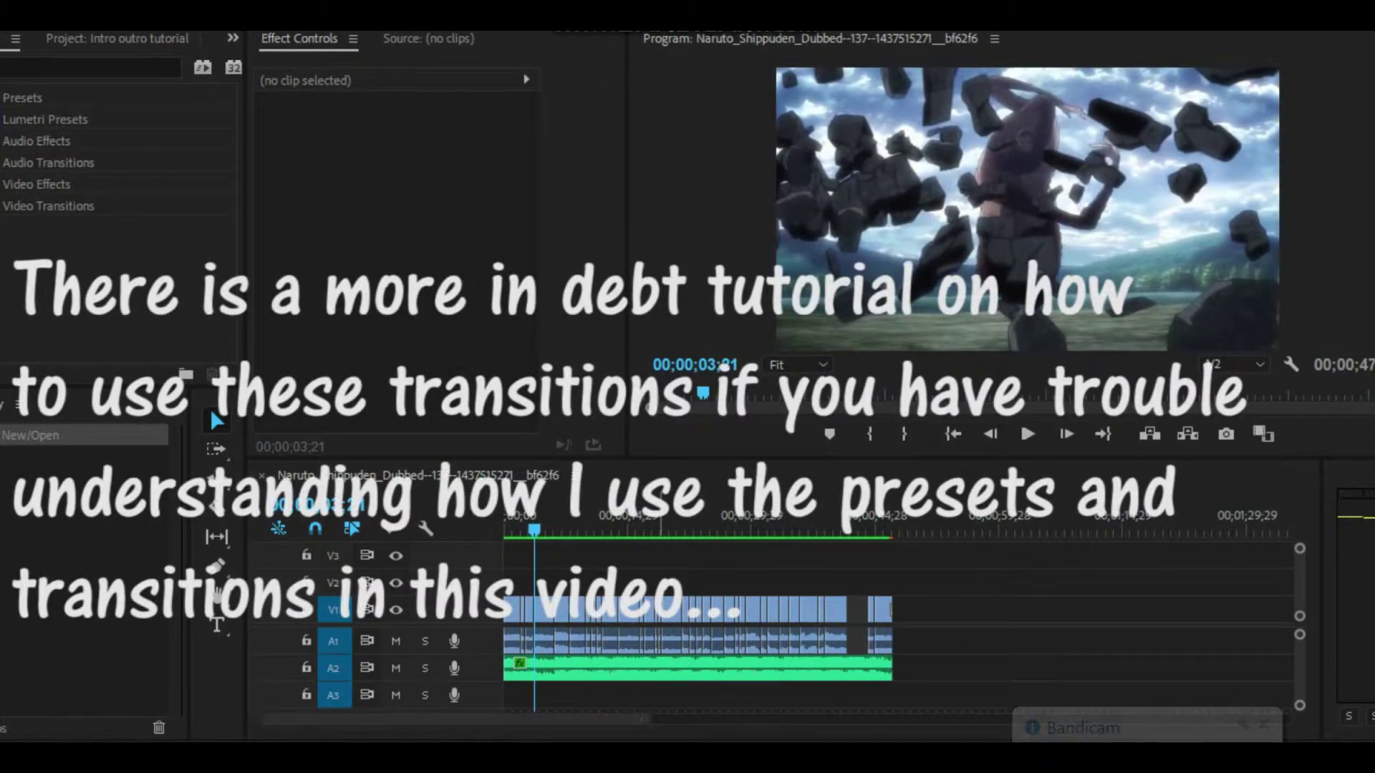
- Look through the installed smooth transition presets, such as the slide, spin, whip and zoom presets
drag(643, 718, 750, 719)
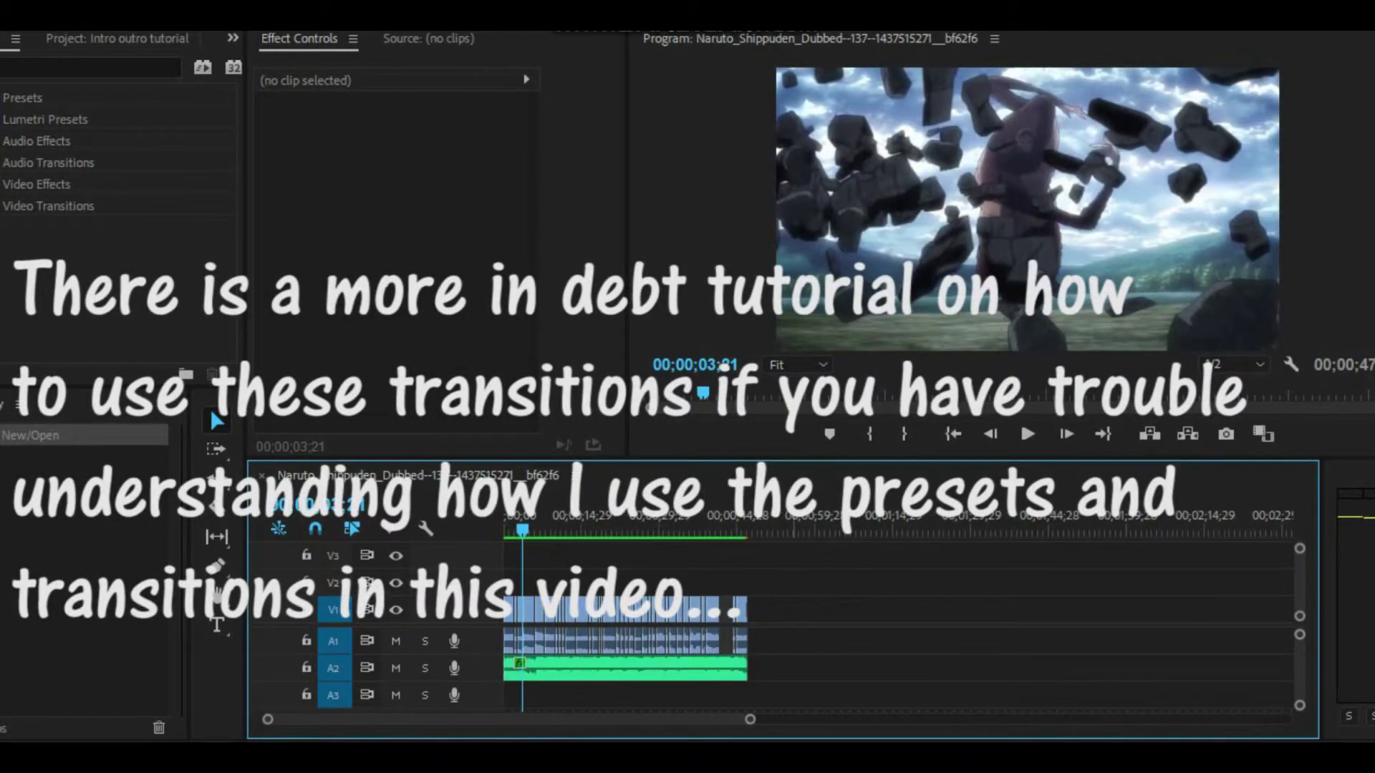
click(786, 530)
click(2, 97)
scroll(115, 222, down, 4)
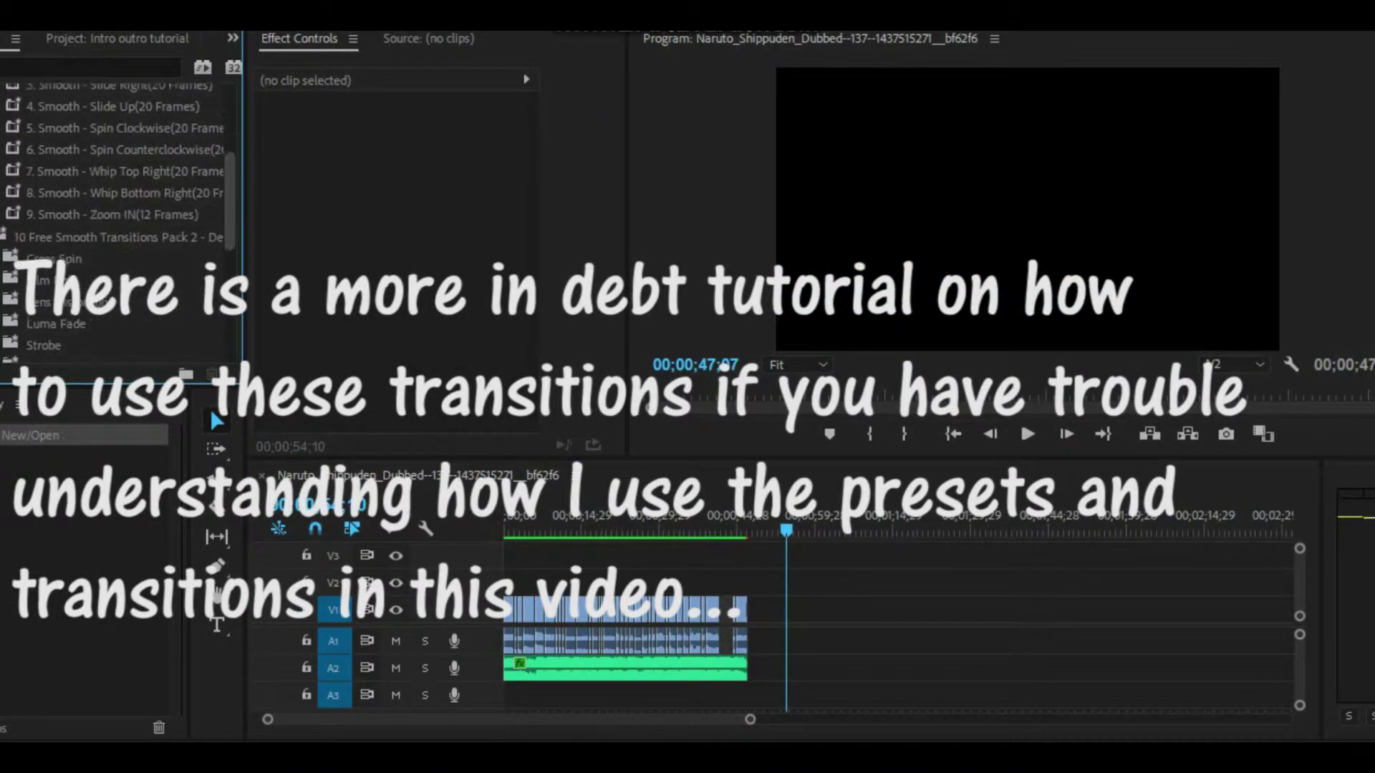
scroll(115, 222, up, 1)
scroll(118, 222, up, 3)
- Razor the HorribleSubs clip on V1 ten frames before the edit point at 00;00;03;22
drag(505, 529, 522, 529)
drag(749, 719, 365, 719)
click(904, 528)
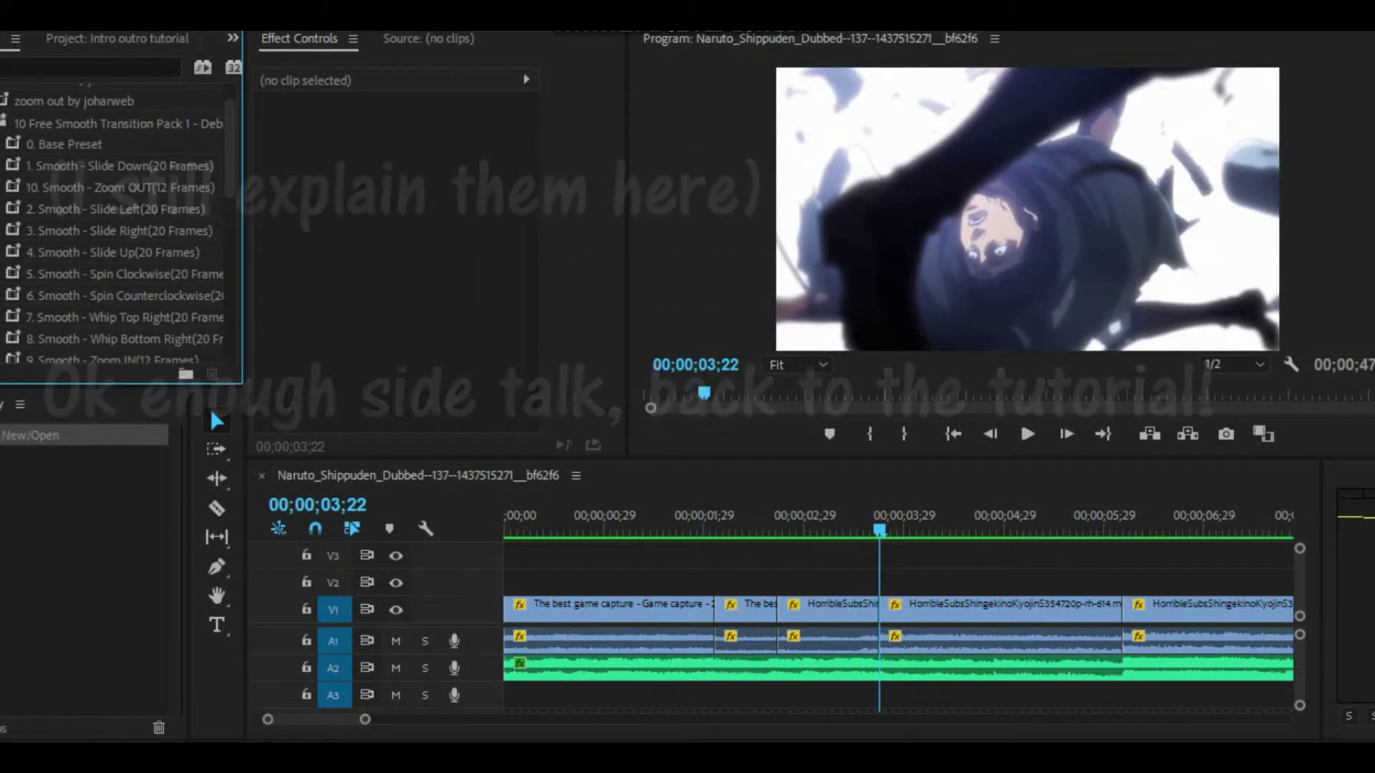
drag(365, 719, 323, 719)
key(=)
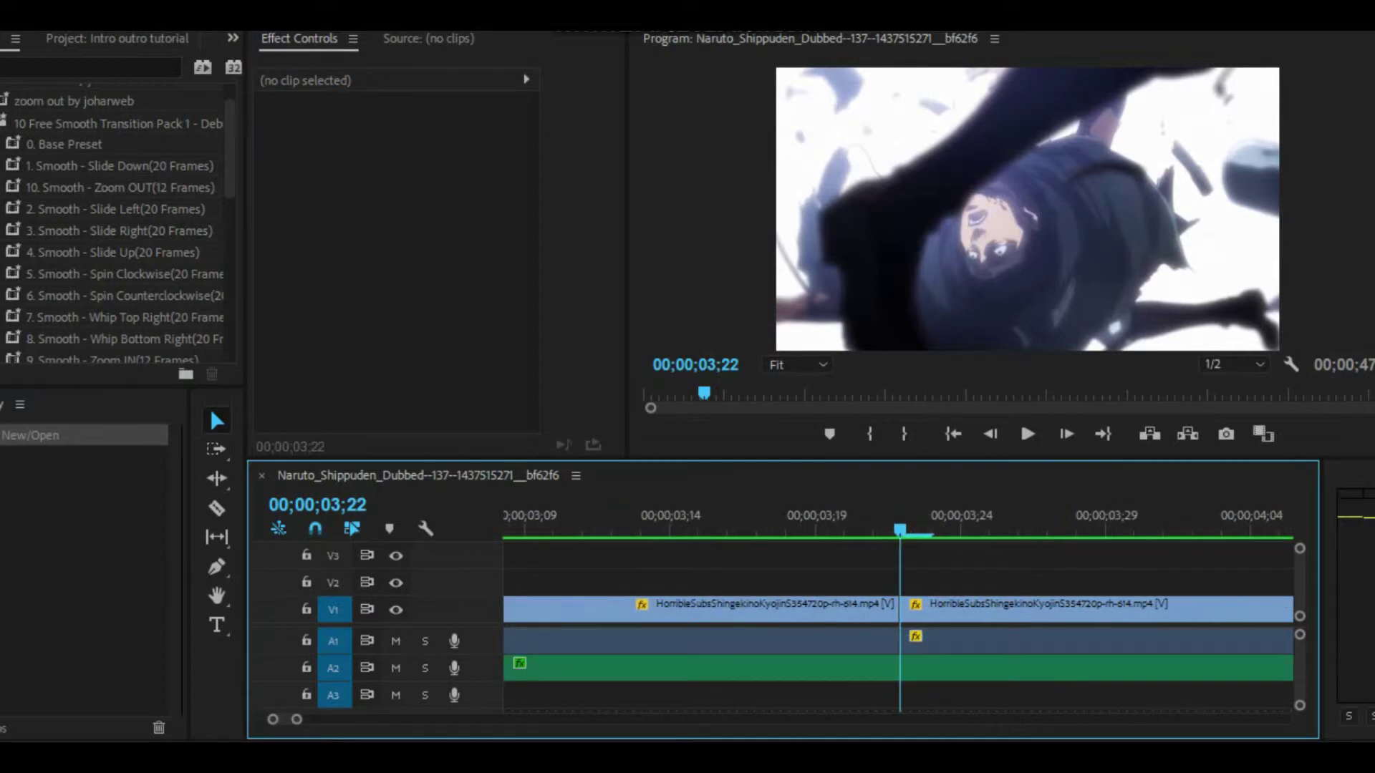
key(Left)
key(Left)
key(Left)
key(Left)
key(Left)
key(Left)
key(Left)
key(Left)
key(Left)
key(Left)
click(216, 508)
click(593, 610)
- Razor the HorribleSubs clip that follows the edit point at 00;00;04;03
mouse_move(903, 515)
mouse_down()
mouse_move(1082, 515)
mouse_move(900, 515)
mouse_up()
key(space)
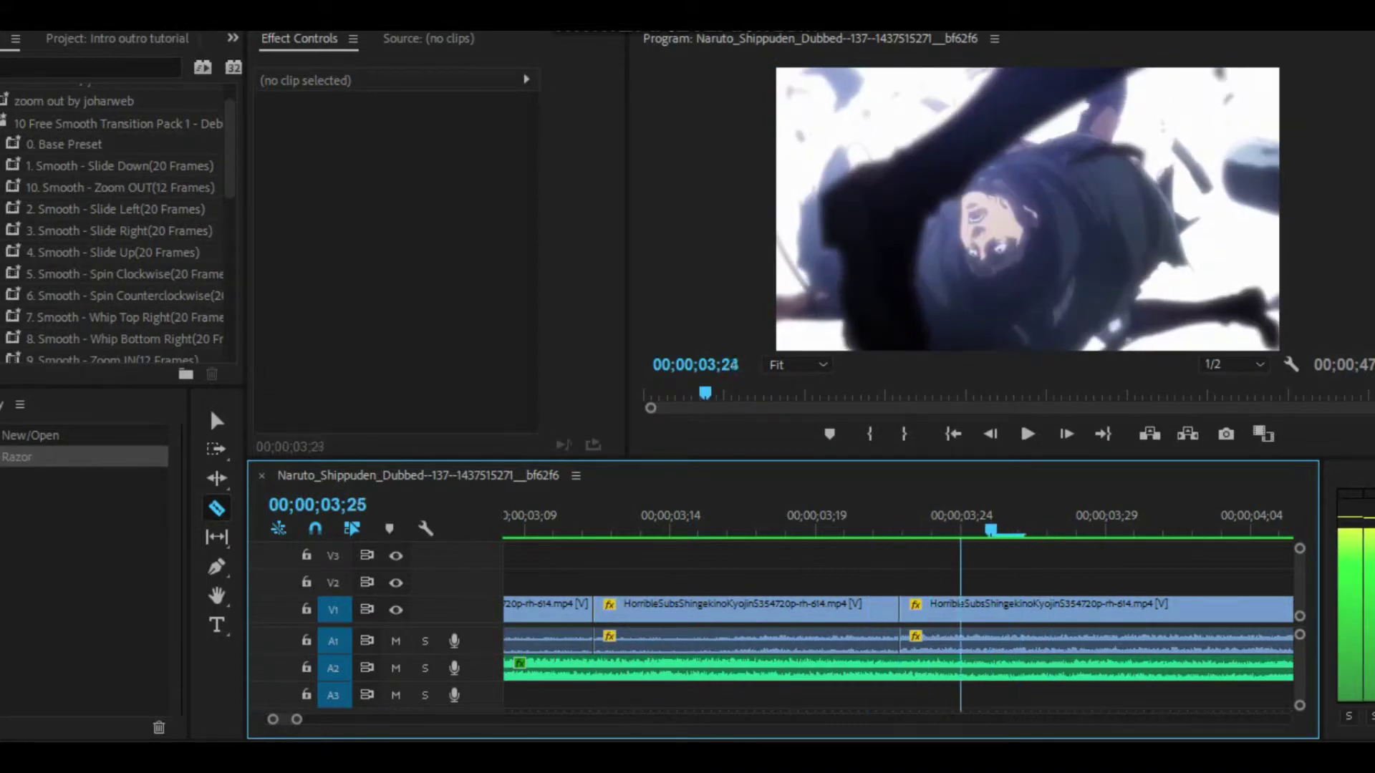
key(Right)
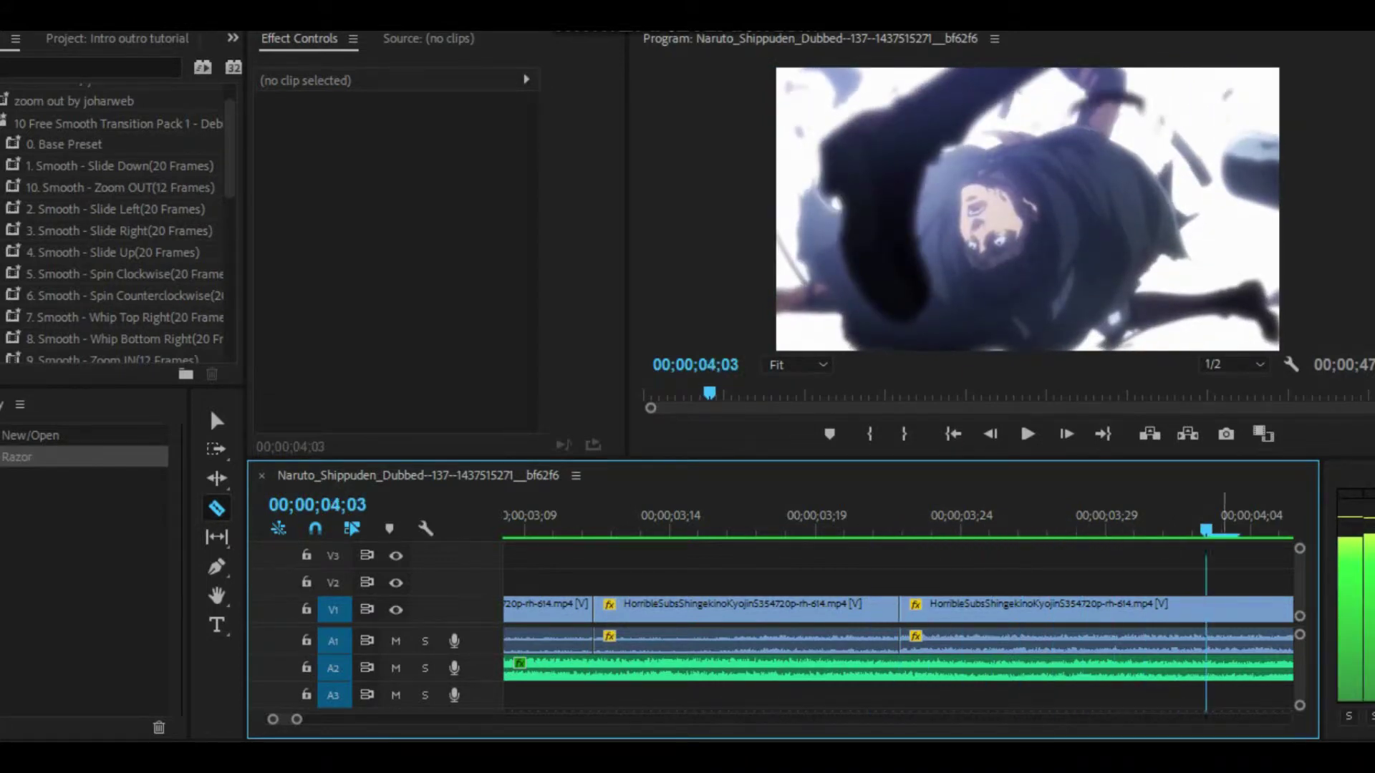
click(1206, 609)
- Create a 720 x 480 adjustment layer at 23.976 fps with square pixels
key(shift+1)
click(8, 22)
mouse_move(86, 37)
click(386, 249)
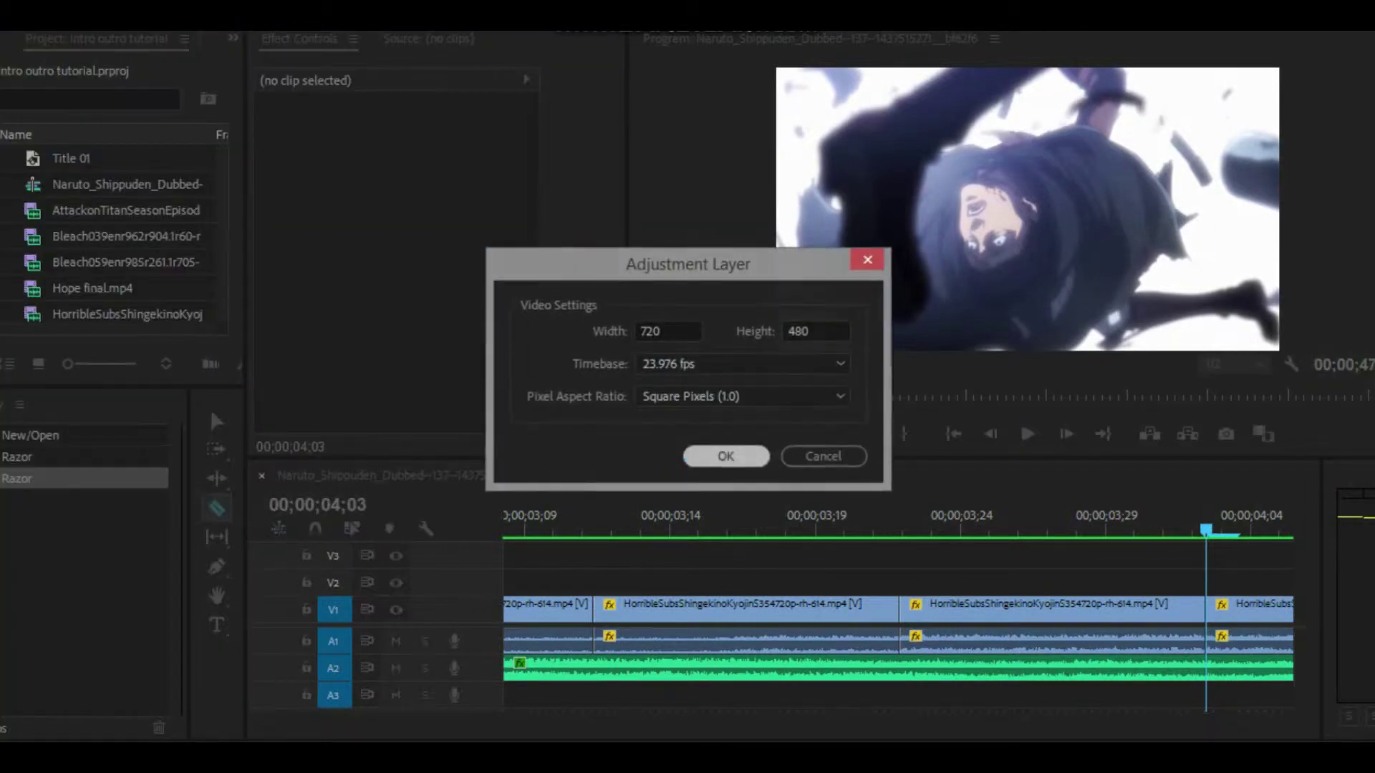
click(726, 455)
- Place the adjustment layer on V2 starting at the first razor cut, and split it at 00;00;04;03
drag(100, 158, 602, 580)
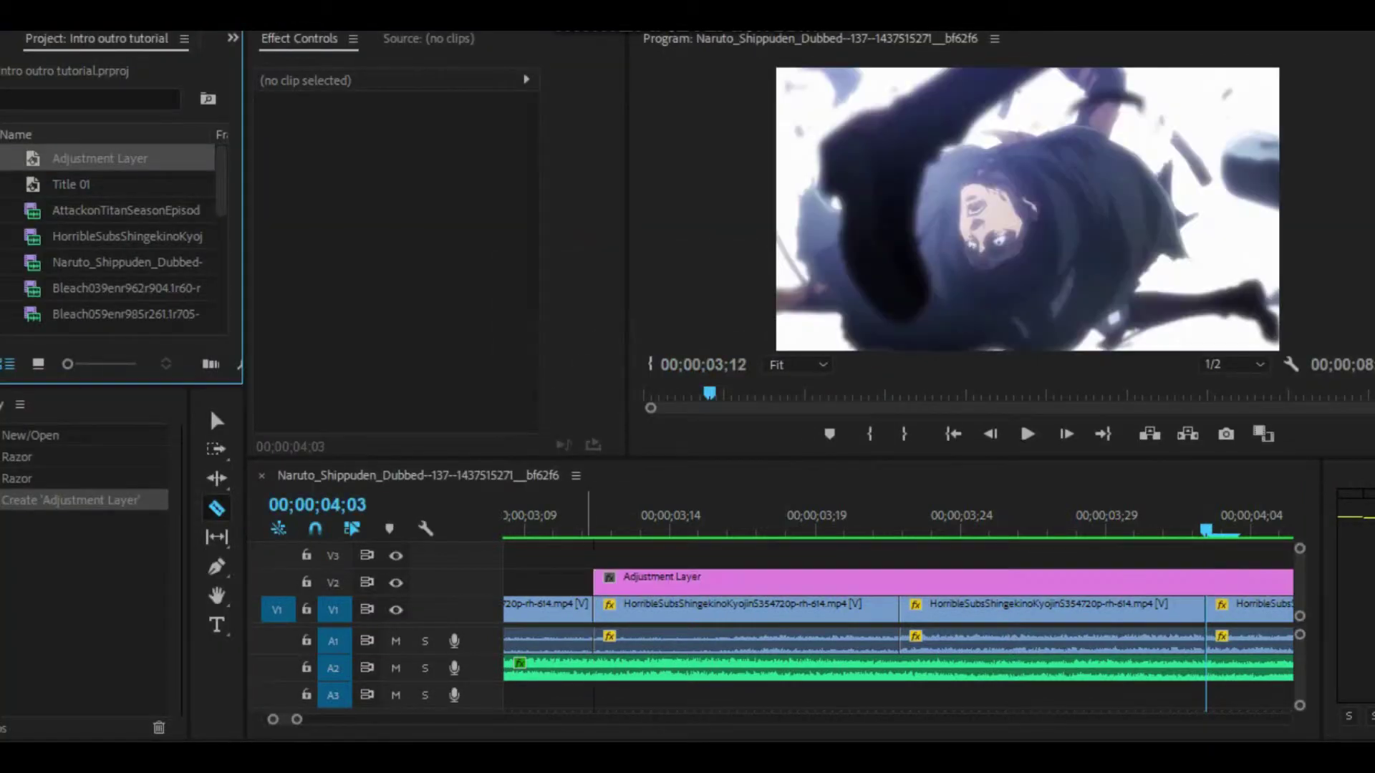
click(1206, 582)
click(217, 421)
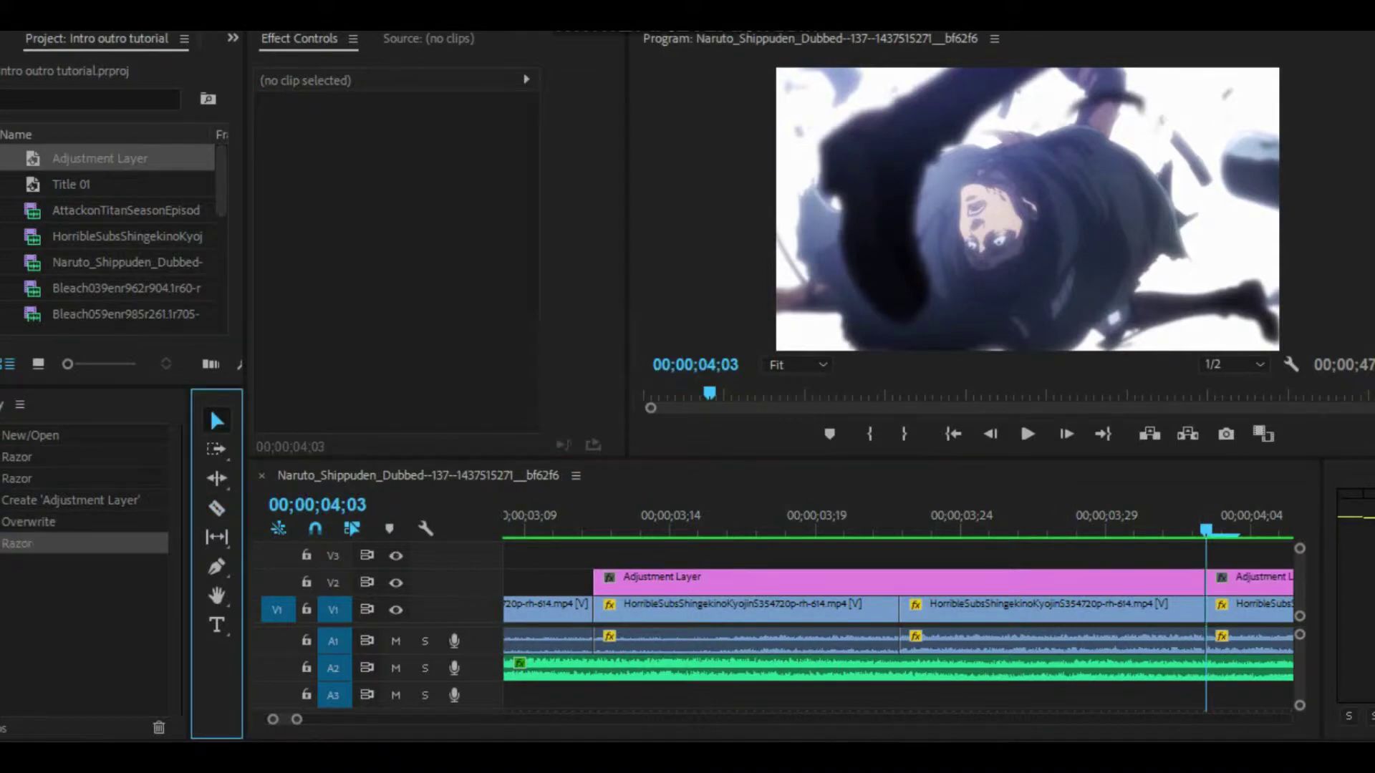
- Delete the leftover part of the adjustment layer on V2 after 00;00;04;03
click(1262, 581)
key(Delete)
- Apply the 0. Base Preset to both short HorribleSubs clips and 7. Smooth - Whip Top Right to the adjustment layer
key(shift+7)
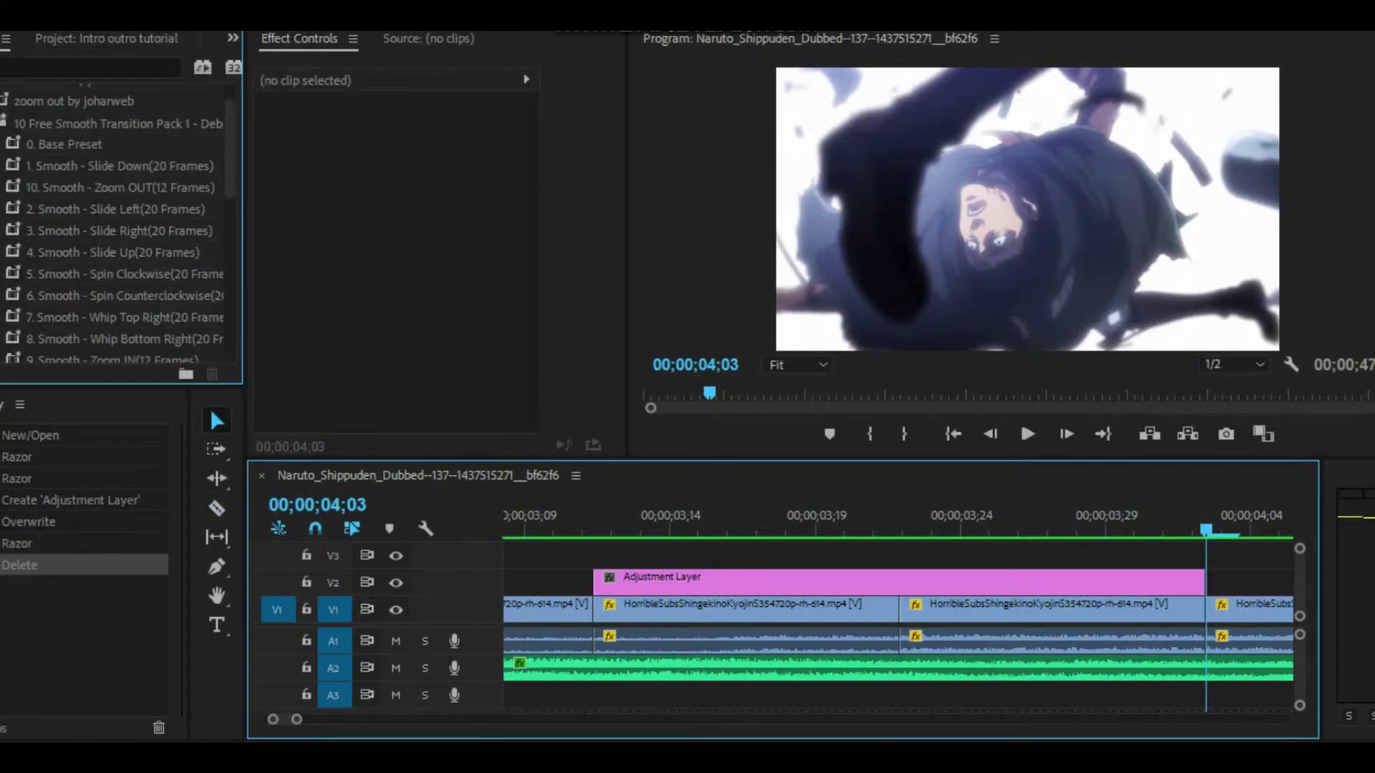
drag(65, 144, 859, 607)
drag(64, 144, 1005, 607)
scroll(118, 224, down, 2)
drag(122, 274, 885, 580)
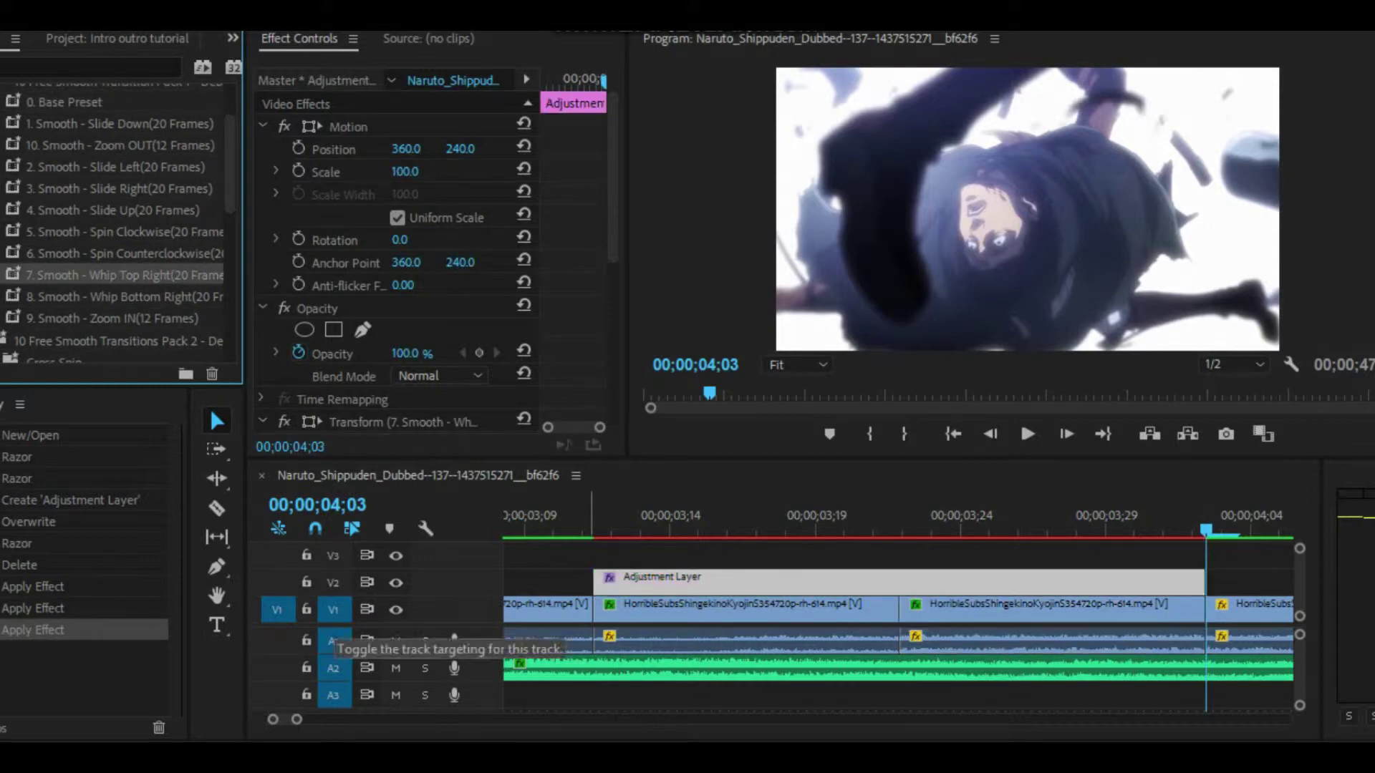
- Razor the HorribleSubs clips on V1 at 00;00;03;12 and 00;00;04;03, on either side of the edit point
click(593, 517)
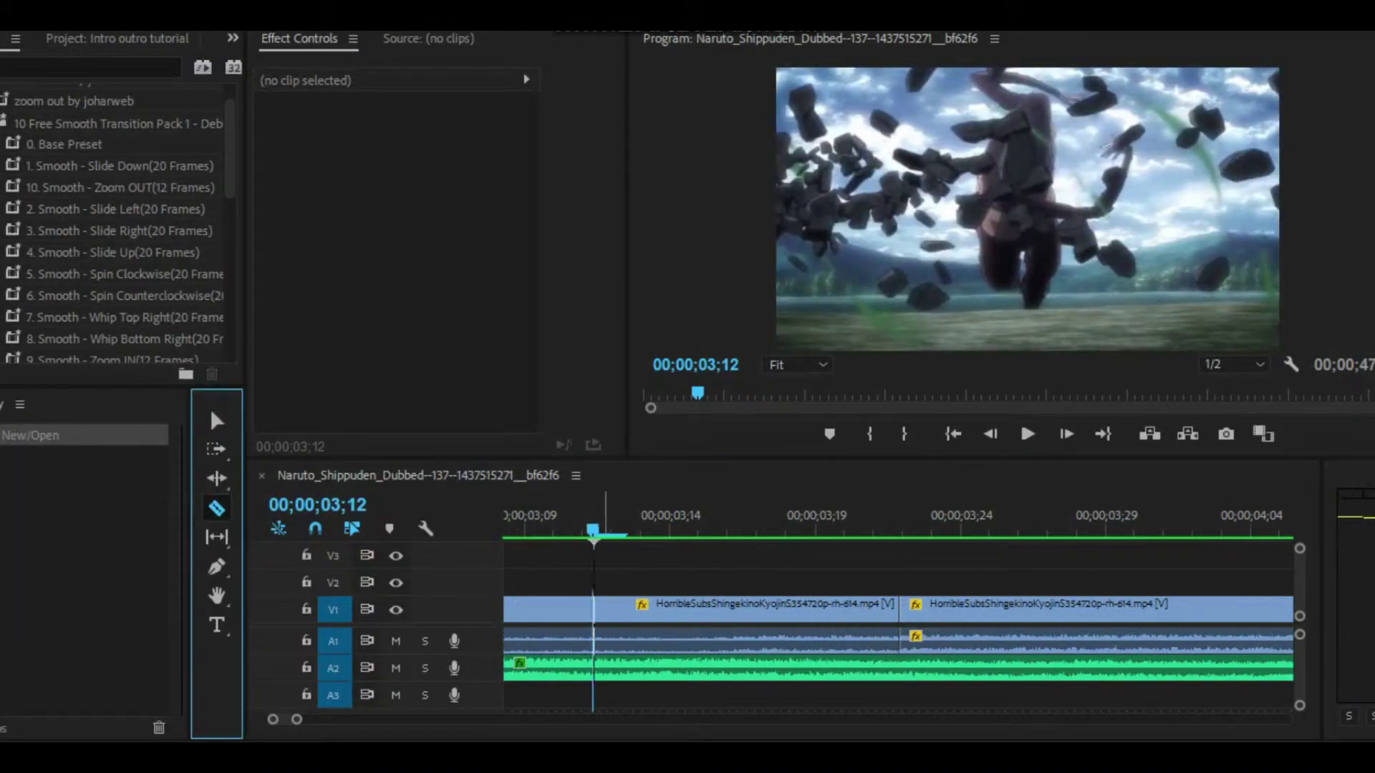
click(593, 608)
drag(898, 523, 930, 523)
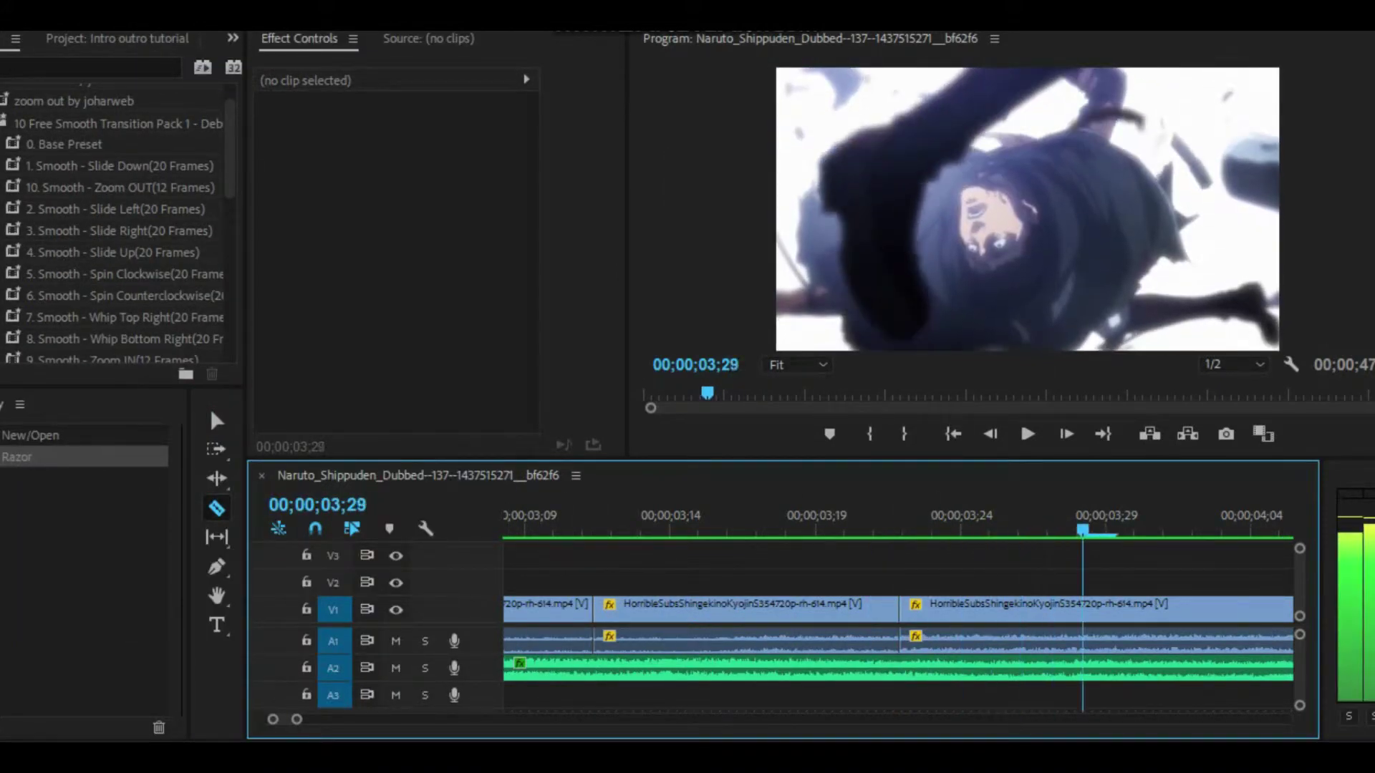
click(1206, 608)
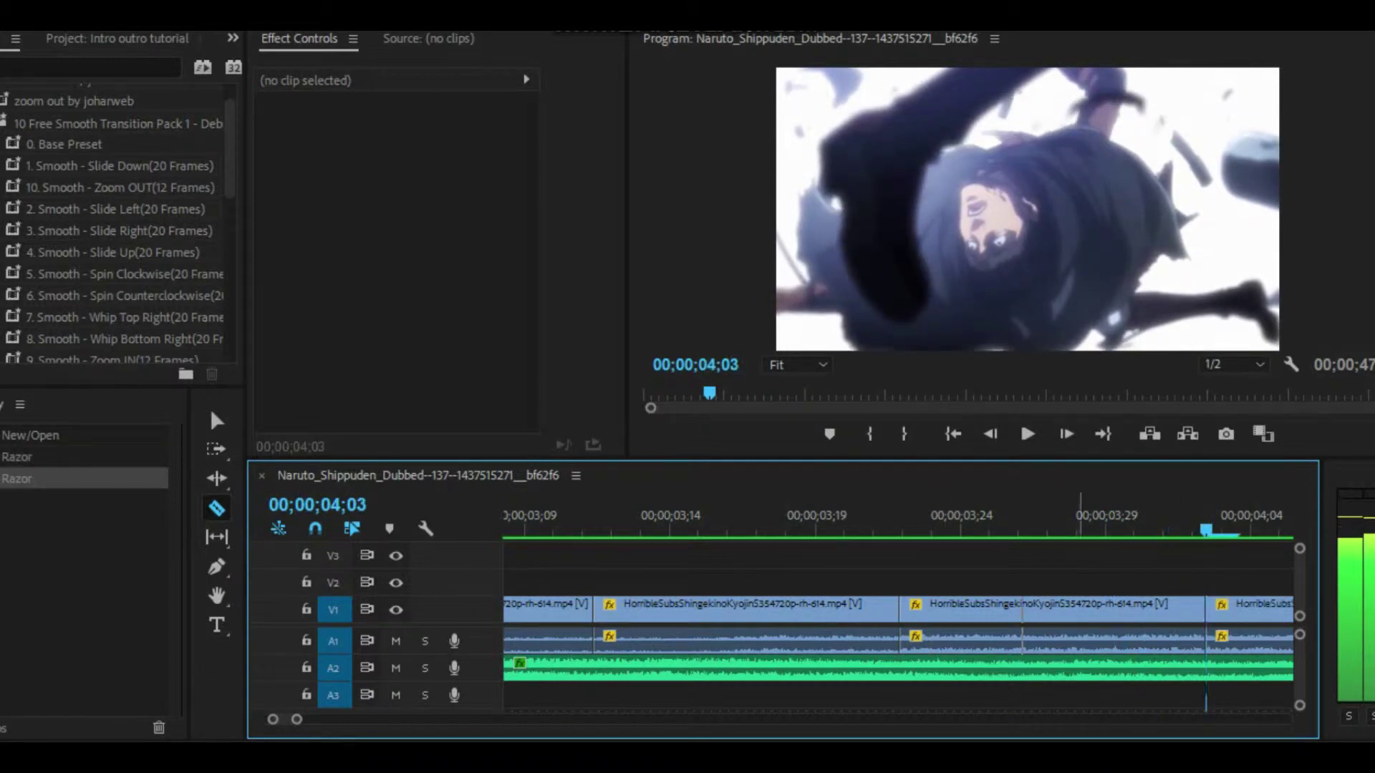
- Create a new adjustment layer in the project, accepting the default video settings
click(117, 39)
click(3, 22)
mouse_move(6, 37)
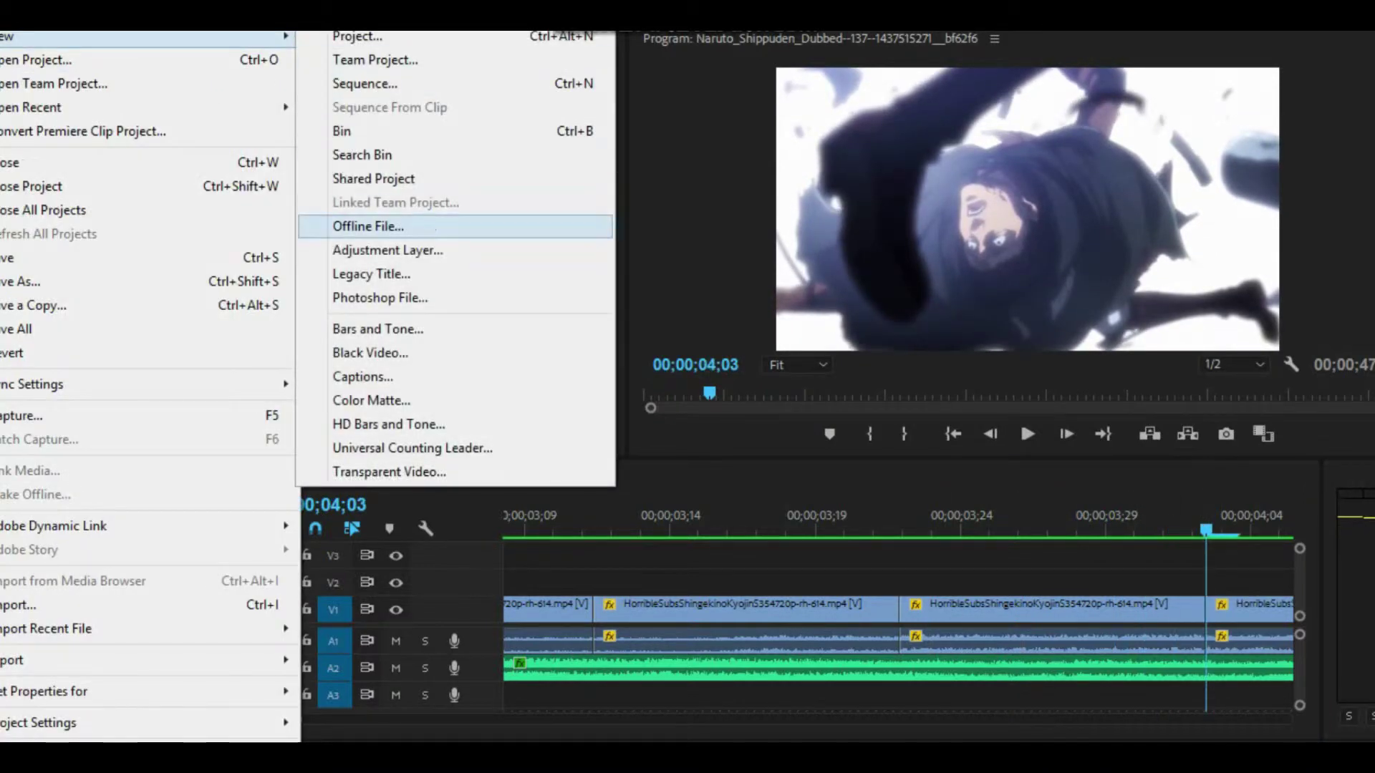
click(387, 250)
key(Return)
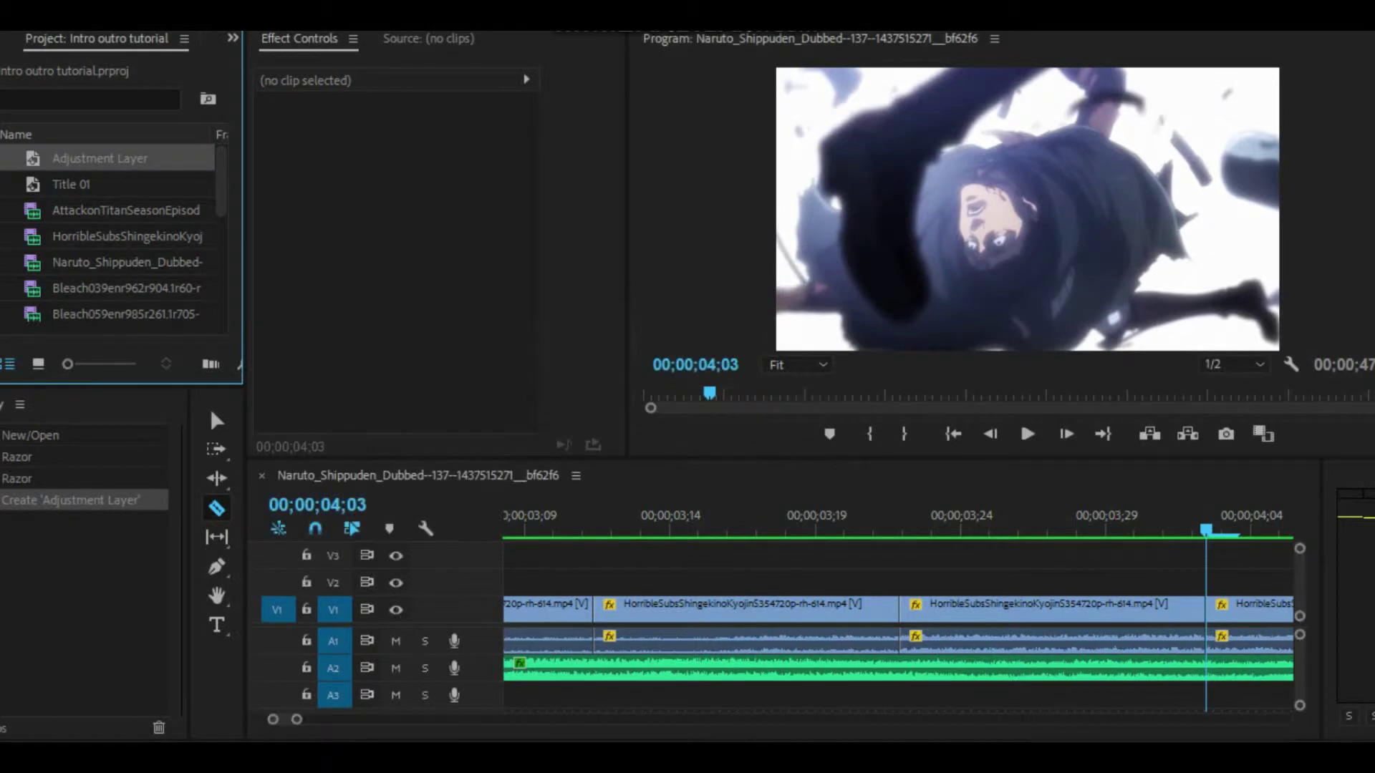
- Place the adjustment layer on V2 from 00;00;03;12, split it at 00;00;04;03 and delete the part after the cut
key(period)
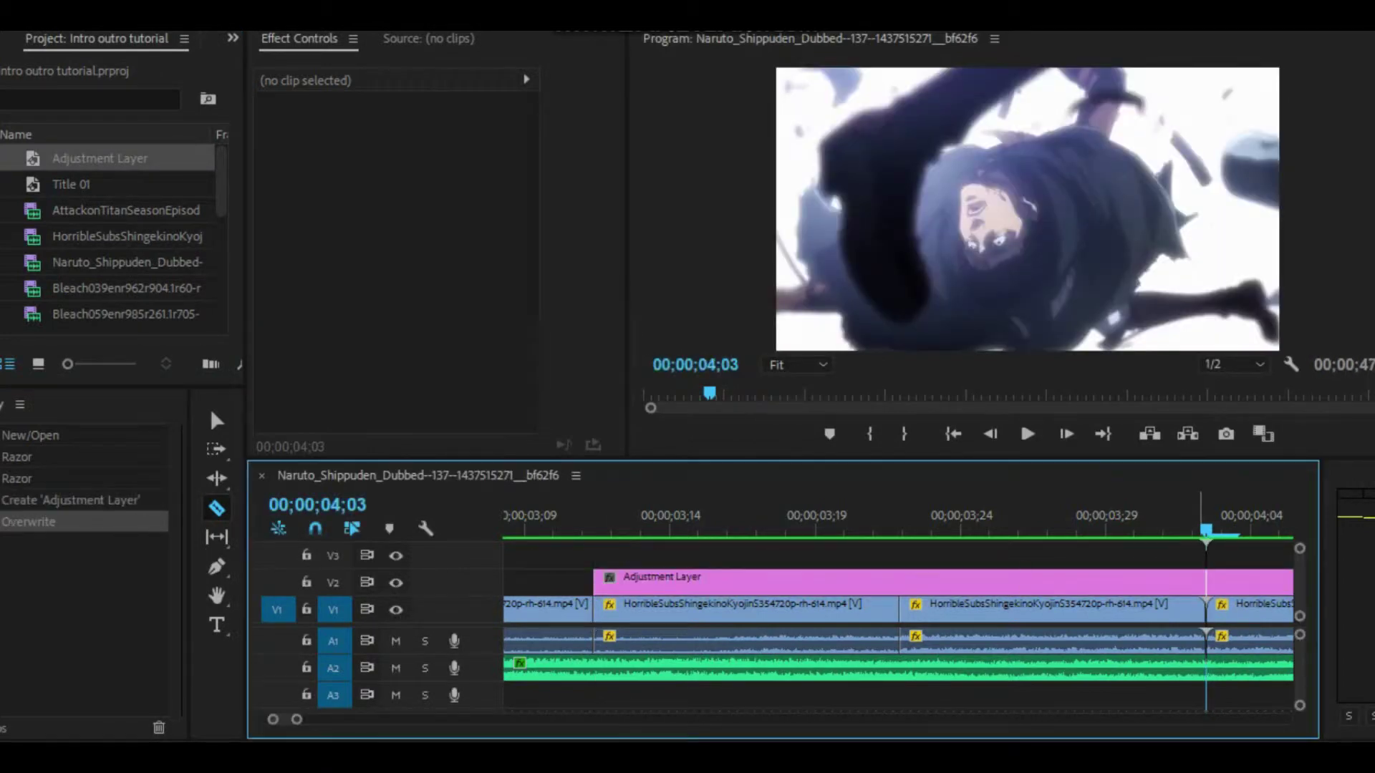
key(ctrl+k)
key(v)
click(1250, 581)
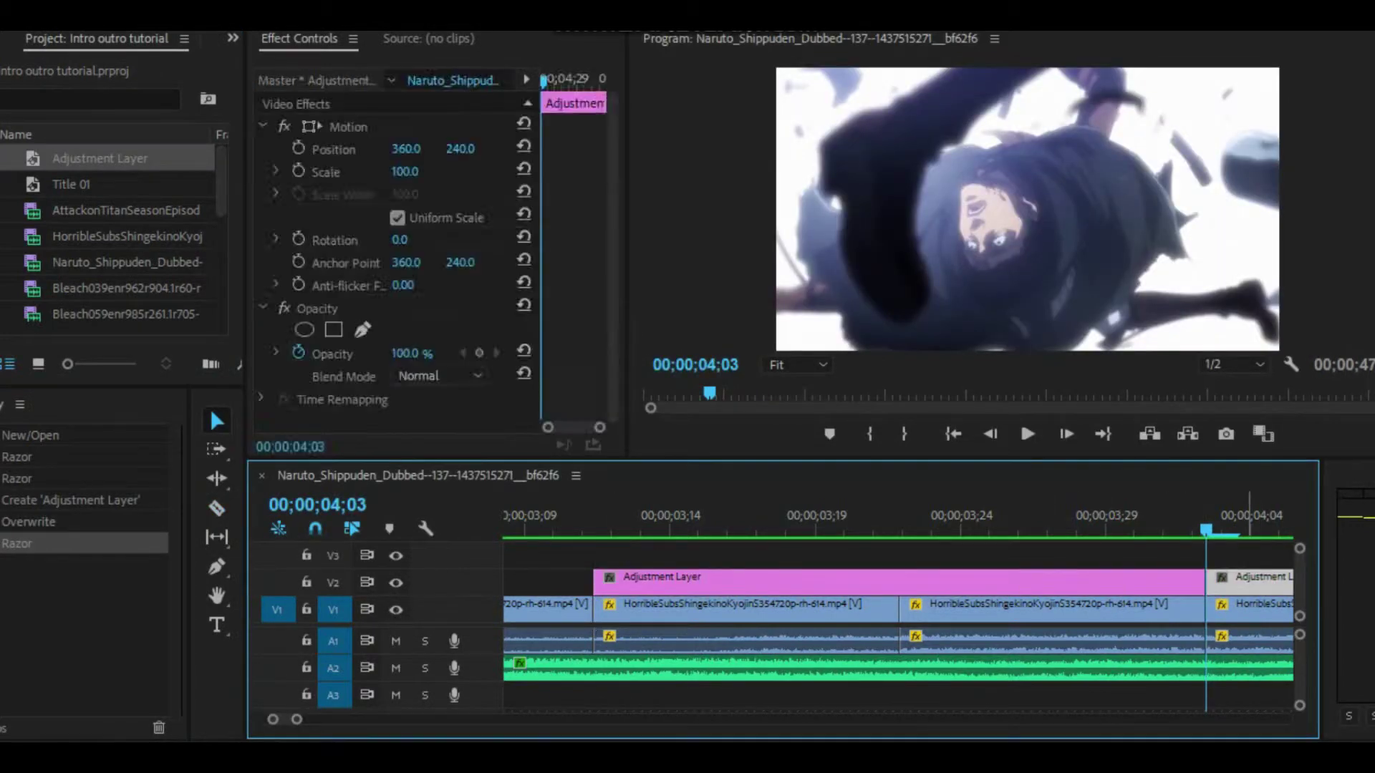
key(Delete)
- Give the two short HorribleSubs clips the 0. Base Preset and the adjustment layer the 7. Smooth - Whip Top Right preset
key(shift+7)
drag(64, 144, 859, 608)
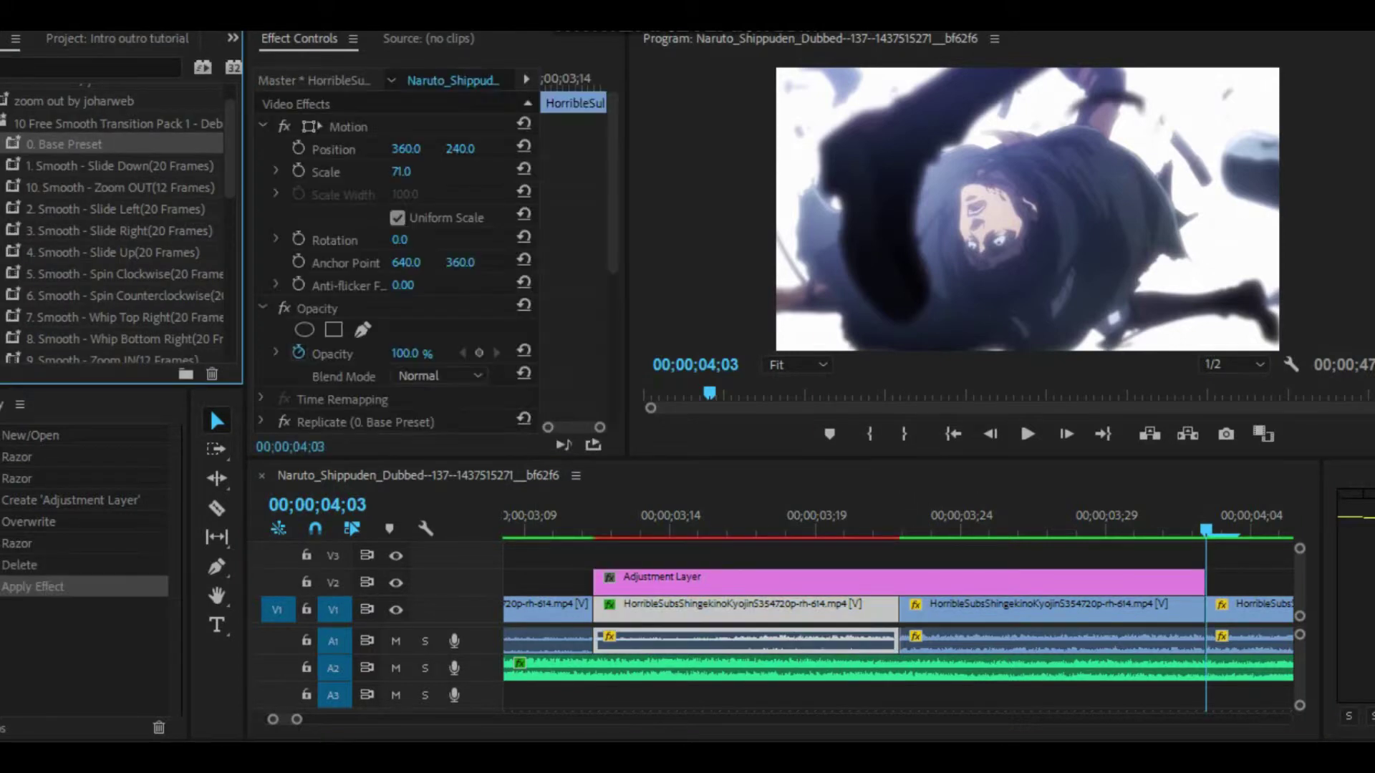
drag(596, 556, 1005, 608)
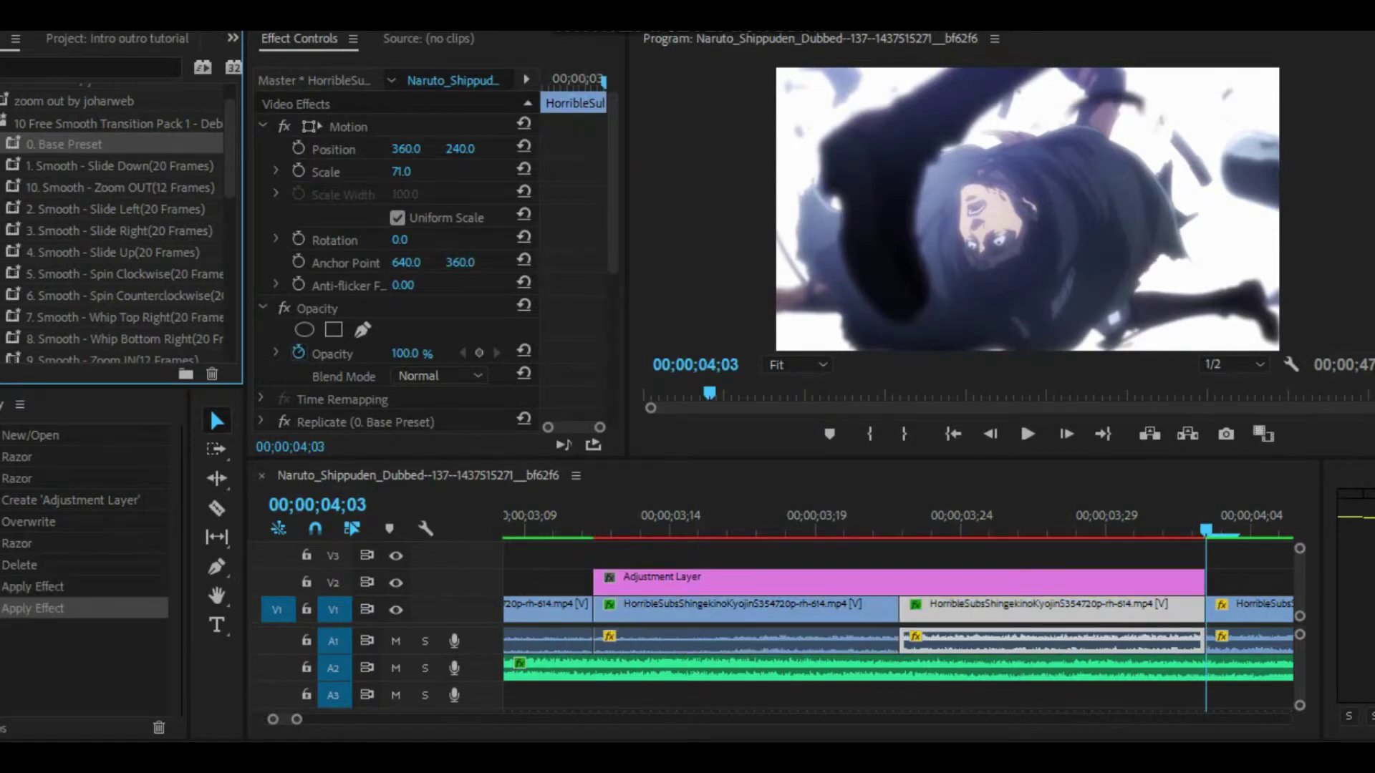
scroll(119, 223, down, 1)
drag(107, 278, 888, 582)
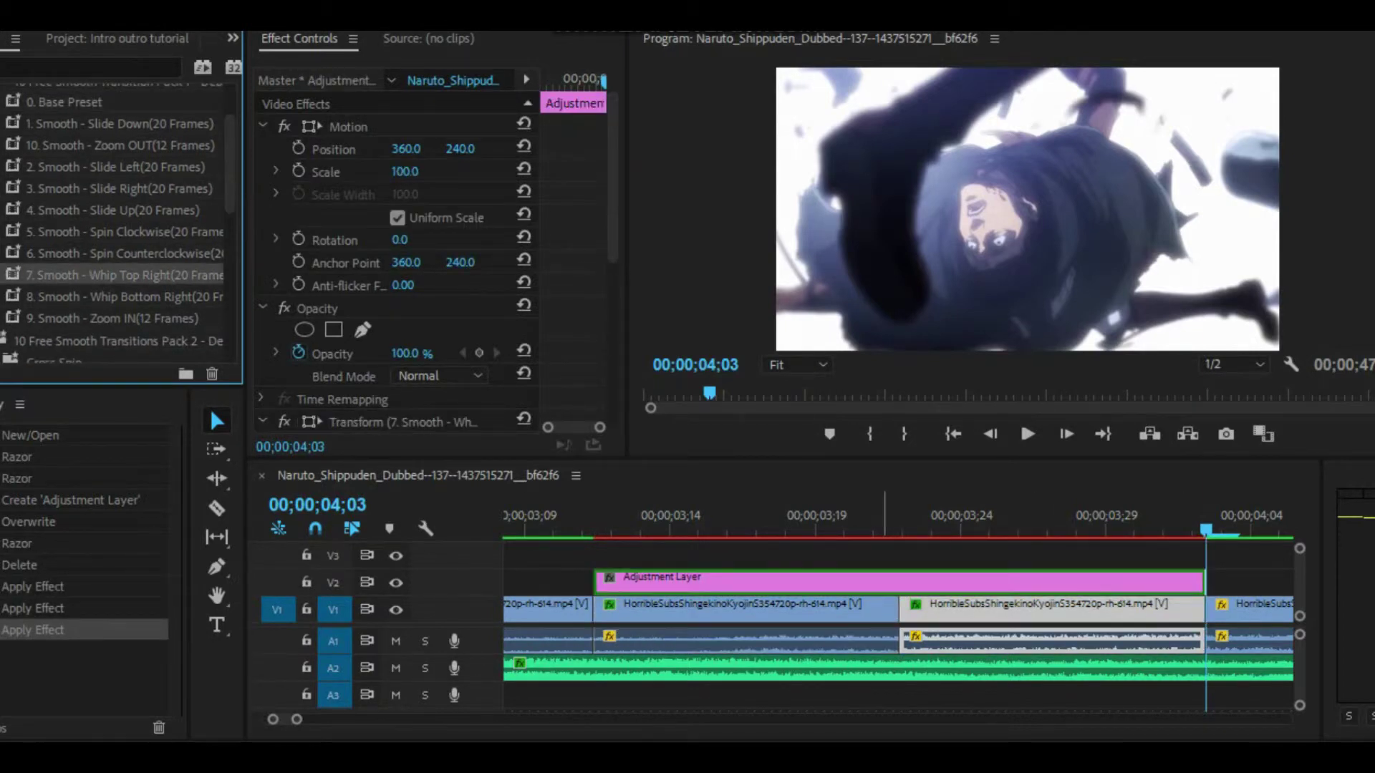
- Select the transition clips with their adjustment layer, then render the effects and play the whip transition back
click(593, 530)
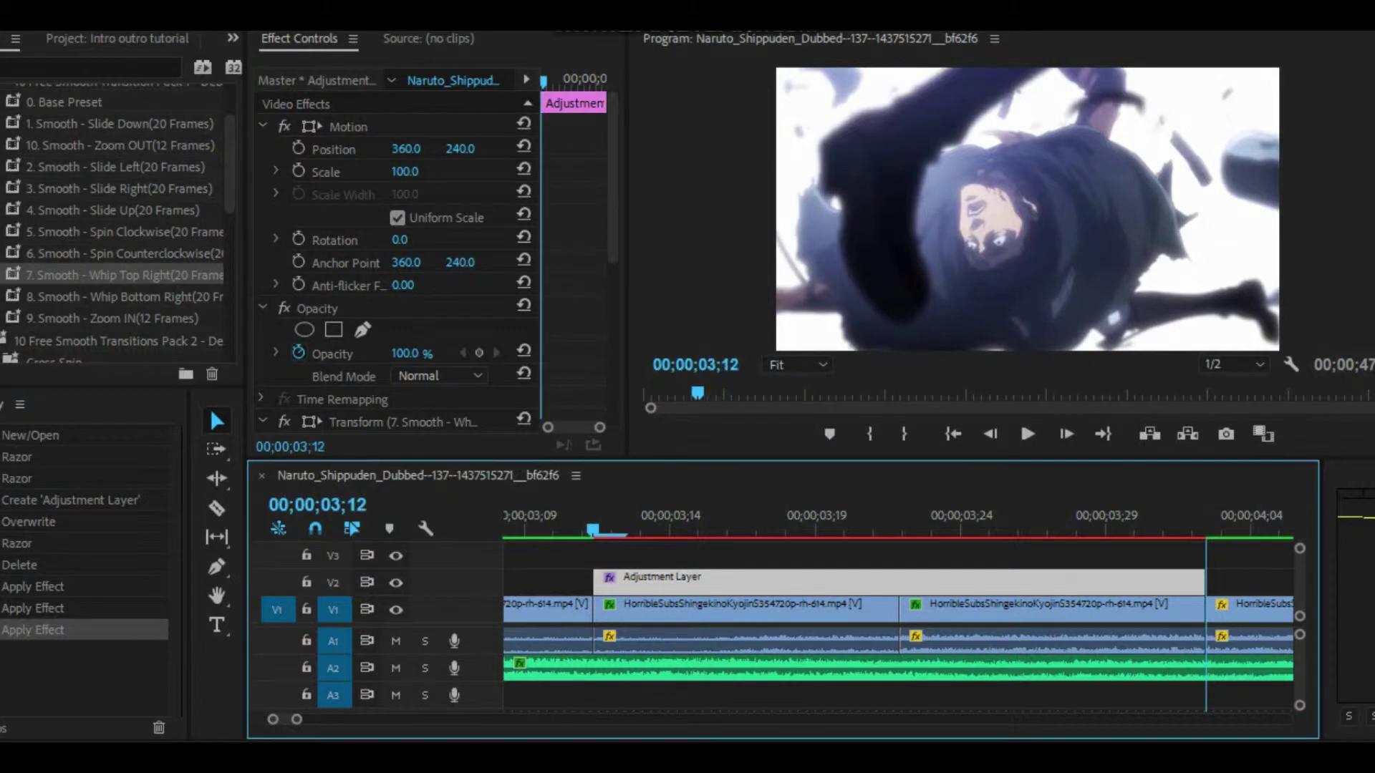
key(minus)
key(minus)
key(minus)
drag(862, 557, 969, 618)
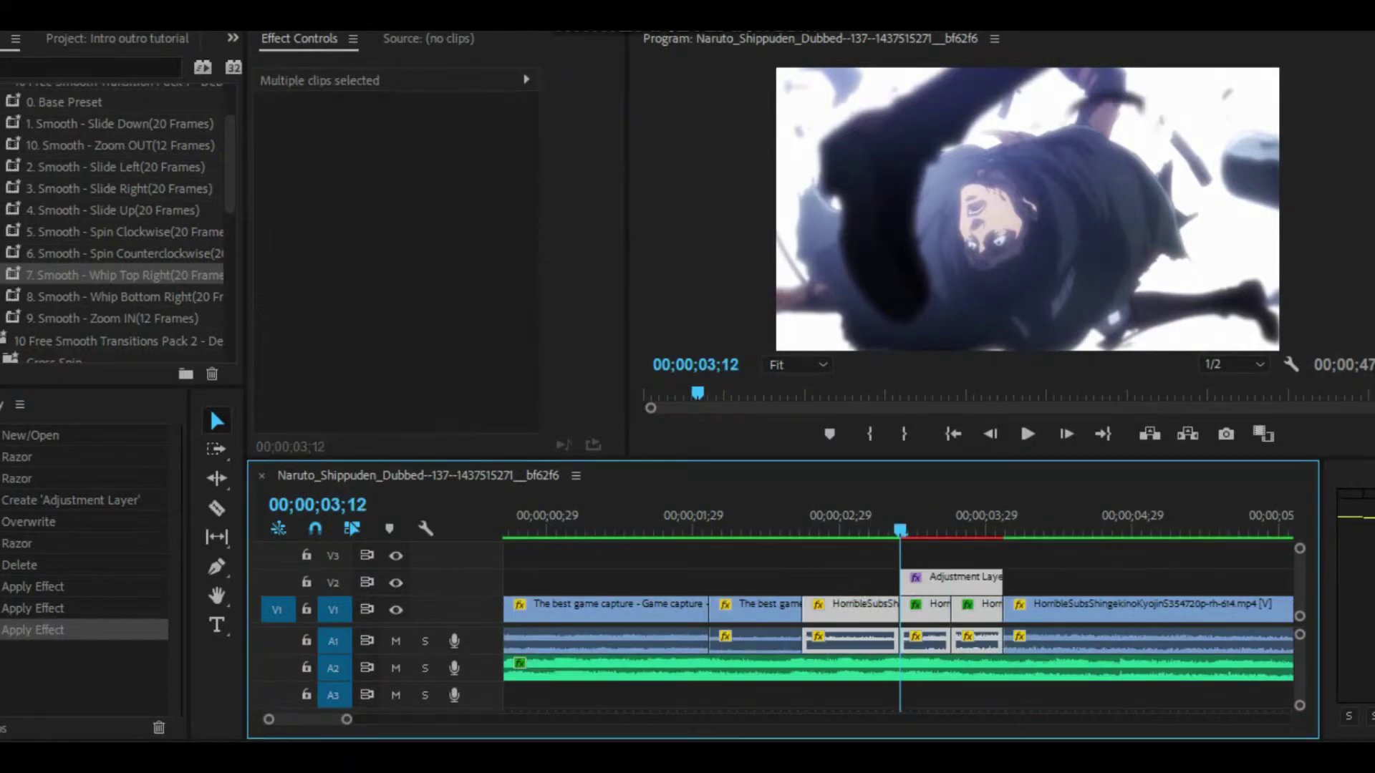
key(Return)
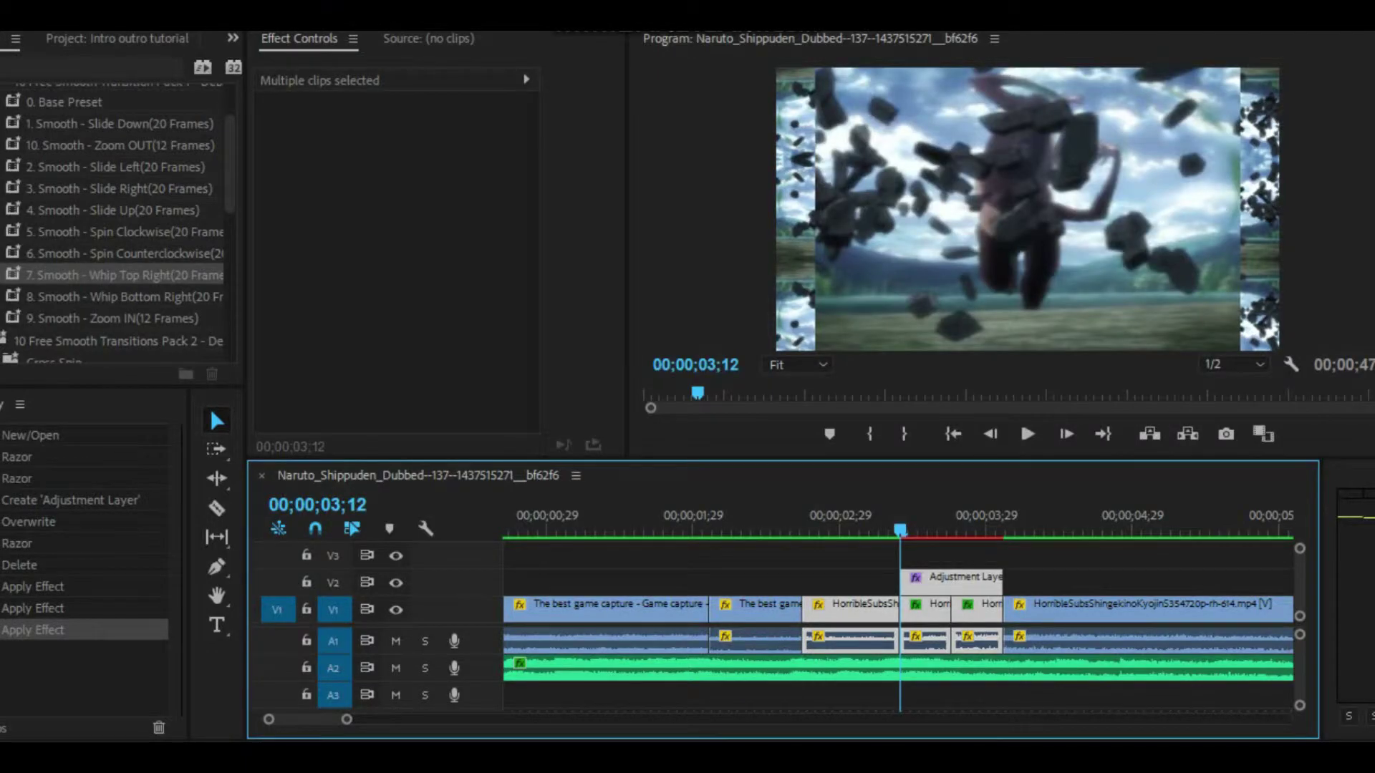
key(Return)
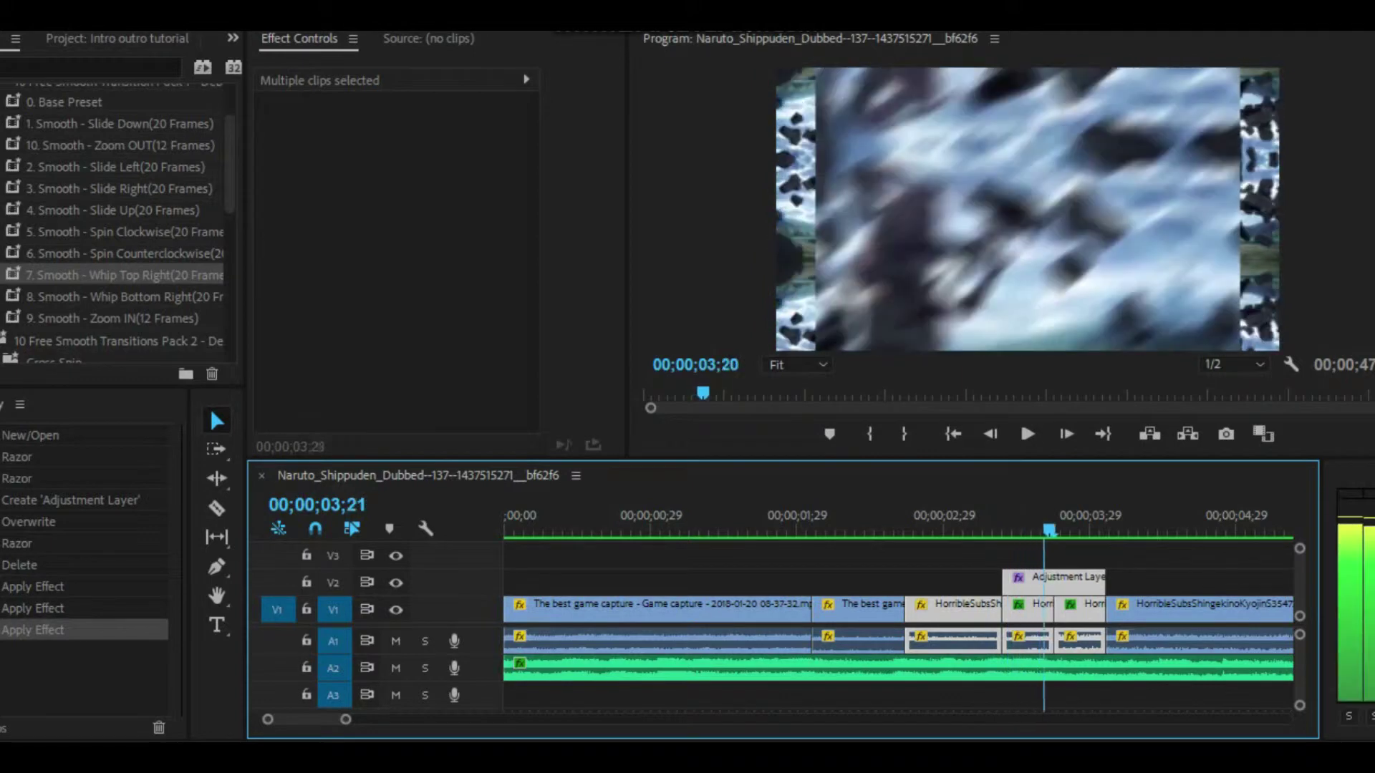
- At 00;00;03;14, set the Scale of the adjustment layer over the transition to 186
mouse_move(1036, 530)
mouse_down()
mouse_move(1001, 530)
mouse_move(1034, 530)
mouse_move(1014, 529)
mouse_up()
click(991, 555)
click(1034, 581)
click(1034, 609)
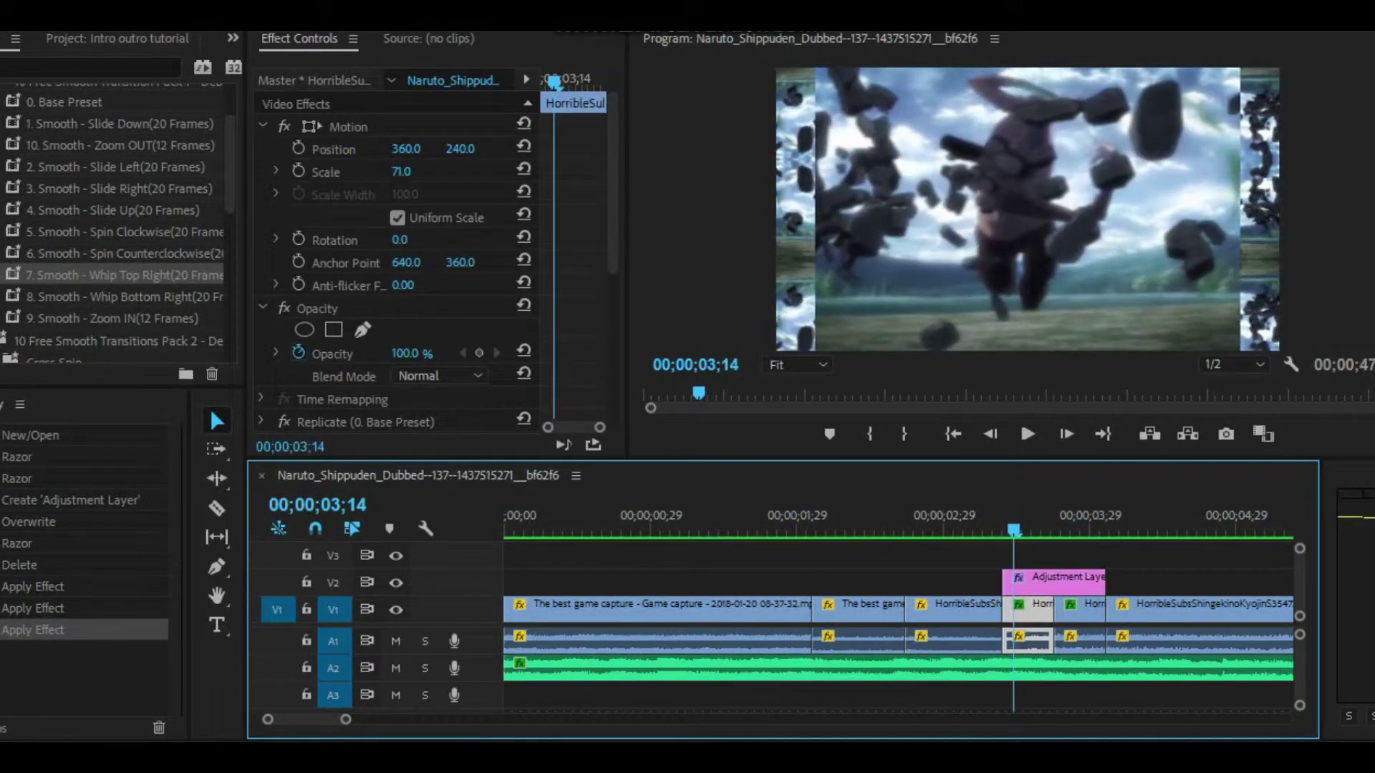
click(1034, 581)
mouse_move(402, 171)
mouse_down()
mouse_move(384, 171)
mouse_move(422, 171)
mouse_up()
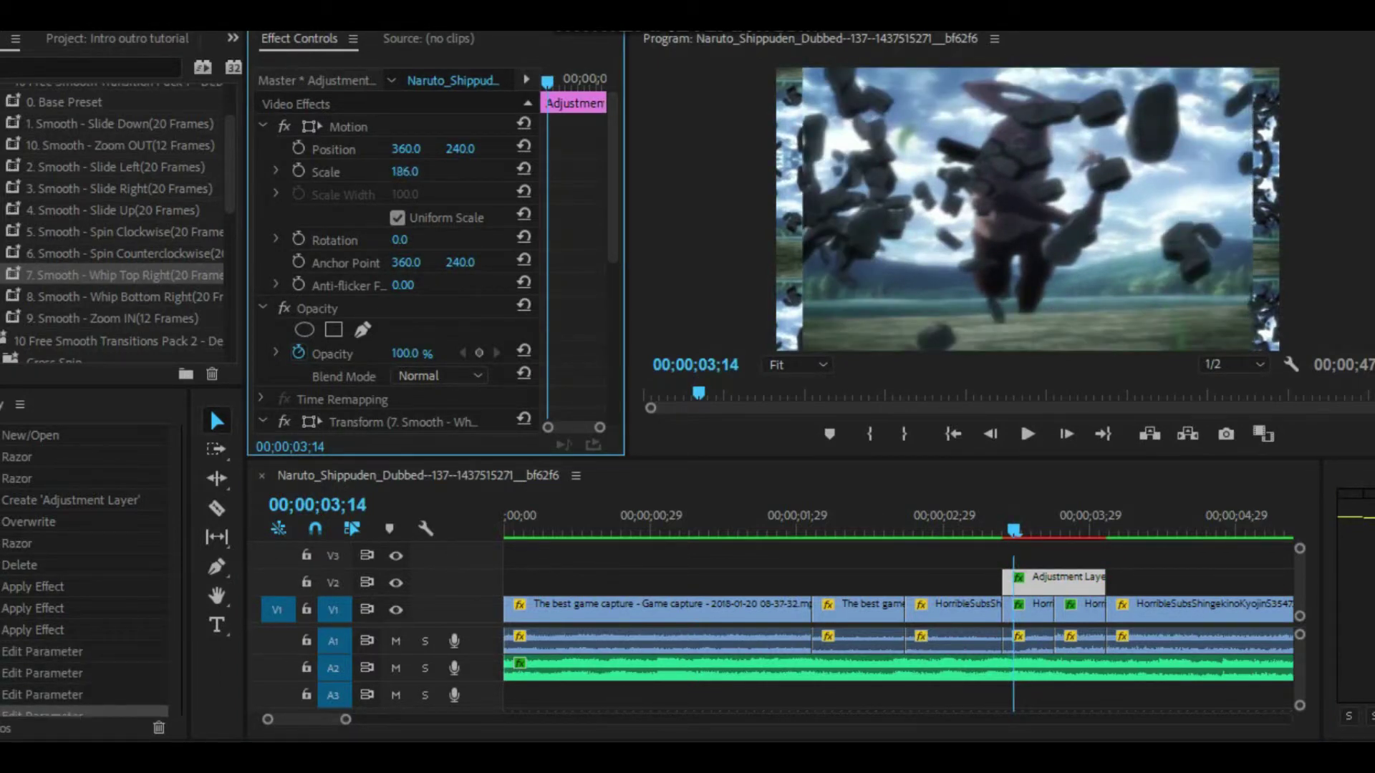
- Select the adjustment layer and the two short clips beneath it from 00;00;03;11, and start rendering the transition again
mouse_move(1013, 530)
mouse_down()
mouse_move(983, 530)
mouse_move(998, 530)
mouse_up()
drag(1028, 557, 1067, 608)
click(86, 7)
click(170, 96)
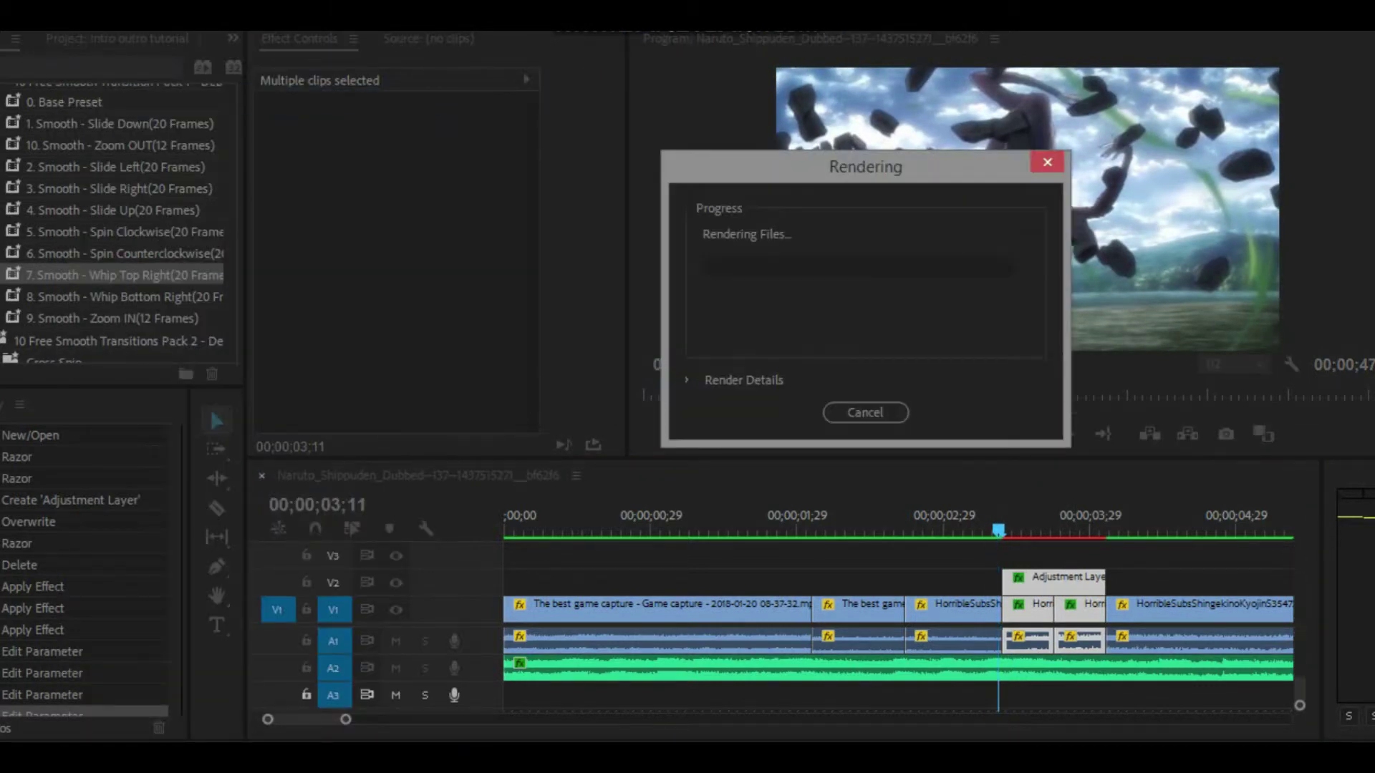